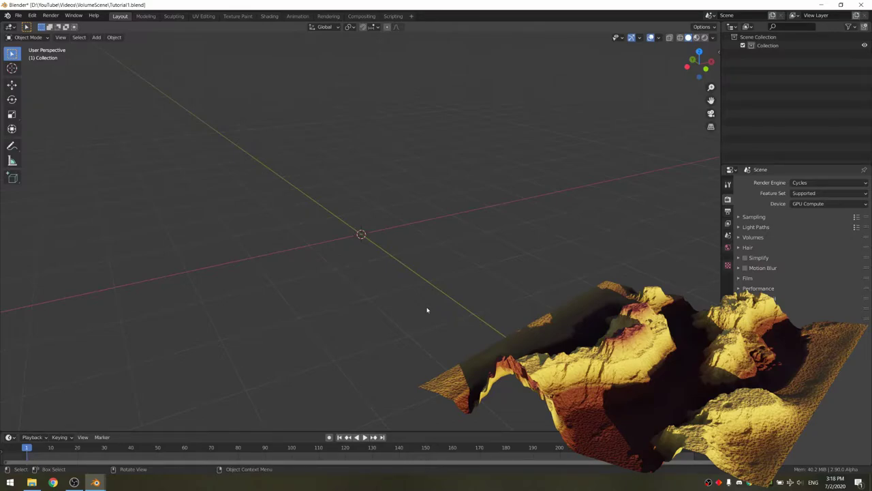
Step: Enable the A.N.T.Landscape add-on in the preferences and save them as default
{"action": "left_click", "coordinate": [32, 15]}
{"action": "left_click", "coordinate": [54, 137]}
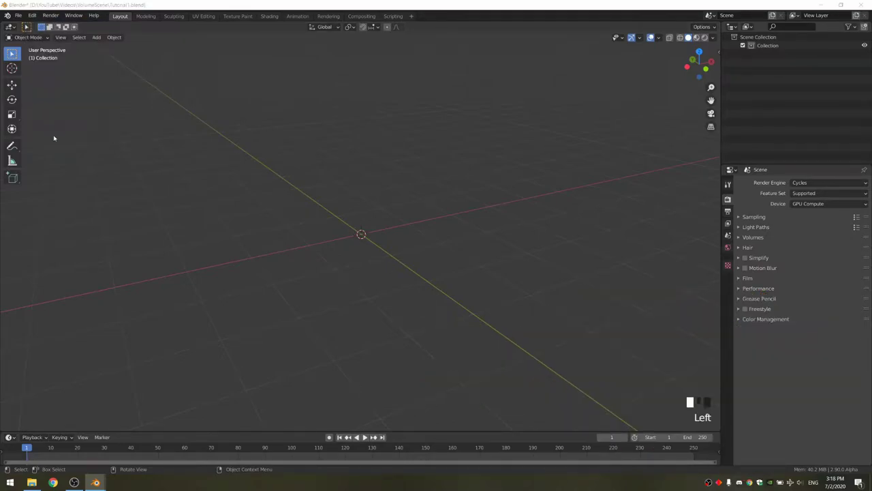
{"action": "left_click", "coordinate": [255, 32]}
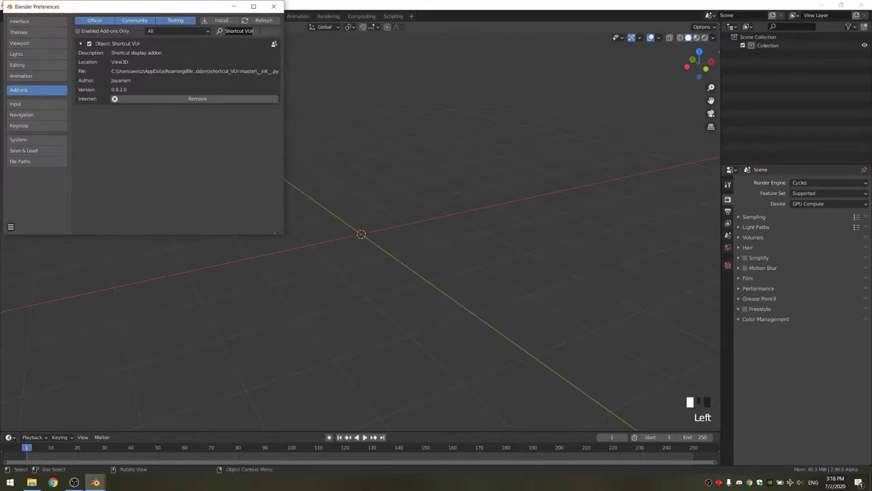
{"action": "type", "text": "landscap"}
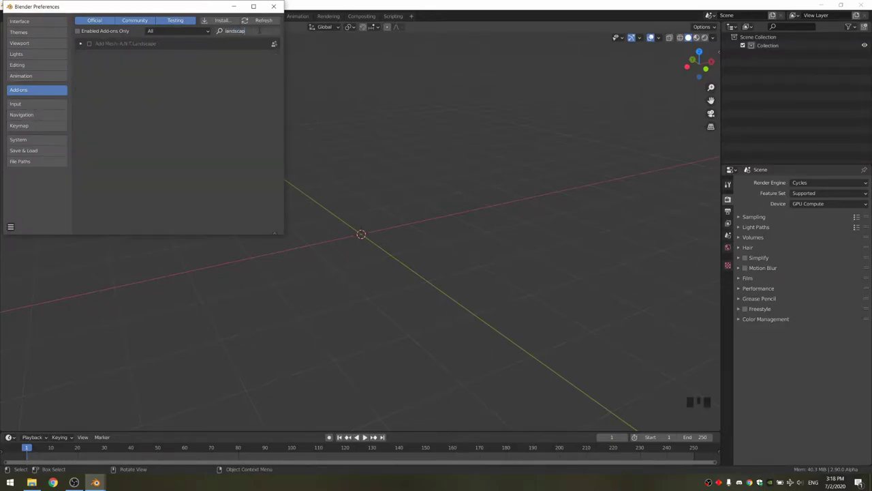
{"action": "key", "text": "Return"}
{"action": "left_click", "coordinate": [88, 44]}
{"action": "left_click", "coordinate": [11, 228]}
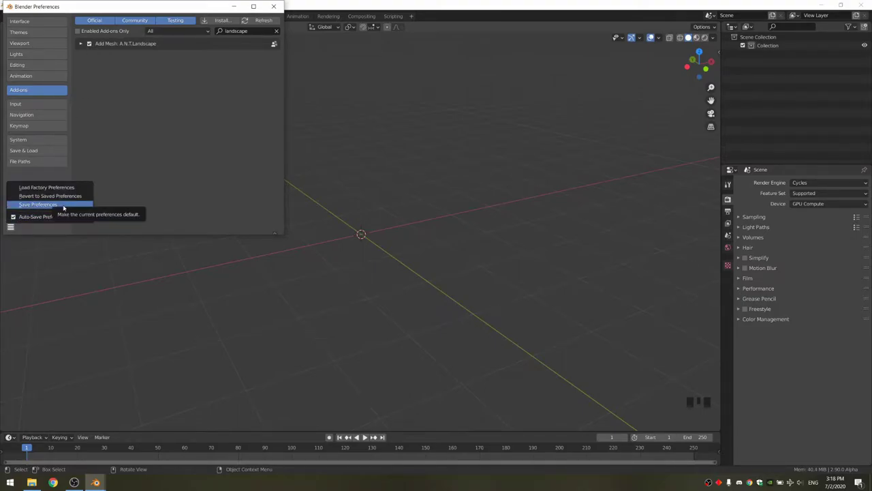
{"action": "left_click", "coordinate": [64, 205]}
{"action": "left_click", "coordinate": [273, 6]}
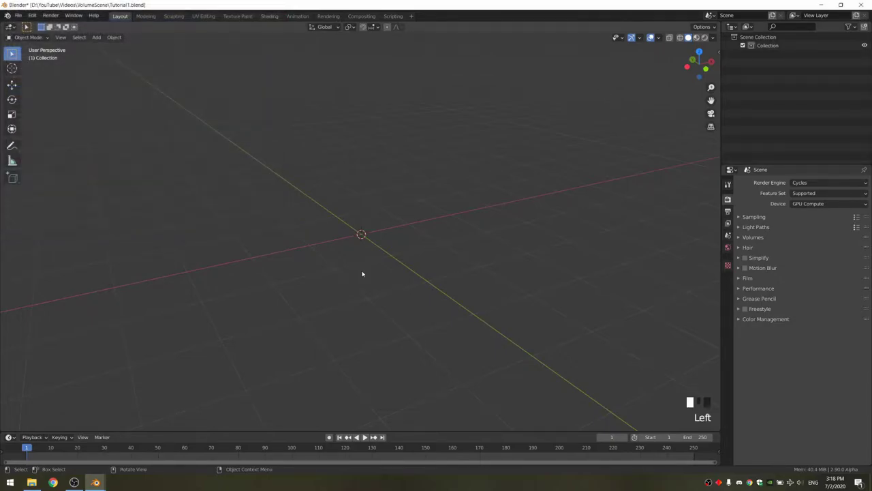
Step: Add a Landscape mesh at the origin and apply the Canyon preset to it
{"action": "key", "text": "shift+a"}
{"action": "mouse_move", "coordinate": [365, 272]}
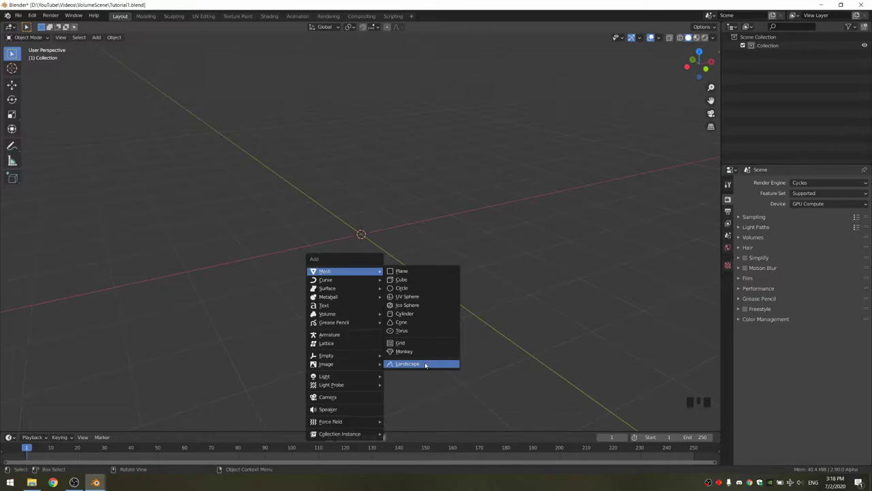
{"action": "left_click", "coordinate": [425, 364]}
{"action": "scroll", "coordinate": [433, 321], "scroll_direction": "up", "scroll_amount": 4}
{"action": "mouse_move", "coordinate": [436, 313]}
{"action": "middle_mouse_down"}
{"action": "mouse_move", "coordinate": [440, 308]}
{"action": "mouse_move", "coordinate": [375, 320]}
{"action": "mouse_move", "coordinate": [423, 317]}
{"action": "middle_mouse_up"}
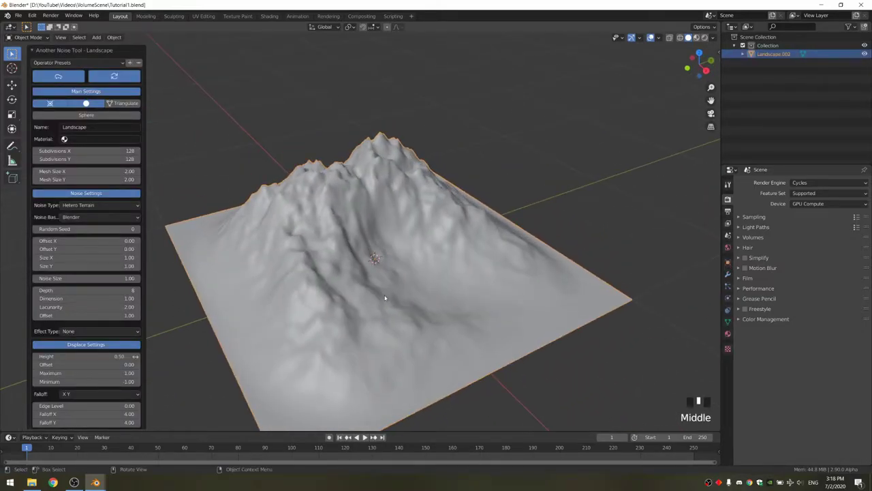
{"action": "left_click", "coordinate": [57, 63]}
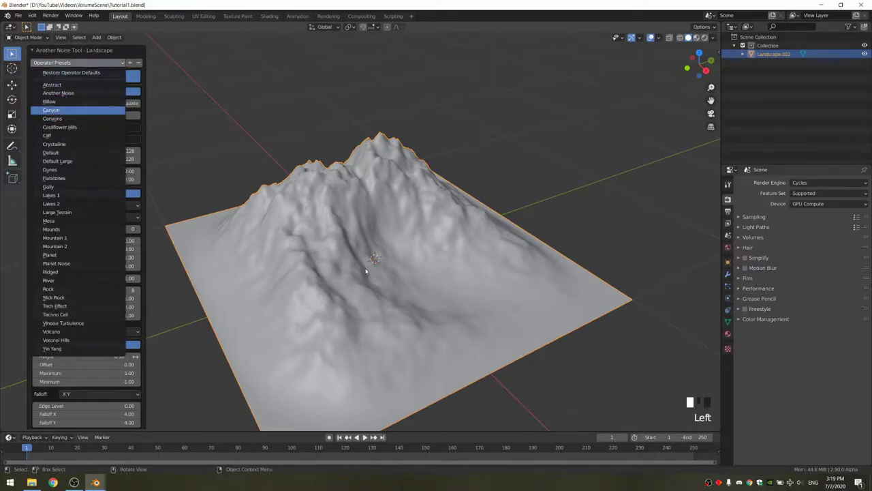
{"action": "middle_click_drag", "start_coordinate": [364, 275], "coordinate": [430, 281]}
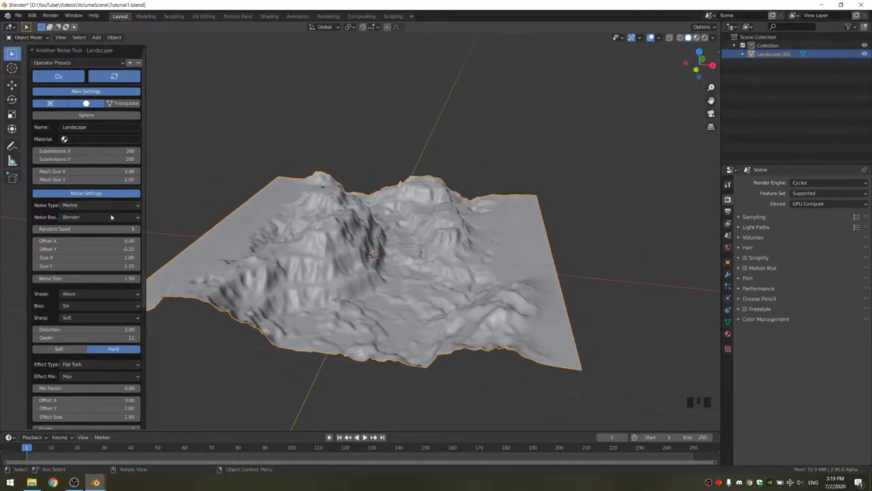
Step: Set the landscape's noise size to 1.2
{"action": "scroll", "coordinate": [109, 219], "scroll_direction": "down", "scroll_amount": 3}
{"action": "left_click_drag", "start_coordinate": [109, 238], "coordinate": [61, 269]}
{"action": "left_click", "coordinate": [54, 237]}
{"action": "key", "text": "Return"}
{"action": "left_click", "coordinate": [55, 237]}
{"action": "type", "text": "1.2"}
{"action": "key", "text": "Return"}
Step: Set the landscape's noise depth to 16 and its X and Y subdivisions to 150
{"action": "scroll", "coordinate": [373, 255], "scroll_direction": "up", "scroll_amount": 4}
{"action": "scroll", "coordinate": [139, 264], "scroll_direction": "down", "scroll_amount": 4}
{"action": "scroll", "coordinate": [102, 295], "scroll_direction": "down", "scroll_amount": 4}
{"action": "left_click_drag", "start_coordinate": [103, 295], "coordinate": [107, 295]}
{"action": "scroll", "coordinate": [94, 296], "scroll_direction": "up", "scroll_amount": 8}
{"action": "left_click_drag", "start_coordinate": [89, 137], "coordinate": [88, 146]}
{"action": "type", "text": "150"}
Step: Set the landscape's noise effect type to None
{"action": "scroll", "coordinate": [94, 331], "scroll_direction": "down", "scroll_amount": 7}
{"action": "left_click", "coordinate": [39, 308]}
{"action": "key", "text": "Return"}
{"action": "left_click", "coordinate": [37, 321]}
{"action": "middle_click_drag", "start_coordinate": [381, 300], "coordinate": [381, 238]}
{"action": "left_click", "coordinate": [91, 256]}
{"action": "left_click", "coordinate": [82, 275]}
{"action": "scroll", "coordinate": [89, 342], "scroll_direction": "down", "scroll_amount": 4}
{"action": "middle_click_drag", "start_coordinate": [449, 245], "coordinate": [458, 292]}
{"action": "scroll", "coordinate": [51, 145], "scroll_direction": "up", "scroll_amount": 4}
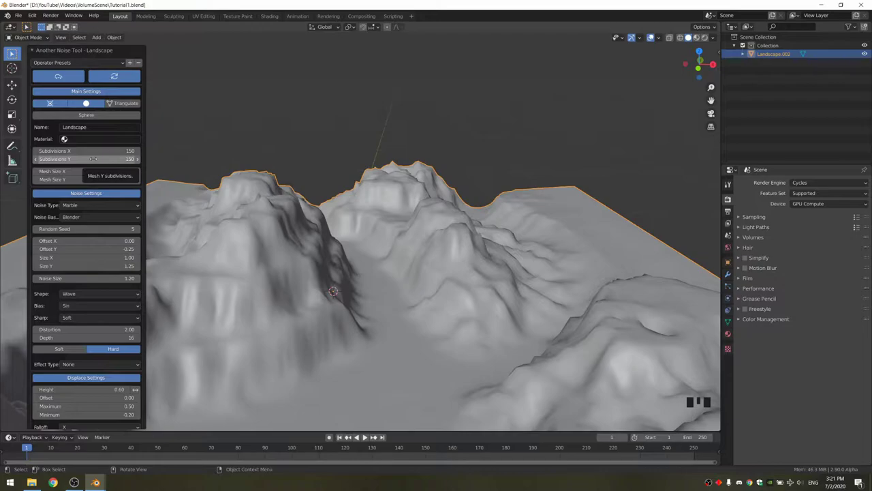
Step: Set the landscape's X and Y subdivisions to 400 and save the file
{"action": "left_click_drag", "start_coordinate": [94, 159], "coordinate": [94, 151]}
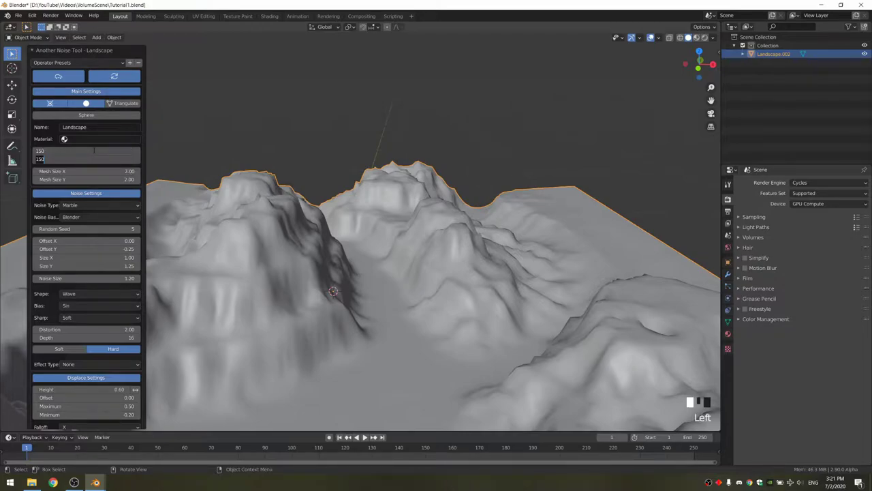
{"action": "type", "text": "400"}
{"action": "key", "text": "Return"}
{"action": "key", "text": "ctrl+s"}
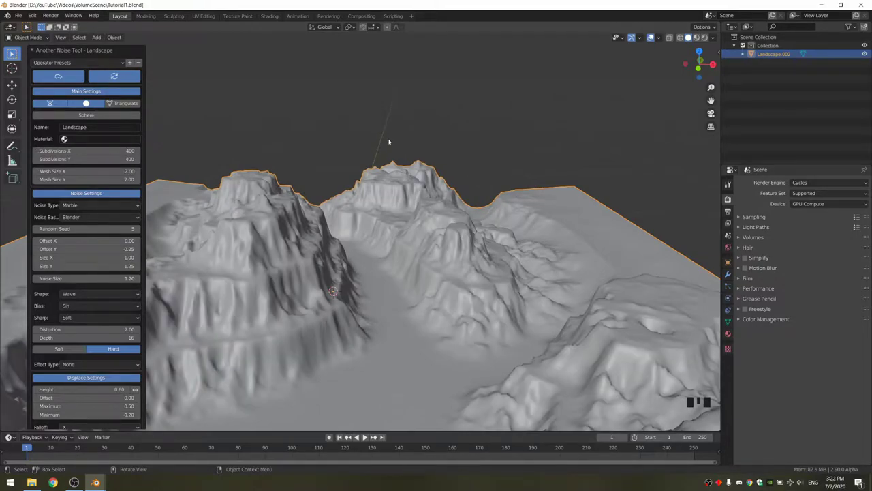
Step: Add a 2 m plane for the water and raise it along Z so it fills the canyon floor
{"action": "key", "text": "shift+a"}
{"action": "mouse_move", "coordinate": [401, 141]}
{"action": "left_click", "coordinate": [434, 141]}
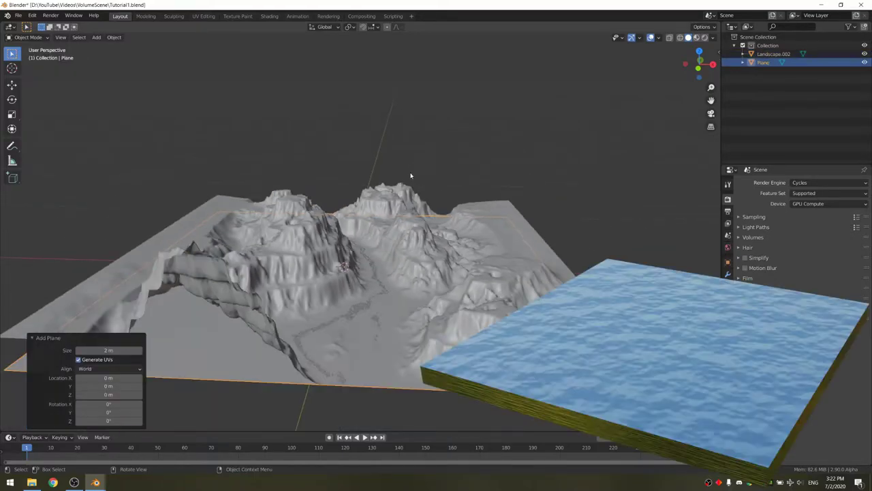
{"action": "middle_click_drag", "start_coordinate": [408, 222], "coordinate": [402, 211]}
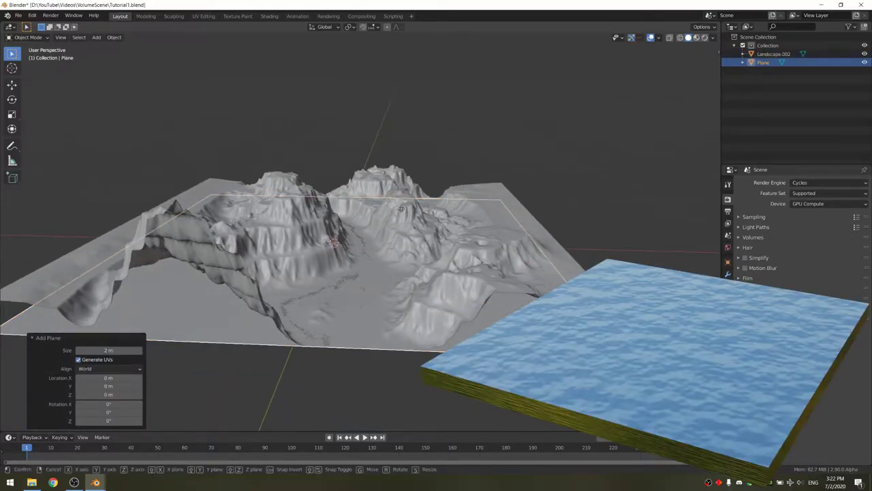
{"action": "key", "text": "g"}
{"action": "key", "text": "z"}
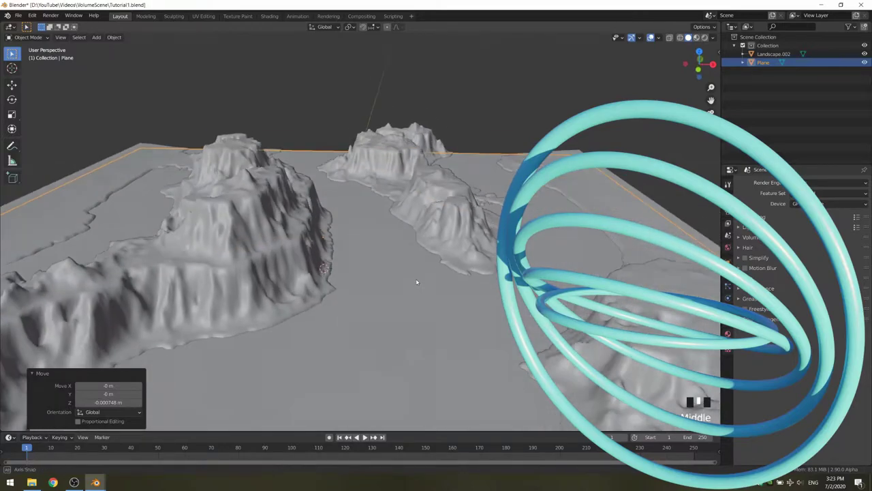
Step: Add a torus with a 1 m major and about 0.041 m minor radius, smoothed with a level 2 subdivision modifier
{"action": "key", "text": "shift+a"}
{"action": "mouse_move", "coordinate": [417, 283]}
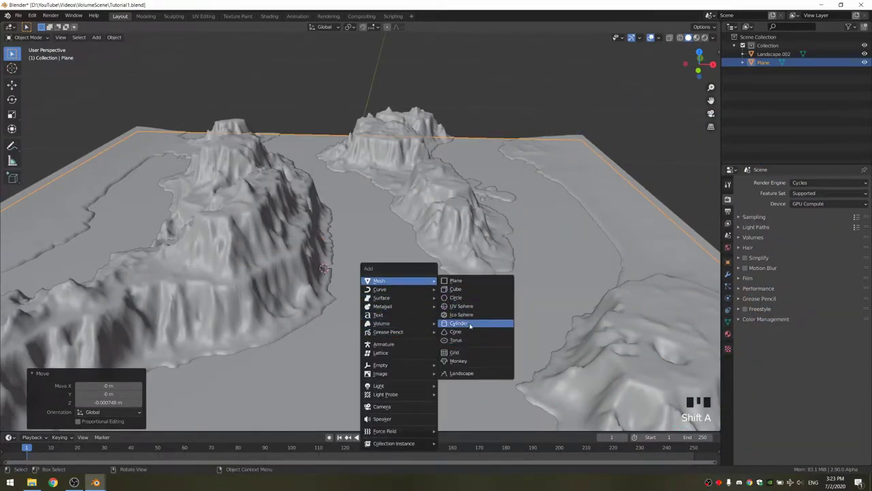
{"action": "left_click", "coordinate": [455, 339]}
{"action": "scroll", "coordinate": [360, 335], "scroll_direction": "down", "scroll_amount": 5}
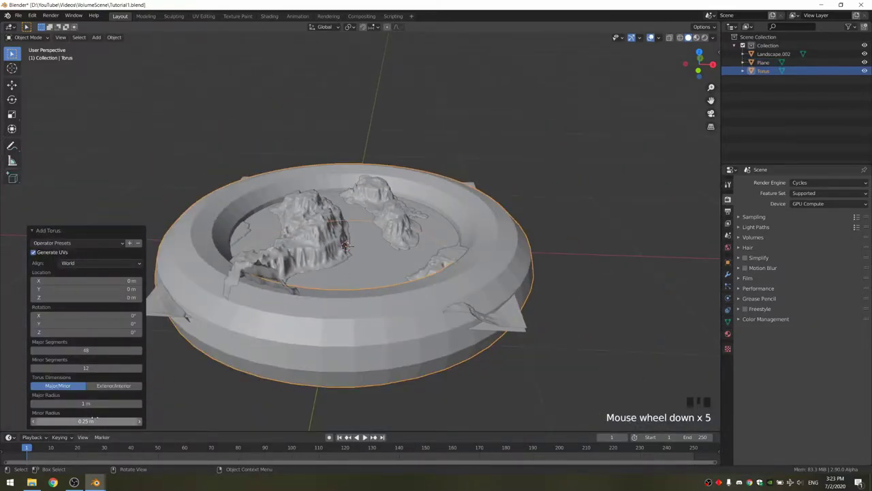
{"action": "left_click_drag", "start_coordinate": [101, 420], "coordinate": [63, 420], "text": "shift"}
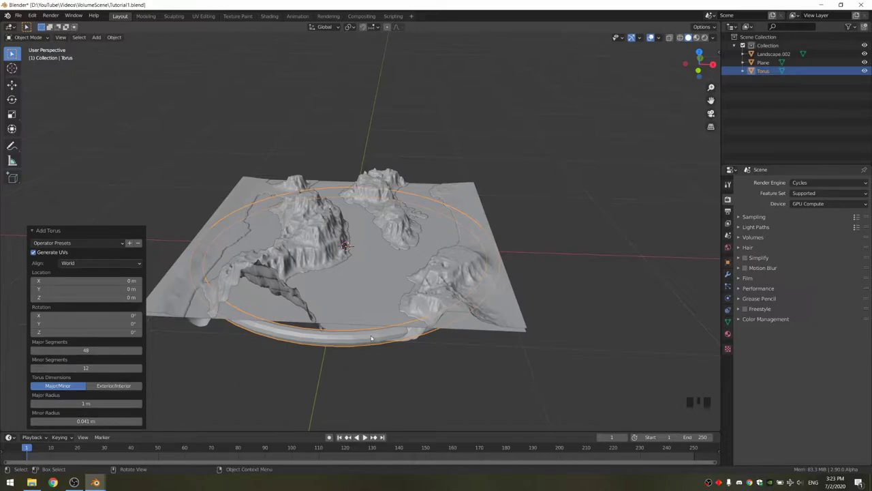
{"action": "key", "text": "ctrl+2"}
{"action": "middle_click_drag", "start_coordinate": [413, 341], "coordinate": [542, 283]}
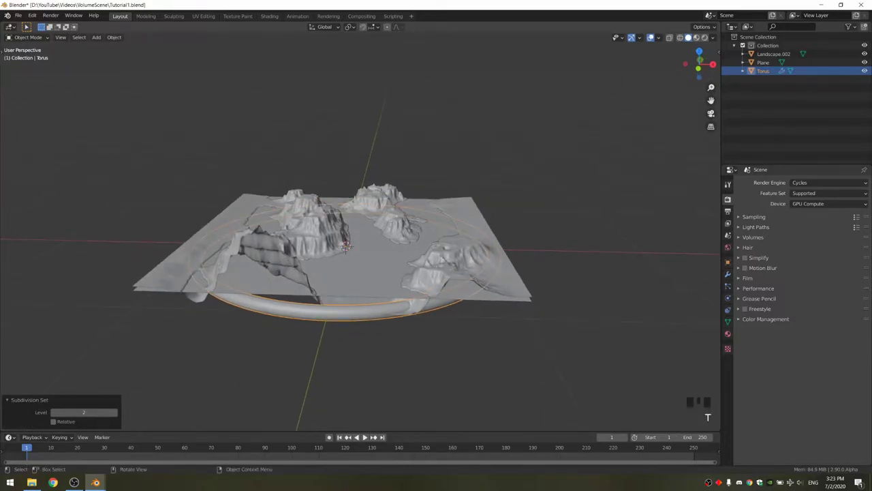
{"action": "type", "text": "rx9"}
{"action": "key", "text": "Return"}
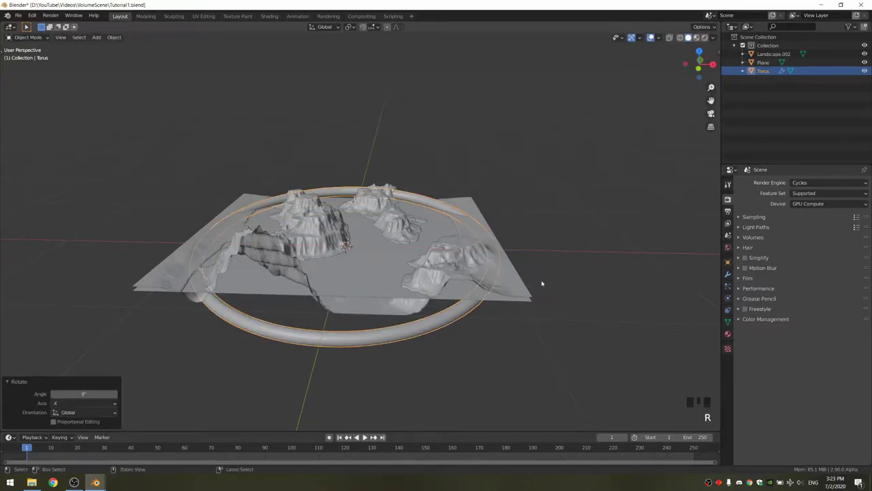
{"action": "key", "text": "ctrl+z"}
Step: Rotate the torus 90° about X and scale it down to about 0.09 as a small ring over the water channel
{"action": "type", "text": "rx90"}
{"action": "key", "text": "Return"}
{"action": "middle_click_drag", "start_coordinate": [542, 283], "coordinate": [453, 328]}
{"action": "key", "text": "s"}
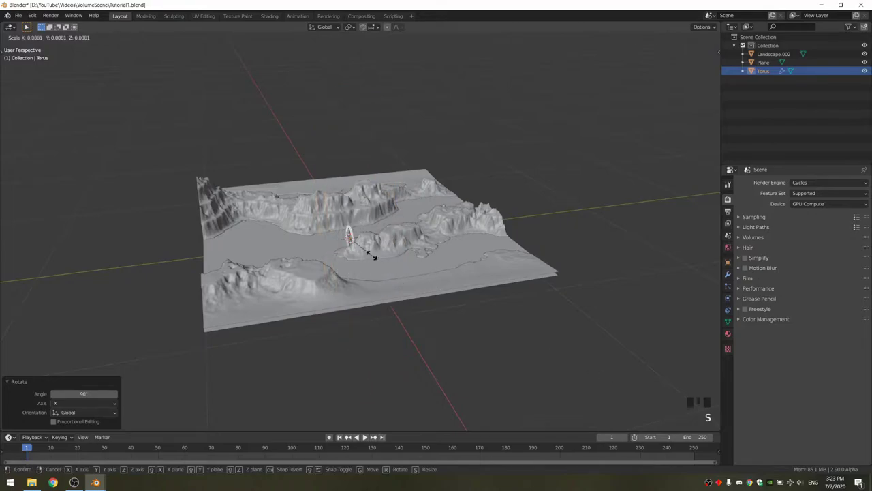
{"action": "left_click", "coordinate": [369, 250]}
{"action": "middle_click_drag", "start_coordinate": [384, 312], "coordinate": [385, 315]}
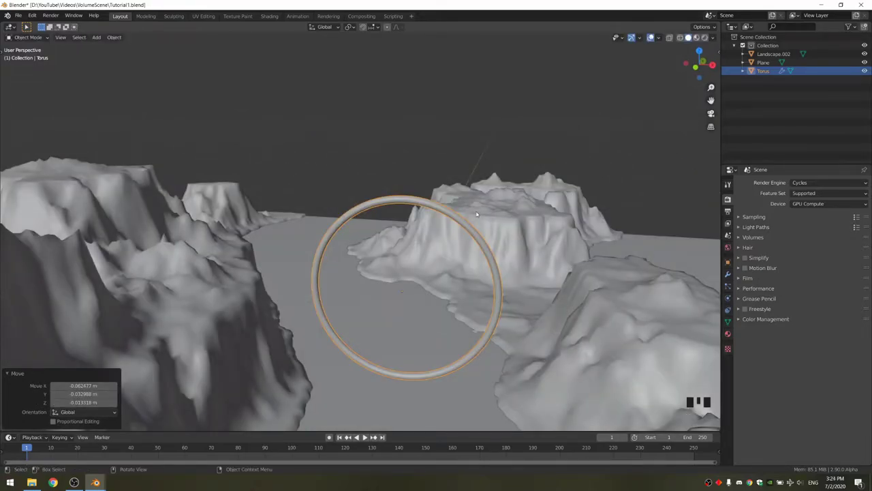
Step: Snap the 3D cursor to the torus and add a Plain Axes empty there
{"action": "key", "text": "shift+s"}
{"action": "left_click", "coordinate": [483, 310]}
{"action": "middle_click_drag", "start_coordinate": [484, 313], "coordinate": [394, 247], "text": "shift"}
{"action": "key", "text": "shift+a"}
{"action": "mouse_move", "coordinate": [420, 252]}
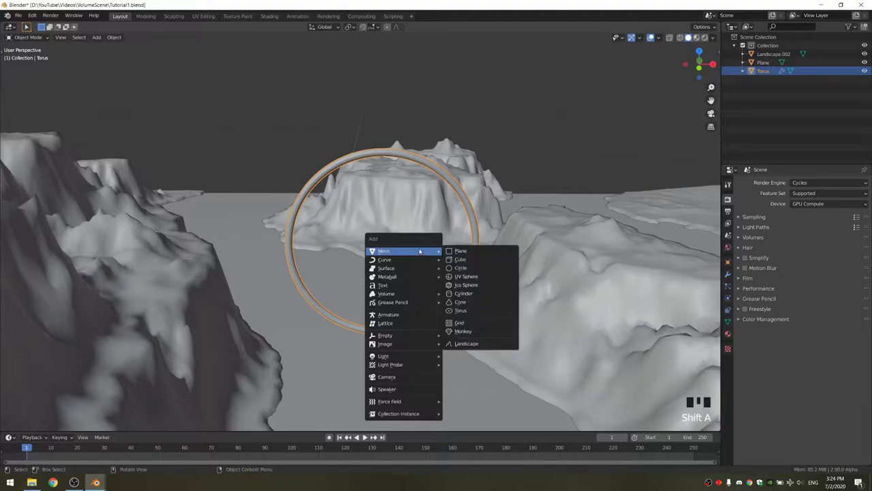
{"action": "mouse_move", "coordinate": [422, 335]}
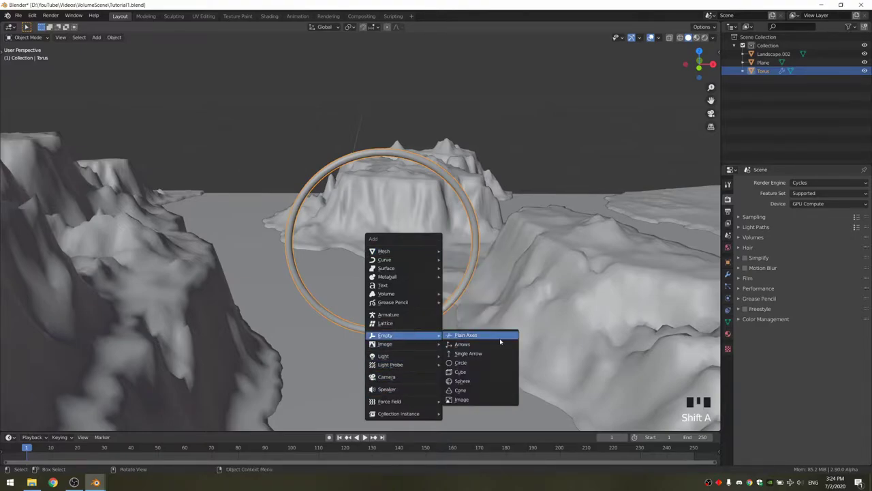
{"action": "left_click", "coordinate": [500, 337]}
Step: Add an Array modifier to the torus and turn off its relative offset
{"action": "left_click", "coordinate": [499, 156]}
{"action": "left_click", "coordinate": [469, 206]}
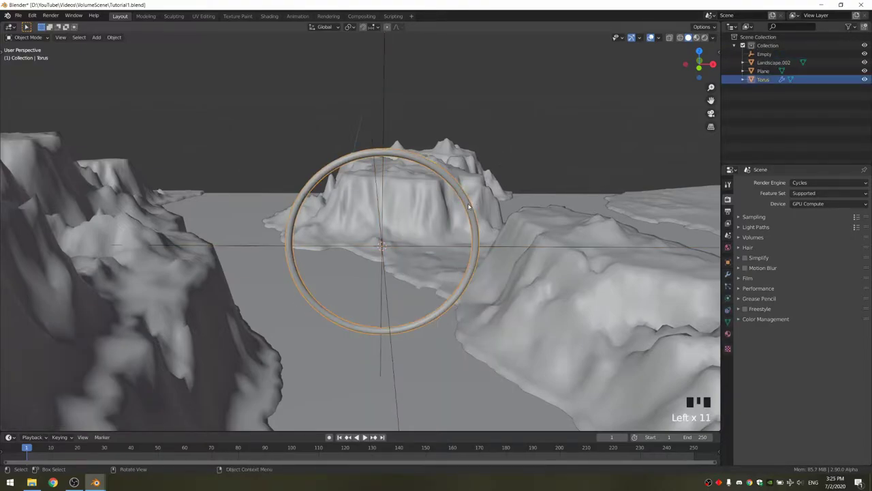
{"action": "left_click", "coordinate": [729, 275]}
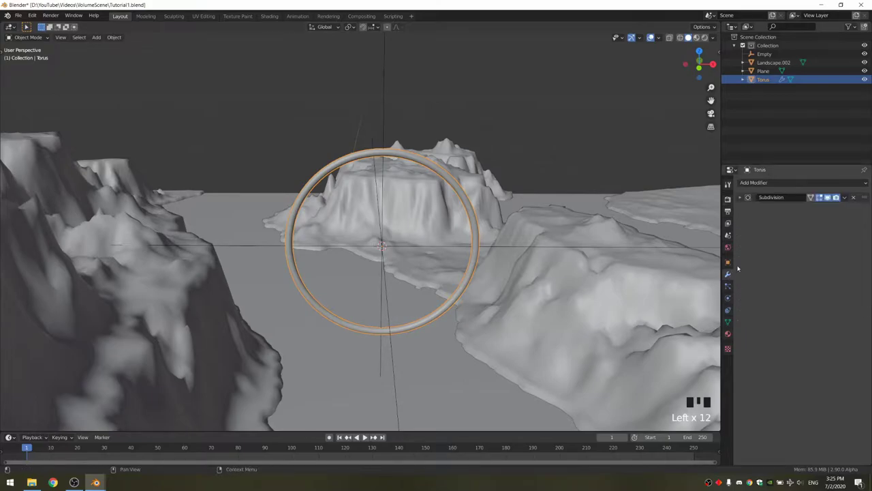
{"action": "left_click_drag", "start_coordinate": [760, 181], "coordinate": [689, 203]}
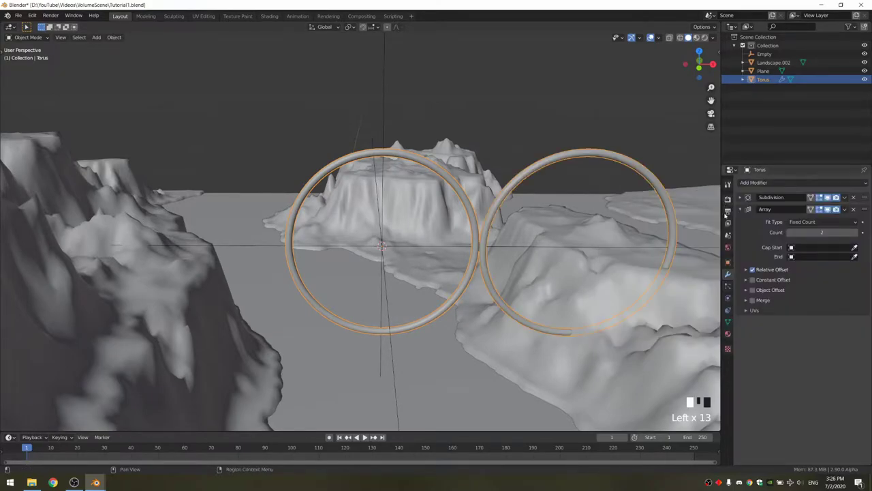
{"action": "left_click", "coordinate": [753, 269]}
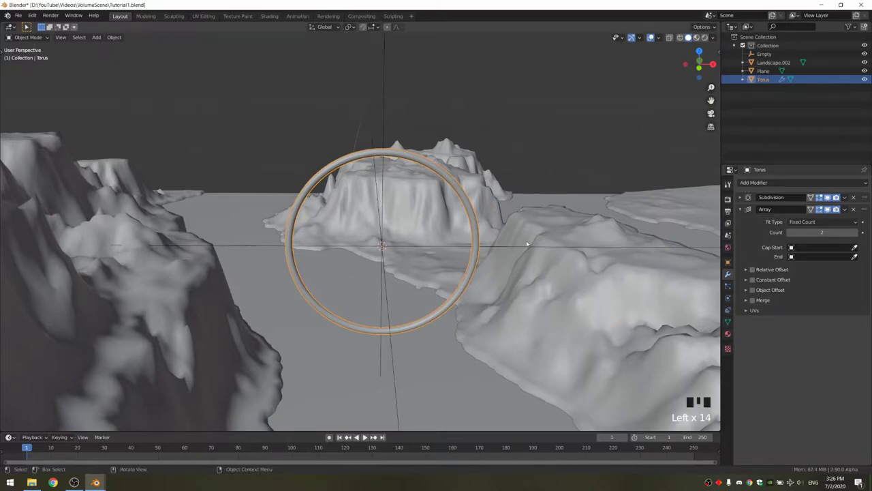
Step: Enable the array's object offset and choose the empty as its offset object
{"action": "left_click", "coordinate": [746, 291]}
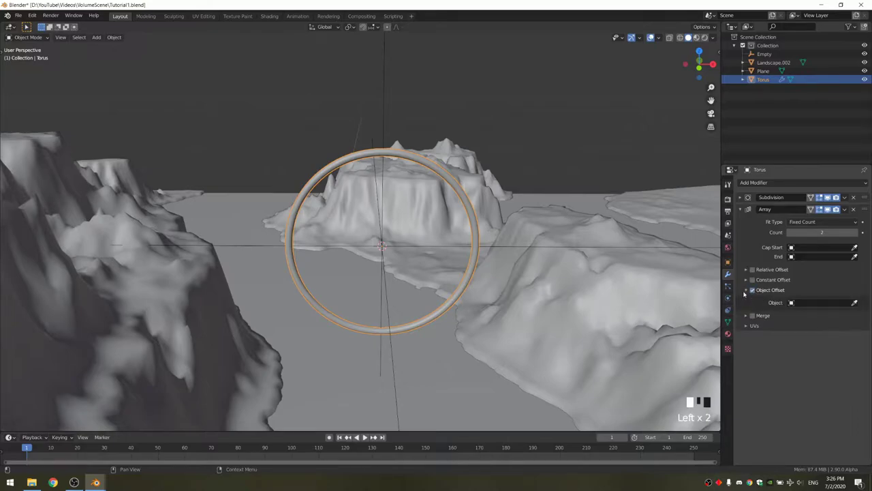
{"action": "left_click", "coordinate": [854, 302]}
{"action": "left_click", "coordinate": [512, 244]}
{"action": "scroll", "coordinate": [509, 224], "scroll_direction": "down", "scroll_amount": 4}
{"action": "scroll", "coordinate": [509, 224], "scroll_direction": "down", "scroll_amount": 10}
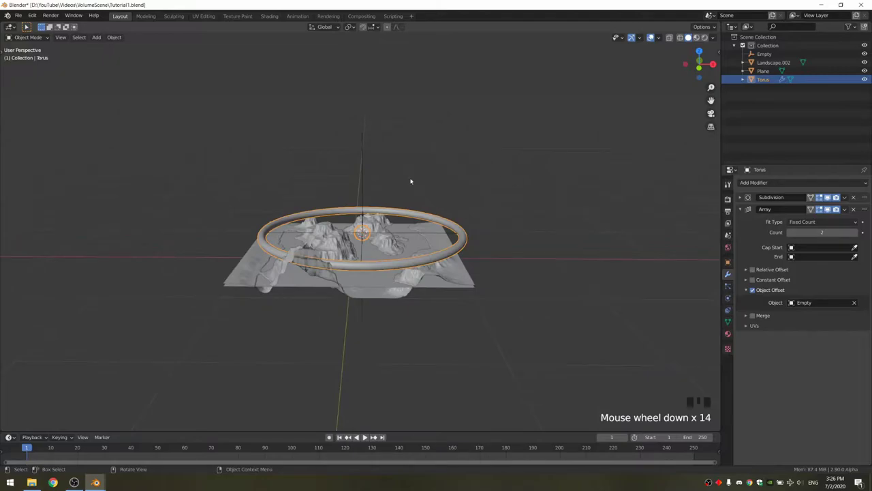
{"action": "middle_click_drag", "start_coordinate": [395, 195], "coordinate": [390, 200]}
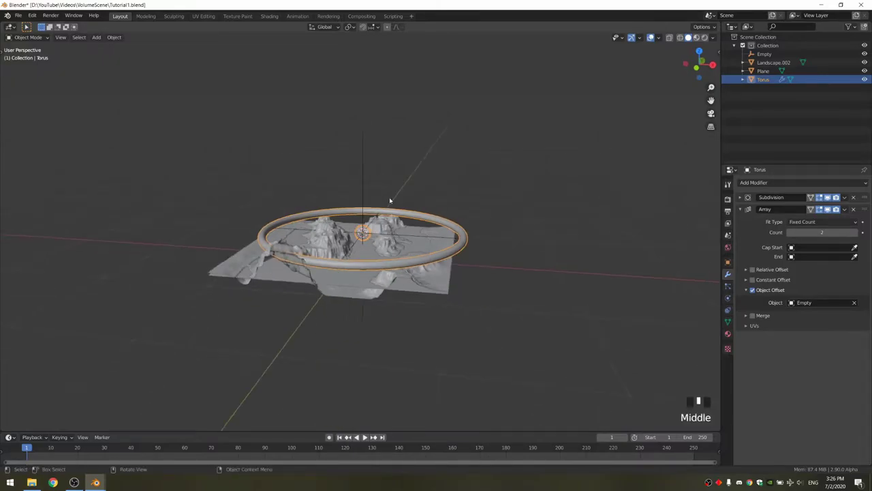
Step: Apply the torus's scale and rotation
{"action": "scroll", "coordinate": [400, 228], "scroll_direction": "up", "scroll_amount": 6}
{"action": "double_click", "coordinate": [356, 209]}
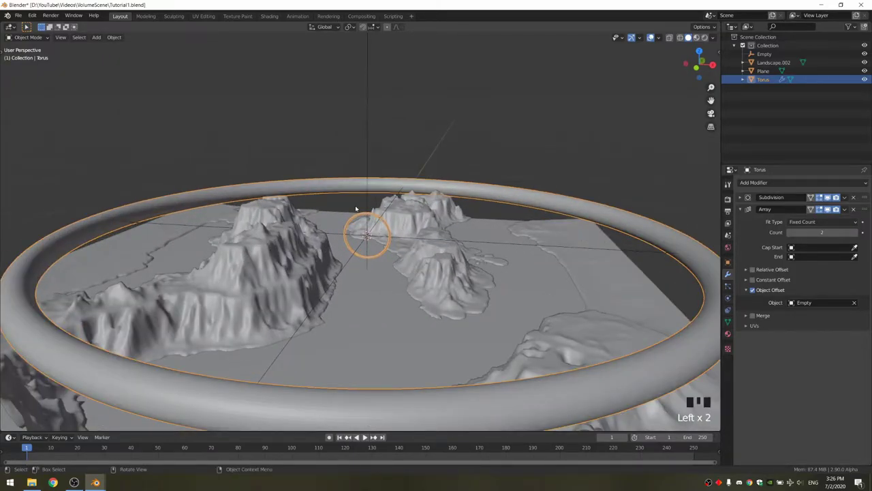
{"action": "left_click", "coordinate": [358, 212]}
{"action": "left_click", "coordinate": [355, 185]}
{"action": "key", "text": "ctrl+a"}
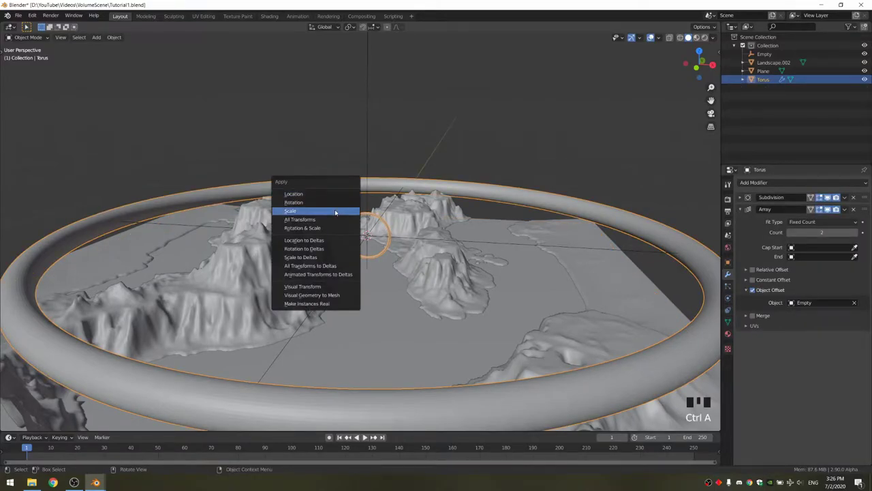
{"action": "left_click", "coordinate": [324, 210]}
{"action": "key", "text": "ctrl+a"}
{"action": "left_click", "coordinate": [324, 202]}
{"action": "scroll", "coordinate": [591, 253], "scroll_direction": "up", "scroll_amount": 4}
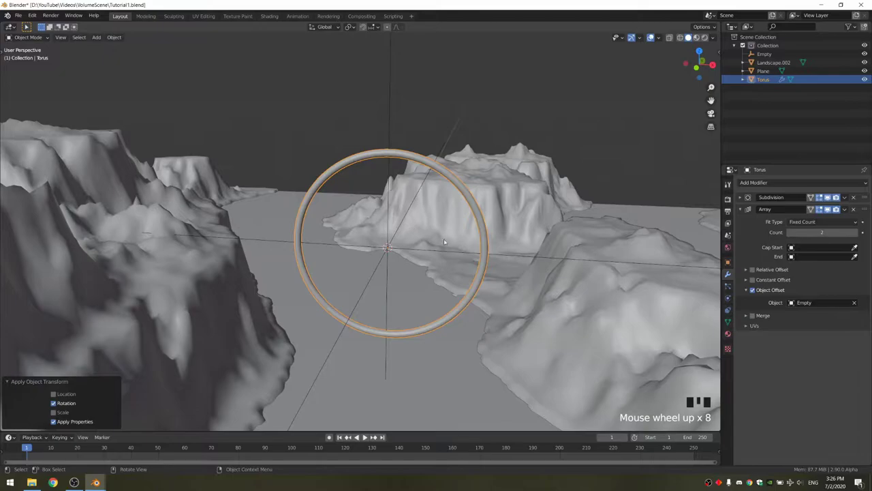
{"action": "left_click", "coordinate": [591, 252]}
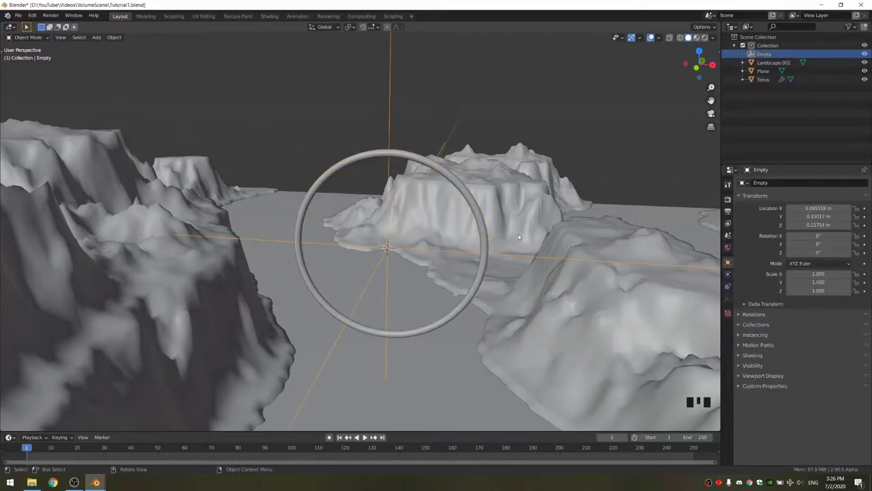
{"action": "key", "text": "s"}
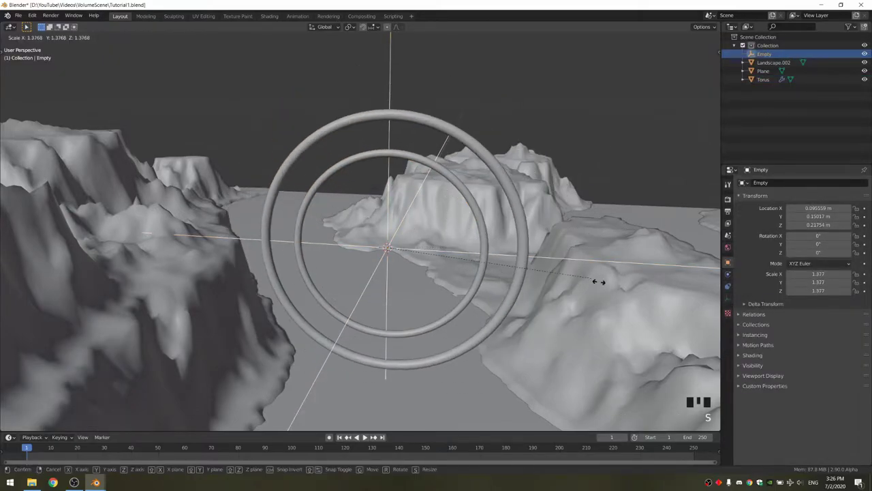
{"action": "right_click", "coordinate": [592, 333]}
{"action": "middle_click_drag", "start_coordinate": [583, 272], "coordinate": [543, 257]}
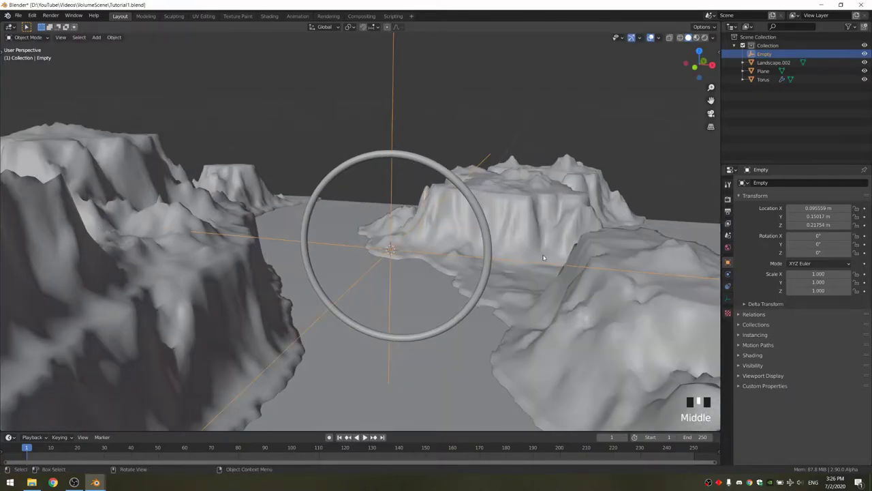
Step: Set the count of the torus's Array modifier to 5
{"action": "left_click", "coordinate": [465, 188]}
{"action": "left_click", "coordinate": [849, 233]}
{"action": "left_click", "coordinate": [849, 232]}
{"action": "left_click", "coordinate": [849, 233]}
{"action": "middle_click_drag", "start_coordinate": [518, 241], "coordinate": [503, 225], "text": "shift"}
Step: Scale the empty down uniformly to about 0.876 so the arrayed rings shrink progressively inward
{"action": "left_click", "coordinate": [473, 161]}
{"action": "left_click", "coordinate": [473, 161]}
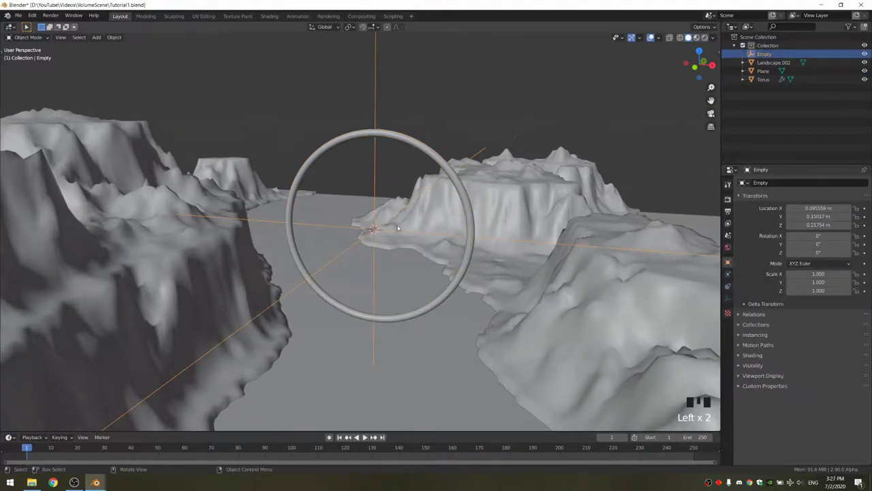
{"action": "middle_click_drag", "start_coordinate": [524, 176], "coordinate": [537, 174]}
{"action": "key", "text": "s"}
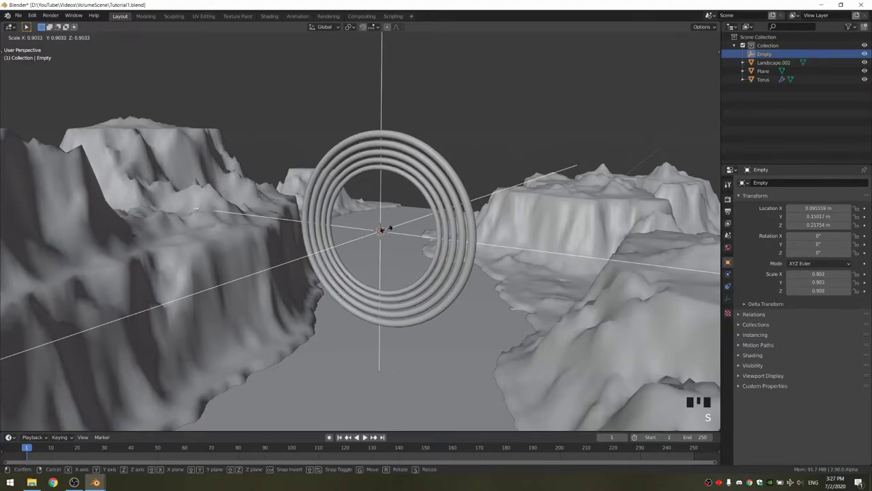
{"action": "left_click", "coordinate": [443, 218]}
{"action": "key", "text": "s"}
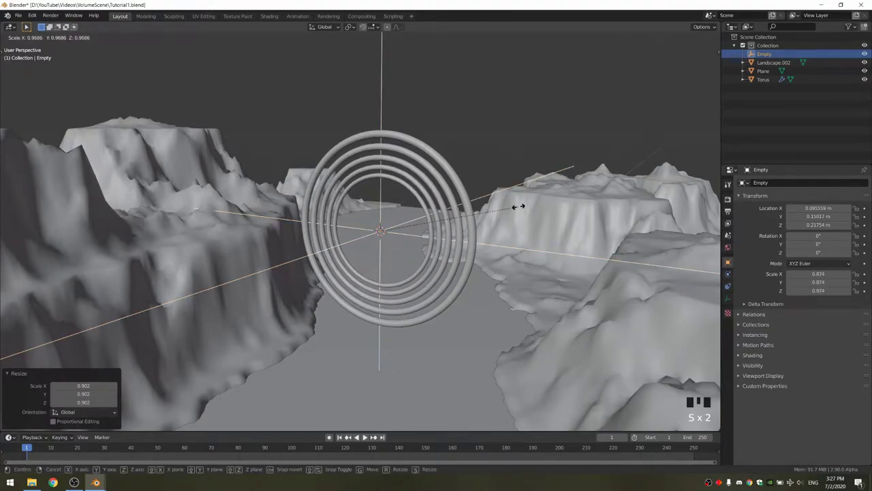
{"action": "left_click", "coordinate": [525, 201]}
{"action": "middle_click_drag", "start_coordinate": [530, 199], "coordinate": [569, 179]}
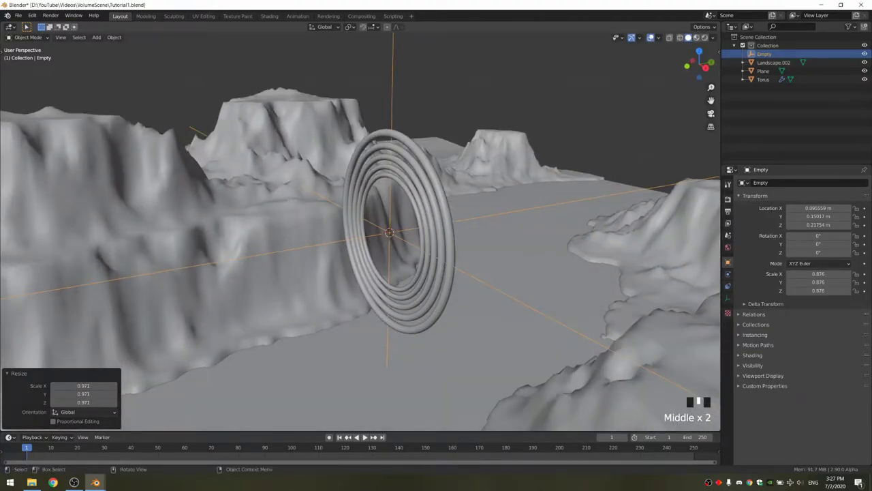
Step: Rotate the empty about 18.4° around the global X axis to fan out the rings
{"action": "key", "text": "r"}
{"action": "key", "text": "x"}
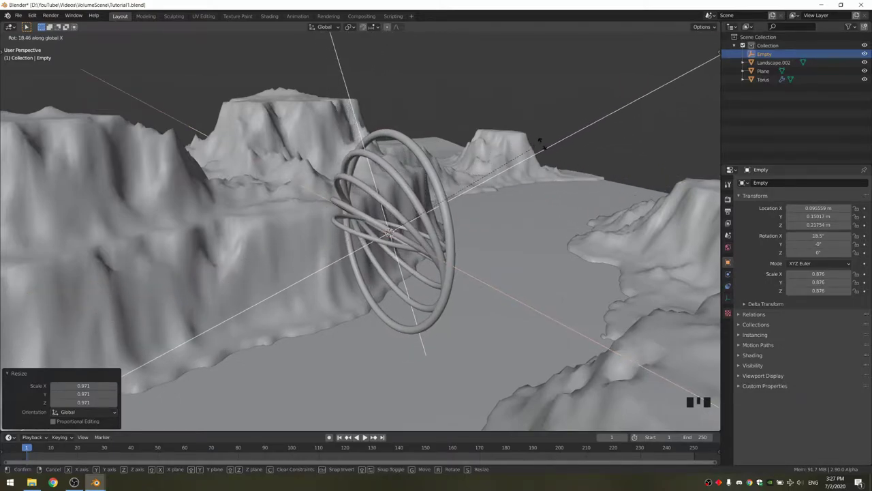
{"action": "left_click", "coordinate": [555, 142]}
{"action": "middle_click_drag", "start_coordinate": [555, 142], "coordinate": [474, 178]}
Step: Add an ico sphere at the centre of the rings and give it a level 3 subdivision
{"action": "key", "text": "shift+a"}
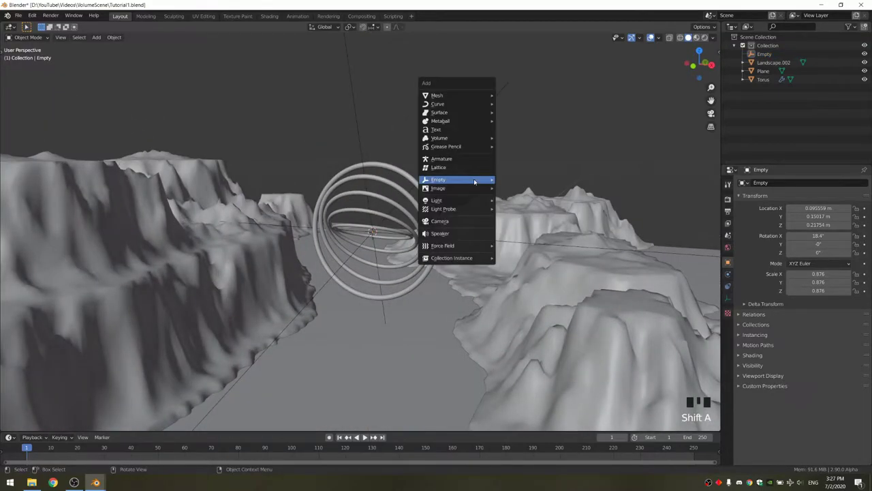
{"action": "mouse_move", "coordinate": [463, 95]}
{"action": "left_click", "coordinate": [519, 129]}
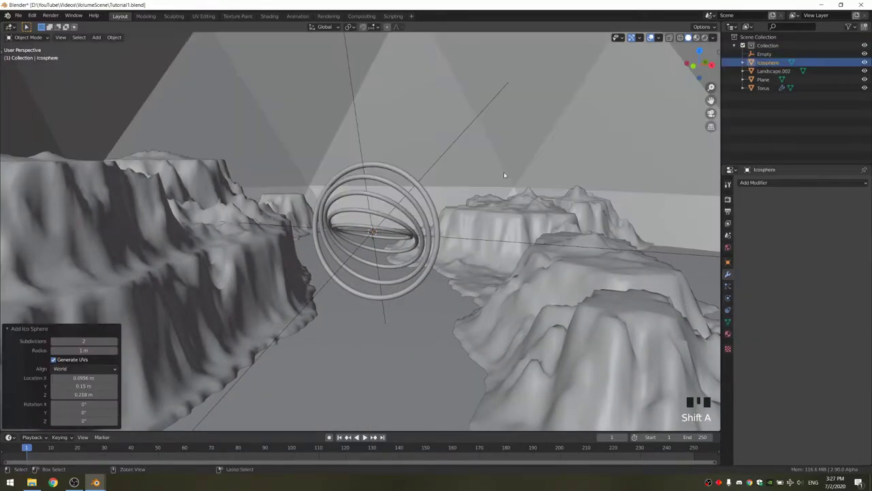
{"action": "key", "text": "ctrl+3"}
Step: Scale the ico sphere down to fit inside the torus rings
{"action": "scroll", "coordinate": [615, 211], "scroll_direction": "down", "scroll_amount": 7}
{"action": "key", "text": "s"}
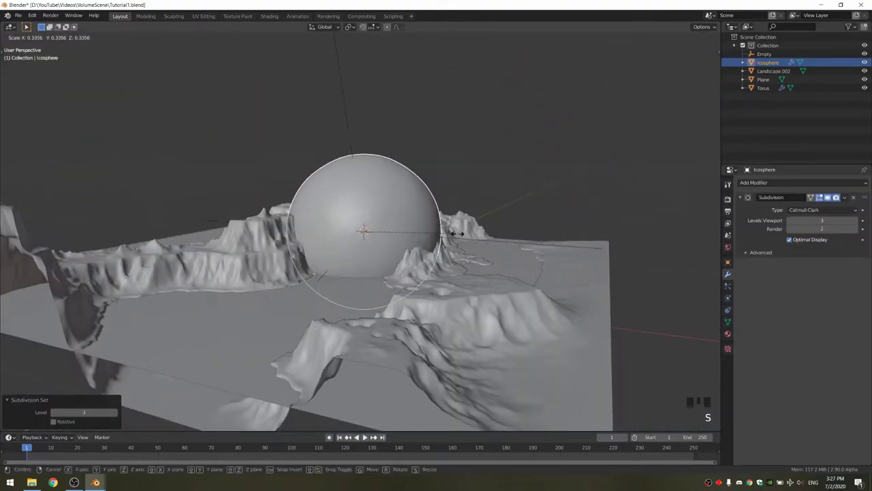
{"action": "left_click", "coordinate": [372, 235]}
{"action": "scroll", "coordinate": [402, 238], "scroll_direction": "up", "scroll_amount": 8}
{"action": "scroll", "coordinate": [409, 238], "scroll_direction": "up", "scroll_amount": 6}
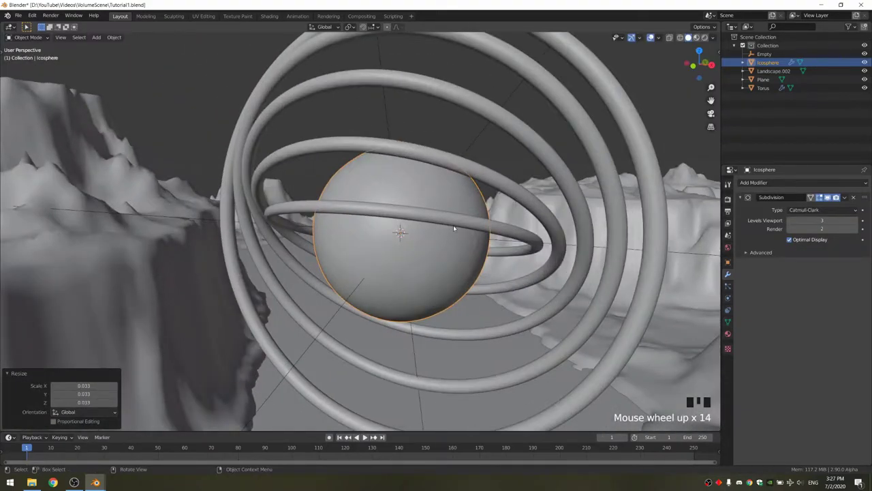
{"action": "middle_click_drag", "start_coordinate": [456, 228], "coordinate": [500, 203]}
{"action": "key", "text": "s"}
{"action": "left_click", "coordinate": [583, 229]}
{"action": "middle_click_drag", "start_coordinate": [584, 229], "coordinate": [509, 192]}
Step: Apply smooth shading to the ico sphere and the torus rings
{"action": "scroll", "coordinate": [509, 191], "scroll_direction": "down", "scroll_amount": 5}
{"action": "left_click", "coordinate": [509, 191]}
{"action": "left_click", "coordinate": [382, 250]}
{"action": "right_click", "coordinate": [383, 240]}
{"action": "left_click", "coordinate": [387, 233]}
{"action": "left_click", "coordinate": [424, 198]}
{"action": "right_click", "coordinate": [424, 198]}
{"action": "left_click", "coordinate": [426, 195]}
{"action": "scroll", "coordinate": [476, 246], "scroll_direction": "down", "scroll_amount": 5}
{"action": "middle_click_drag", "start_coordinate": [461, 198], "coordinate": [471, 216]}
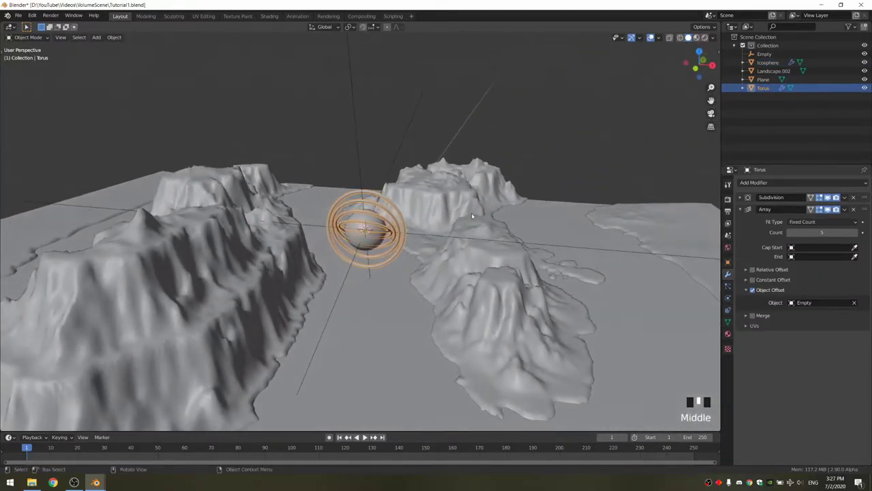
{"action": "scroll", "coordinate": [518, 274], "scroll_direction": "up", "scroll_amount": 4}
{"action": "left_click", "coordinate": [528, 275]}
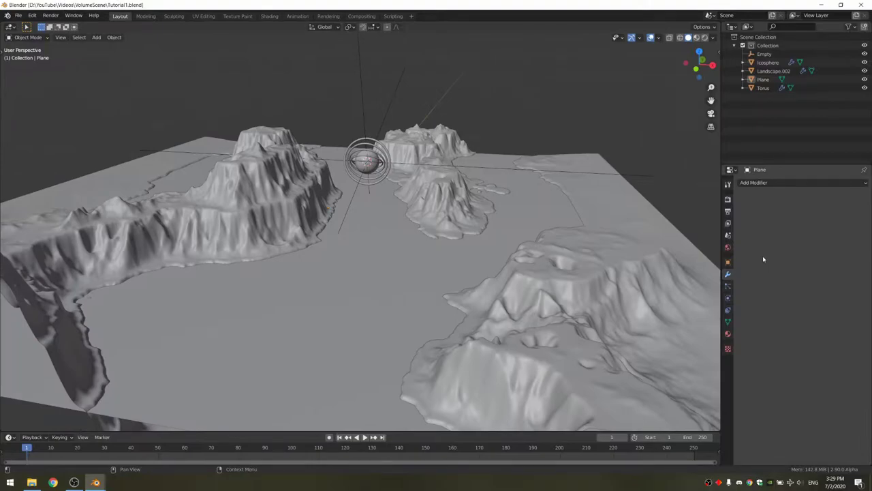
Step: Split the 3D viewport in two and turn the new area into a Shader Editor
{"action": "left_click_drag", "start_coordinate": [716, 27], "coordinate": [407, 286]}
{"action": "left_click", "coordinate": [434, 26]}
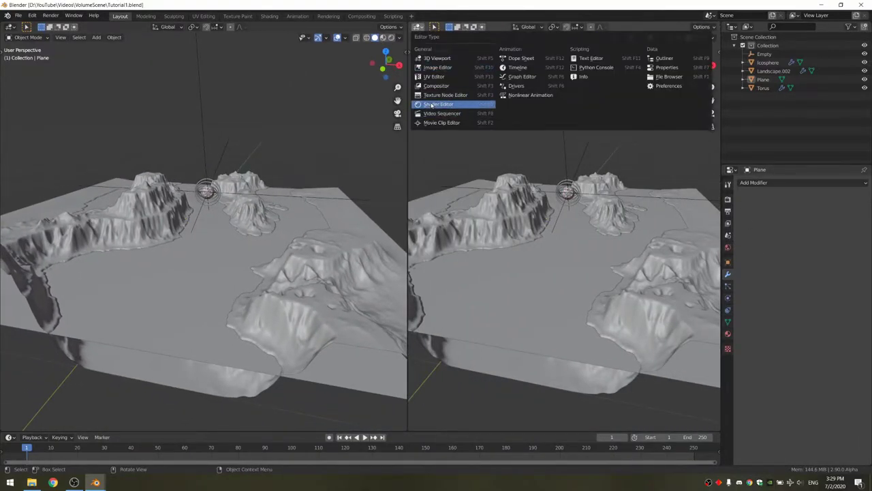
{"action": "left_click", "coordinate": [437, 104]}
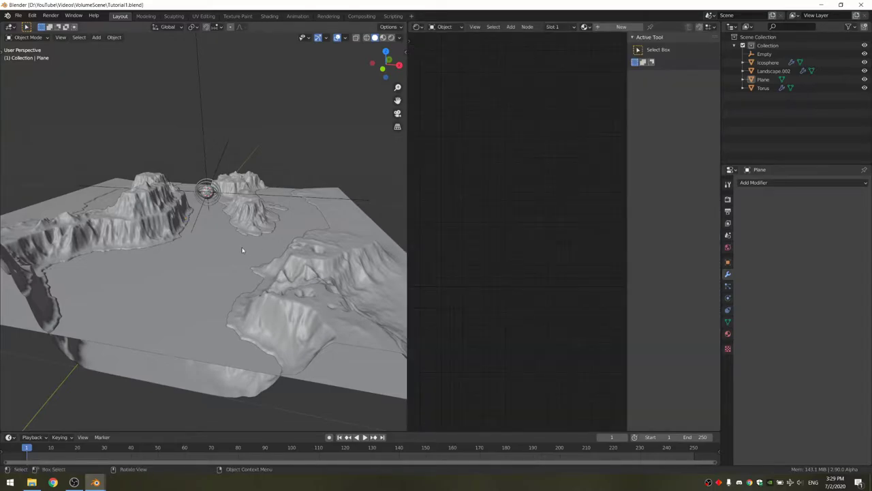
Step: Create a new material for the water plane, name it "water", and hide the Shader Editor's sidebar
{"action": "left_click", "coordinate": [242, 250]}
{"action": "left_click", "coordinate": [605, 28]}
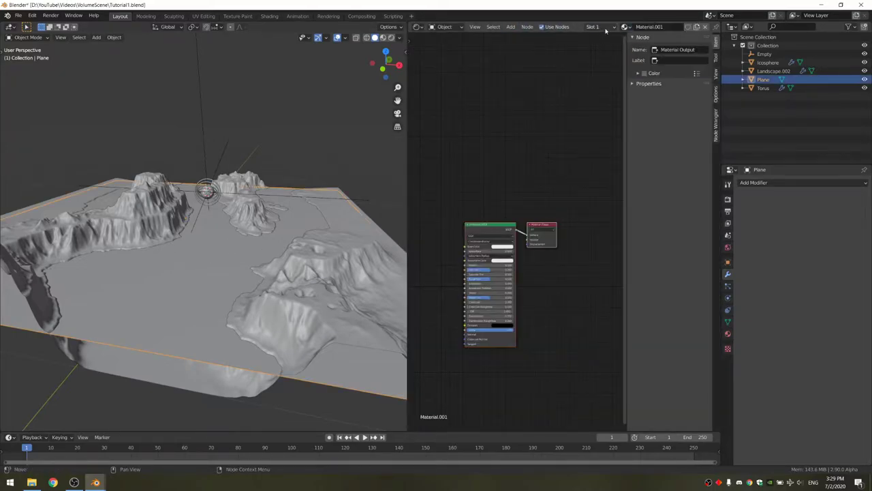
{"action": "left_click", "coordinate": [624, 27]}
{"action": "double_click", "coordinate": [648, 27]}
{"action": "type", "text": "water"}
{"action": "key", "text": "Return"}
{"action": "key", "text": "n"}
Step: Set the water material's Principled BSDF transmission to 1.000 and its roughness to 0.200
{"action": "scroll", "coordinate": [556, 206], "scroll_direction": "up", "scroll_amount": 5}
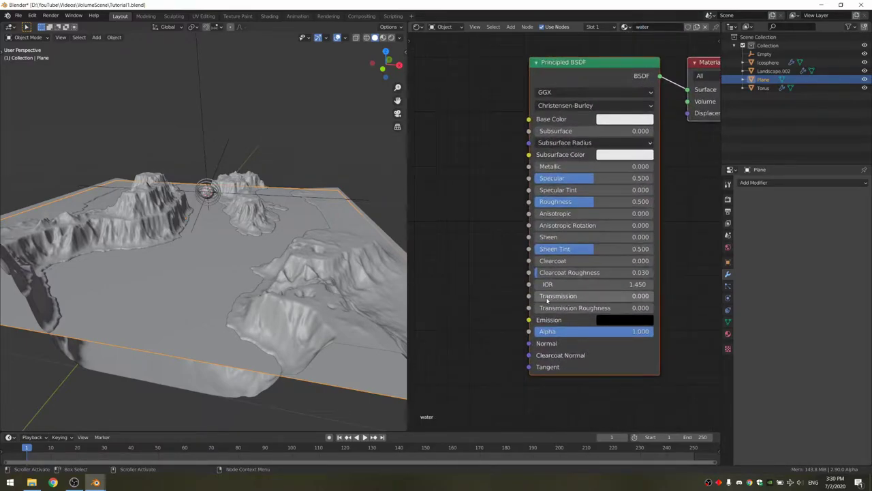
{"action": "left_click_drag", "start_coordinate": [544, 298], "coordinate": [652, 296]}
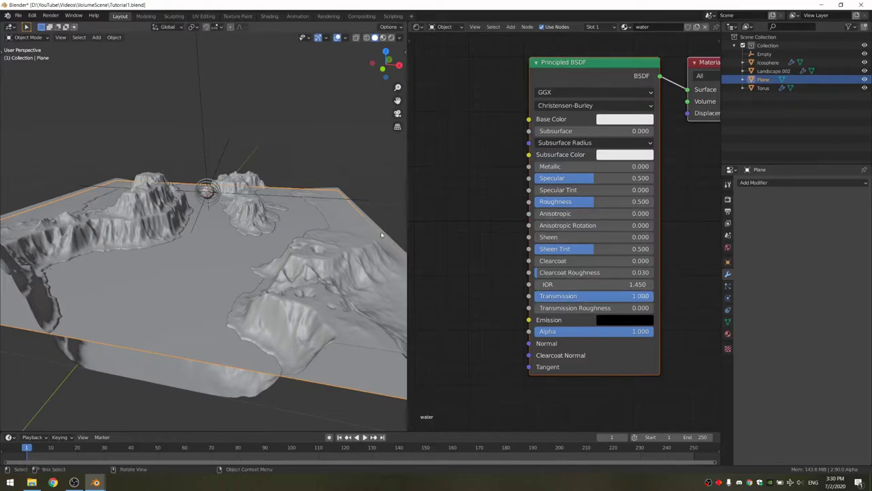
{"action": "left_click_drag", "start_coordinate": [565, 202], "coordinate": [546, 202]}
Step: Switch the 3D viewport to Material Preview shading and frame the water between the canyon walls
{"action": "key", "text": "z"}
{"action": "left_click", "coordinate": [276, 216]}
{"action": "mouse_move", "coordinate": [304, 195]}
{"action": "middle_mouse_down", "text": "shift"}
{"action": "mouse_move", "coordinate": [286, 225]}
{"action": "mouse_move", "coordinate": [294, 269]}
{"action": "middle_mouse_up", "text": "shift"}
{"action": "middle_click_drag", "start_coordinate": [304, 248], "coordinate": [292, 224]}
{"action": "scroll", "coordinate": [526, 280], "scroll_direction": "down", "scroll_amount": 2}
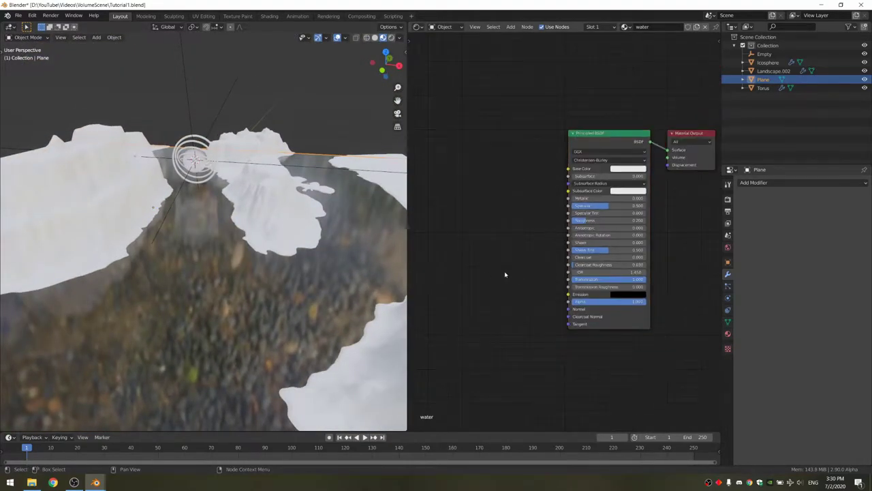
Step: Add a Noise Texture node to the water material
{"action": "key", "text": "shift+a"}
{"action": "key", "text": "Return"}
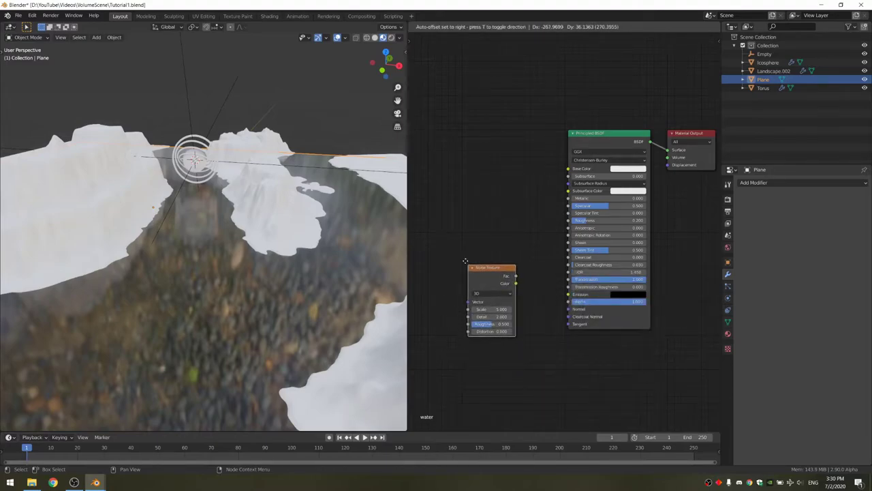
{"action": "left_click", "coordinate": [497, 269]}
Step: Add a Bump node, linking the noise Fac to its Height and its Normal output to the Principled BSDF's Normal
{"action": "key", "text": "shift+a"}
{"action": "type", "text": "bump"}
{"action": "key", "text": "Return"}
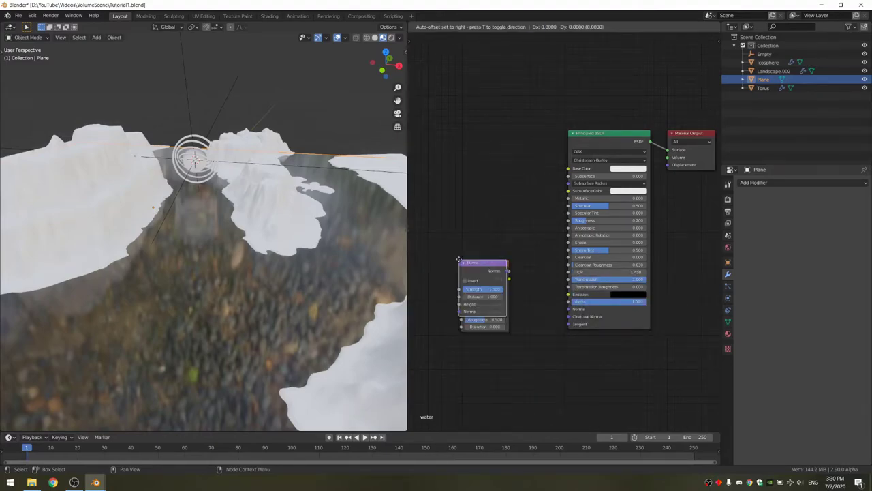
{"action": "left_click", "coordinate": [505, 274]}
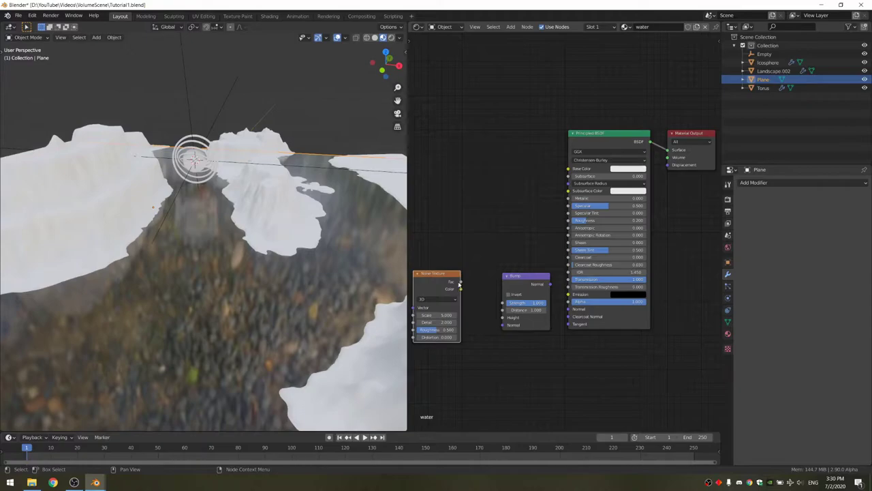
{"action": "left_click_drag", "start_coordinate": [538, 289], "coordinate": [570, 308]}
{"action": "scroll", "coordinate": [570, 308], "scroll_direction": "up", "scroll_amount": 3}
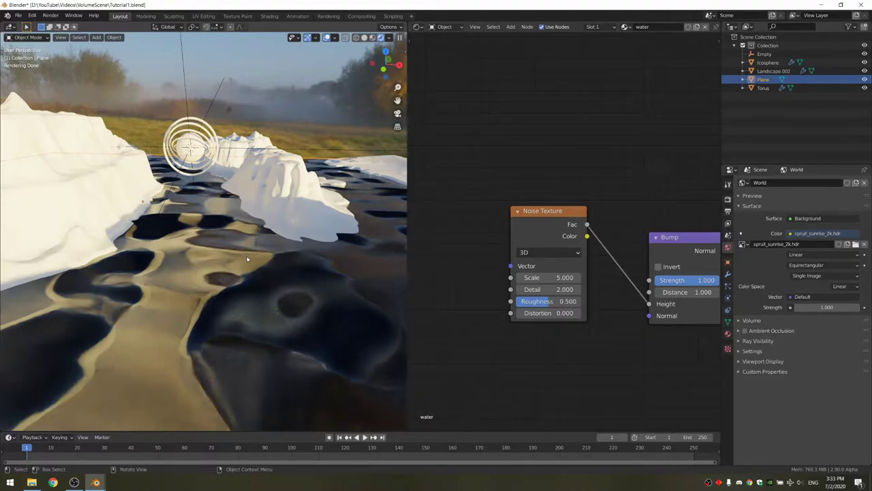
Step: Extrude the water plane's face downward along Z in Edit Mode to give the water depth
{"action": "scroll", "coordinate": [247, 259], "scroll_direction": "down", "scroll_amount": 6}
{"action": "mouse_move", "coordinate": [247, 259]}
{"action": "middle_mouse_down"}
{"action": "mouse_move", "coordinate": [257, 264]}
{"action": "mouse_move", "coordinate": [248, 251]}
{"action": "middle_mouse_up"}
{"action": "key", "text": "Tab"}
{"action": "key", "text": "e"}
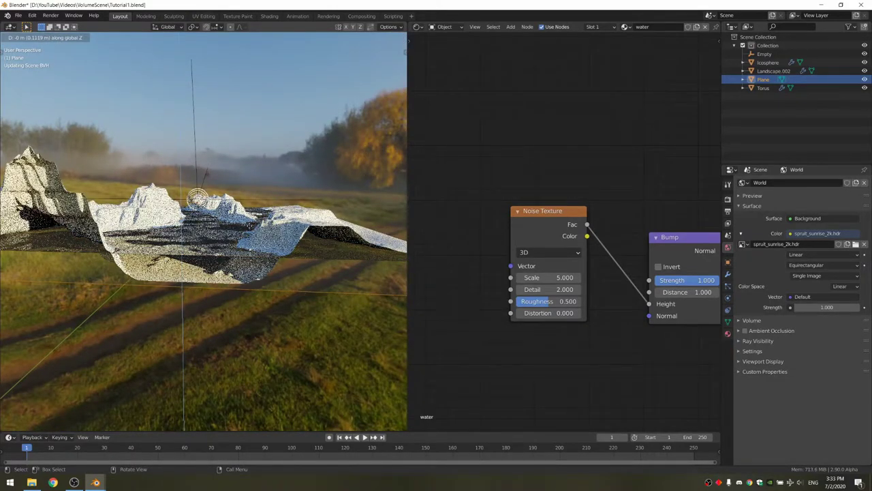
{"action": "left_click", "coordinate": [249, 225]}
{"action": "middle_click_drag", "start_coordinate": [250, 226], "coordinate": [238, 256]}
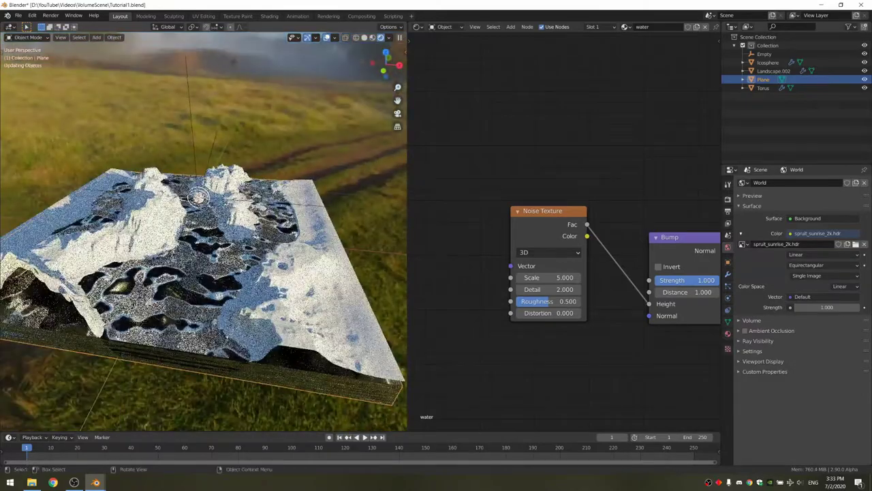
{"action": "key", "text": "Tab"}
Step: Lower the Bump node's strength to 0.113
{"action": "scroll", "coordinate": [205, 232], "scroll_direction": "up", "scroll_amount": 5}
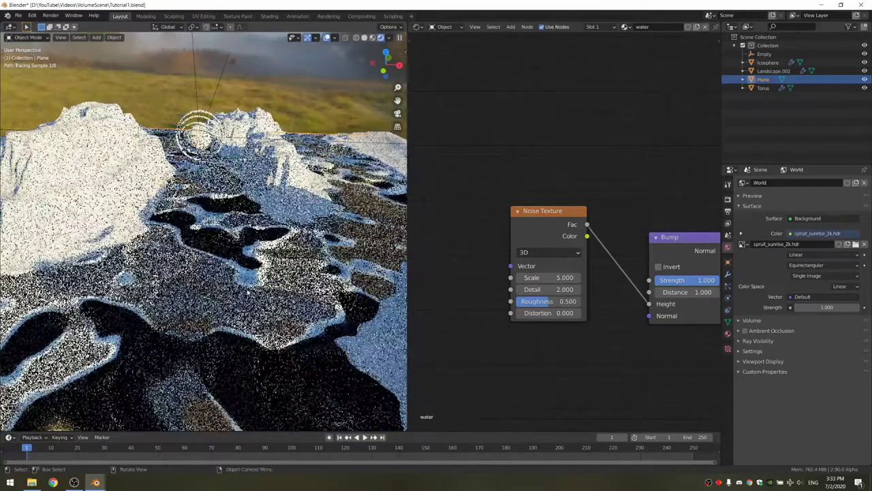
{"action": "middle_click_drag", "start_coordinate": [612, 296], "coordinate": [532, 259]}
{"action": "left_click_drag", "start_coordinate": [622, 244], "coordinate": [567, 243]}
Step: Preview the Noise Texture's output directly on the water and move its node lower in the graph
{"action": "left_click", "coordinate": [472, 192], "text": "ctrl+shift"}
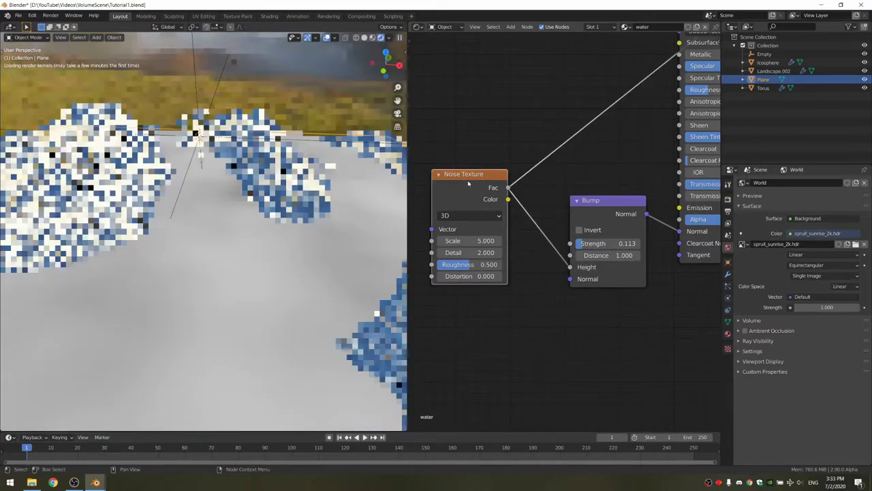
{"action": "left_click_drag", "start_coordinate": [472, 192], "coordinate": [473, 234]}
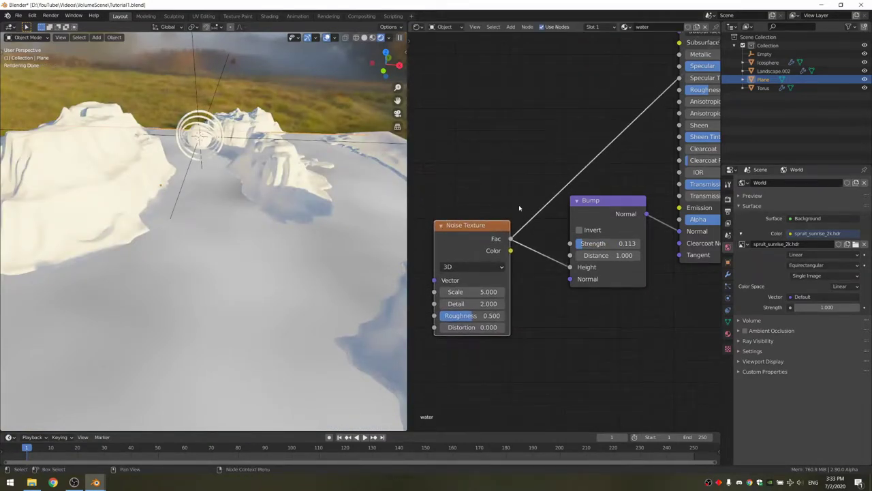
{"action": "scroll", "coordinate": [521, 209], "scroll_direction": "down", "scroll_amount": 7}
{"action": "scroll", "coordinate": [280, 261], "scroll_direction": "down", "scroll_amount": 2}
Step: Set the Noise Texture's scale to 12 and restore the Principled BSDF as the material's surface
{"action": "left_click_drag", "start_coordinate": [511, 266], "coordinate": [555, 266]}
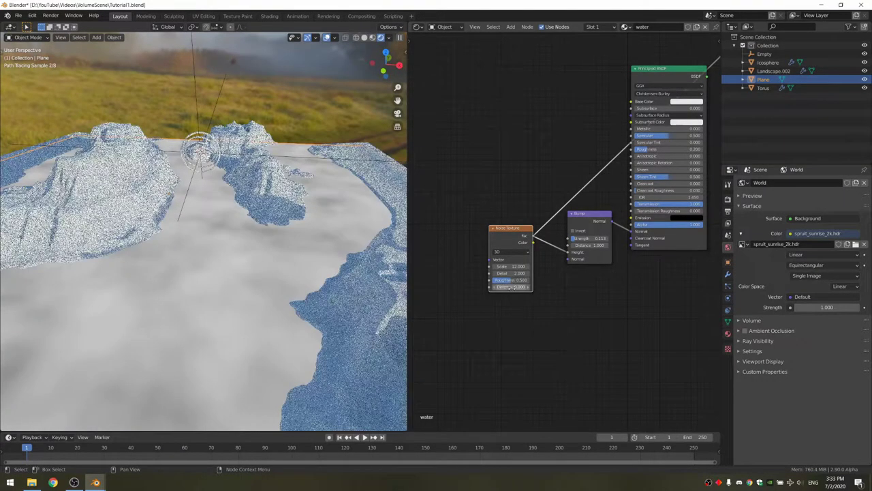
{"action": "scroll", "coordinate": [509, 287], "scroll_direction": "up", "scroll_amount": 3}
{"action": "key", "text": "Home"}
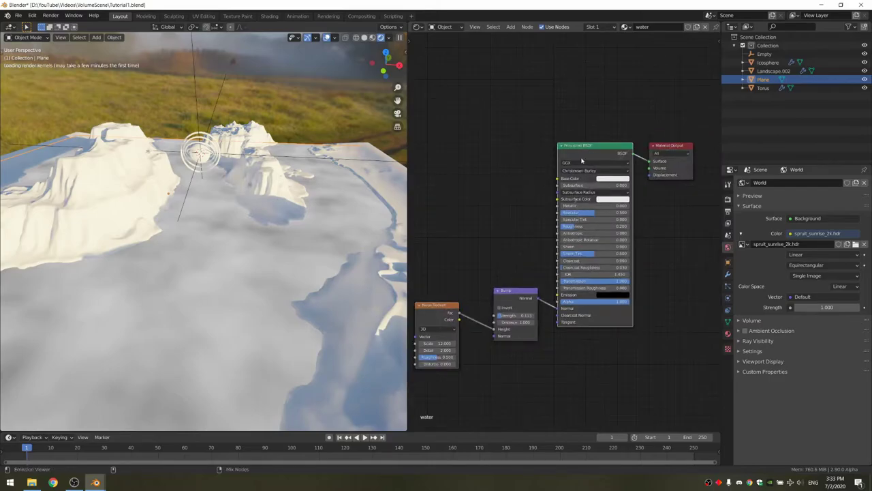
Step: Set the water material's roughness to 0.06
{"action": "scroll", "coordinate": [300, 276], "scroll_direction": "up", "scroll_amount": 6}
{"action": "left_click_drag", "start_coordinate": [578, 226], "coordinate": [565, 226]}
{"action": "left_click", "coordinate": [565, 226]}
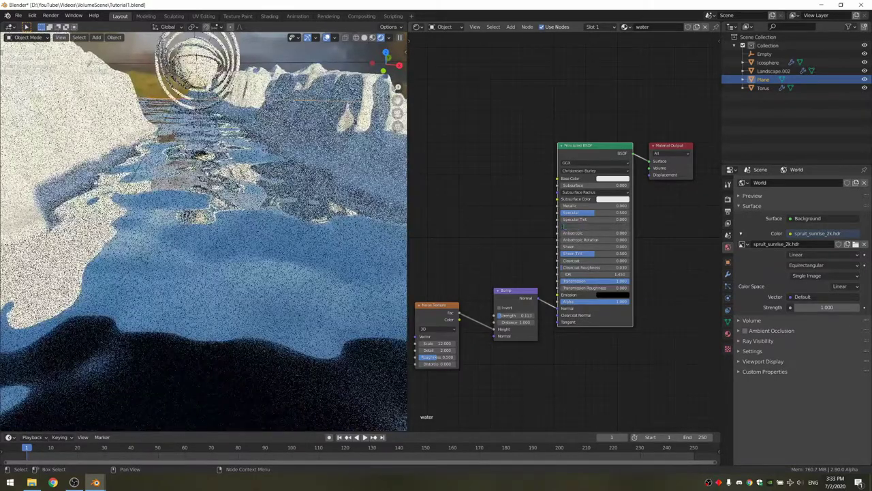
{"action": "type", "text": "0.06"}
{"action": "key", "text": "Return"}
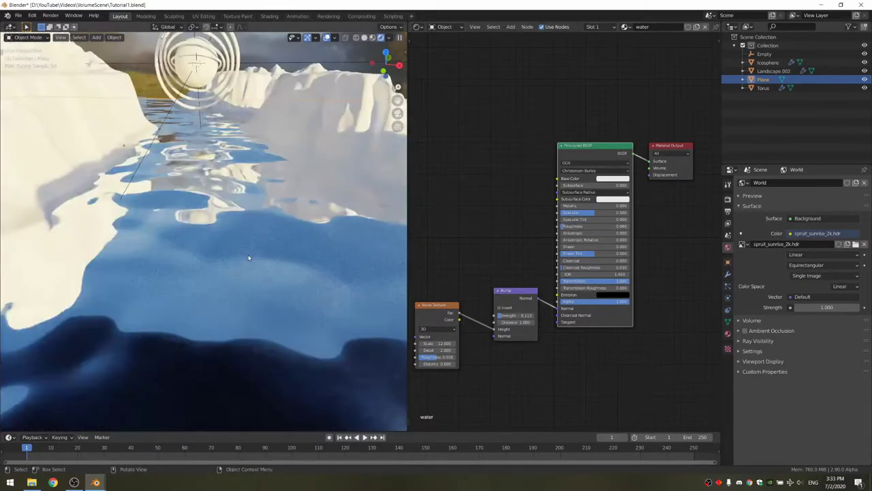
Step: Set the Bump node's strength to 0.07 in the water material
{"action": "scroll", "coordinate": [249, 258], "scroll_direction": "down", "scroll_amount": 4}
{"action": "middle_click_drag", "start_coordinate": [249, 259], "coordinate": [252, 297], "text": "shift"}
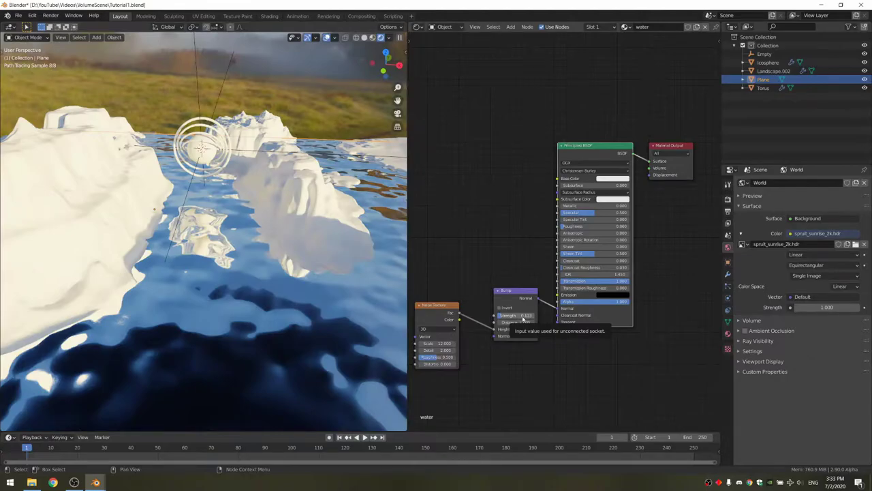
{"action": "left_click_drag", "start_coordinate": [515, 316], "coordinate": [514, 316]}
{"action": "left_click", "coordinate": [514, 315]}
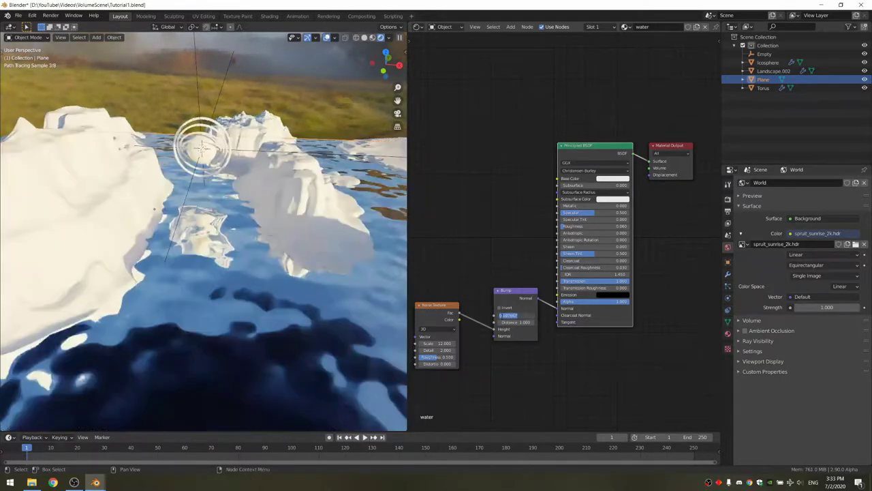
{"action": "type", "text": "0.07"}
{"action": "key", "text": "Return"}
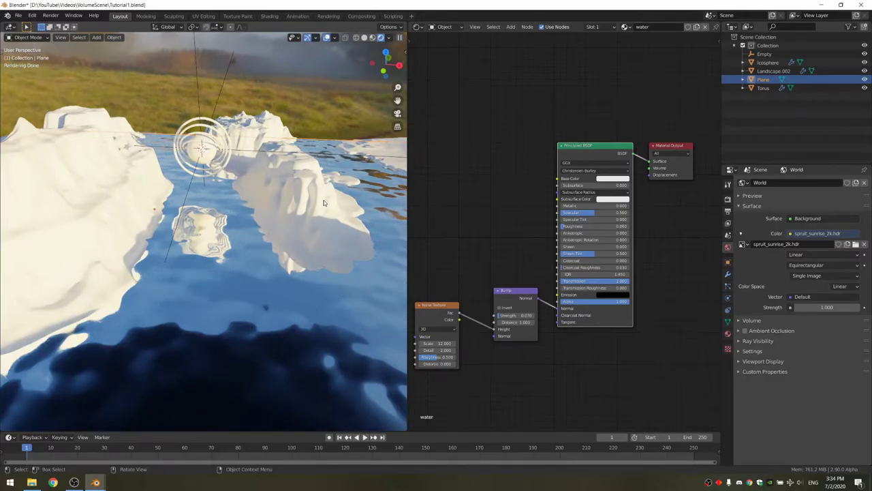
Step: Select the canyon landscape and give it a new material named Canyons
{"action": "left_click", "coordinate": [324, 202]}
{"action": "middle_click_drag", "start_coordinate": [322, 215], "coordinate": [316, 246], "text": "shift"}
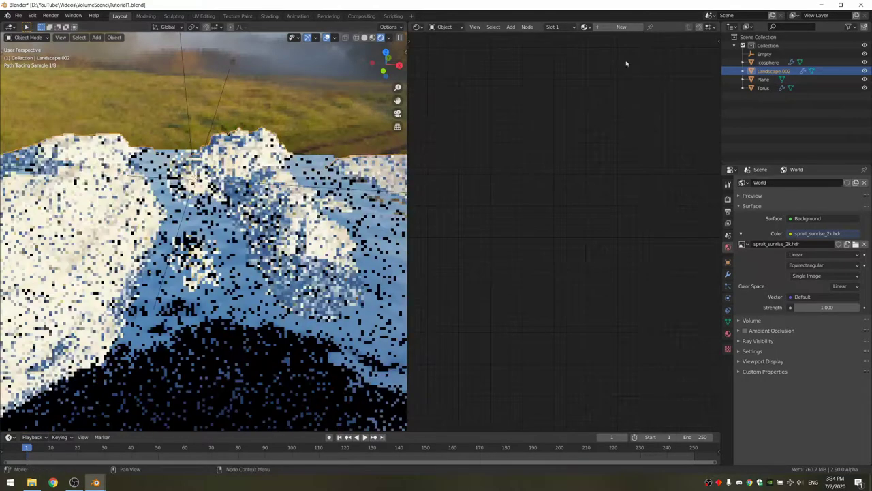
{"action": "left_click", "coordinate": [622, 27]}
{"action": "type", "text": "Canyon"}
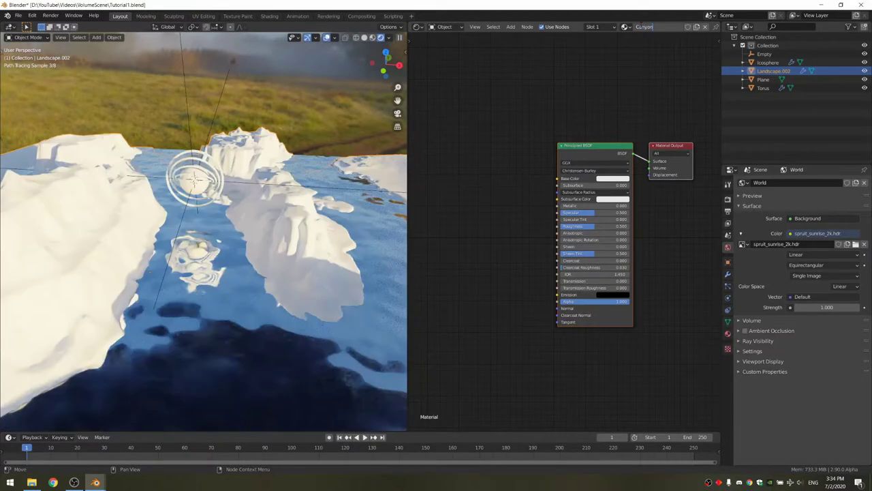
{"action": "type", "text": "s"}
{"action": "key", "text": "Return"}
Step: Add a Texture Coordinate node before the Principled BSDF in the Canyons material
{"action": "middle_click_drag", "start_coordinate": [445, 218], "coordinate": [506, 240]}
{"action": "key", "text": "shift+a"}
{"action": "left_click", "coordinate": [506, 239]}
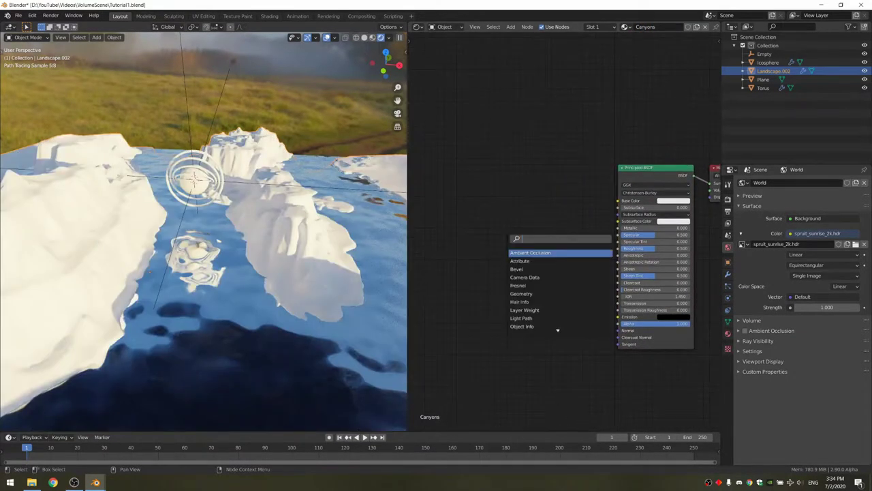
{"action": "key", "text": "Return"}
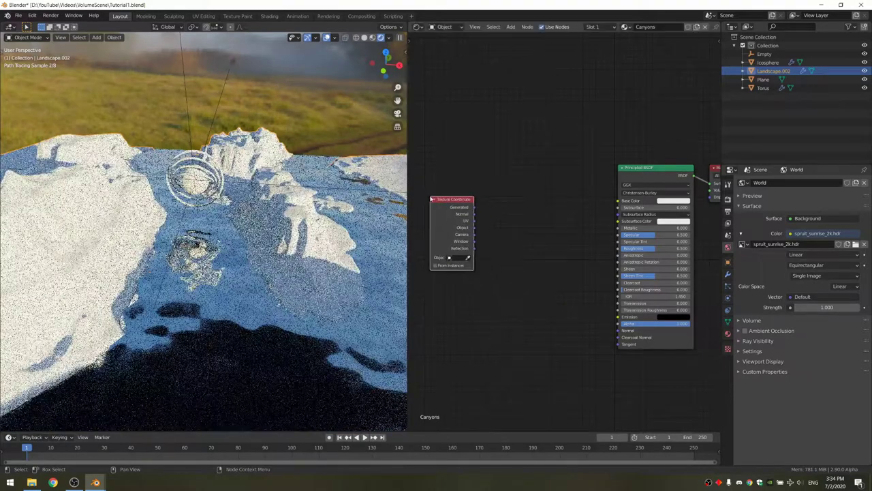
{"action": "left_click", "coordinate": [430, 197]}
Step: Add a Separate XYZ node beside the Texture Coordinate node and feed its Vector from the Object output
{"action": "middle_click_drag", "start_coordinate": [498, 209], "coordinate": [557, 220]}
{"action": "left_click_drag", "start_coordinate": [501, 249], "coordinate": [475, 250]}
{"action": "key", "text": "shift+a"}
{"action": "left_click", "coordinate": [475, 249]}
{"action": "type", "text": "sep"}
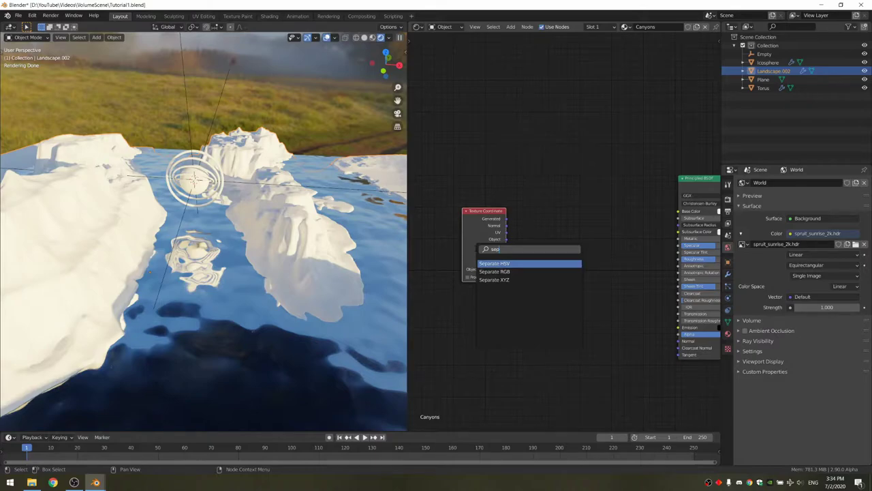
{"action": "left_click", "coordinate": [495, 279]}
{"action": "left_click", "coordinate": [505, 242]}
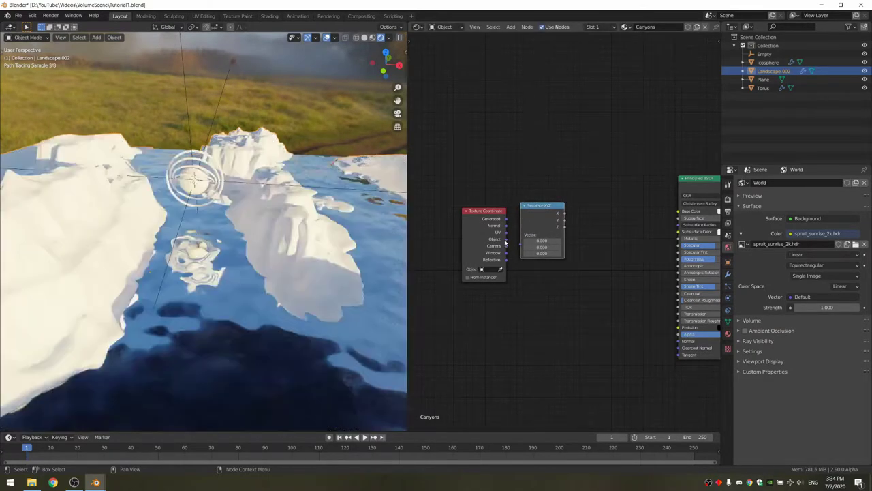
{"action": "left_click_drag", "start_coordinate": [506, 240], "coordinate": [467, 232]}
{"action": "left_click_drag", "start_coordinate": [539, 219], "coordinate": [512, 226]}
Step: Preview the Separate XYZ node's X and Y outputs in turn on the landscape
{"action": "scroll", "coordinate": [235, 237], "scroll_direction": "down", "scroll_amount": 7}
{"action": "middle_click_drag", "start_coordinate": [235, 239], "coordinate": [182, 240]}
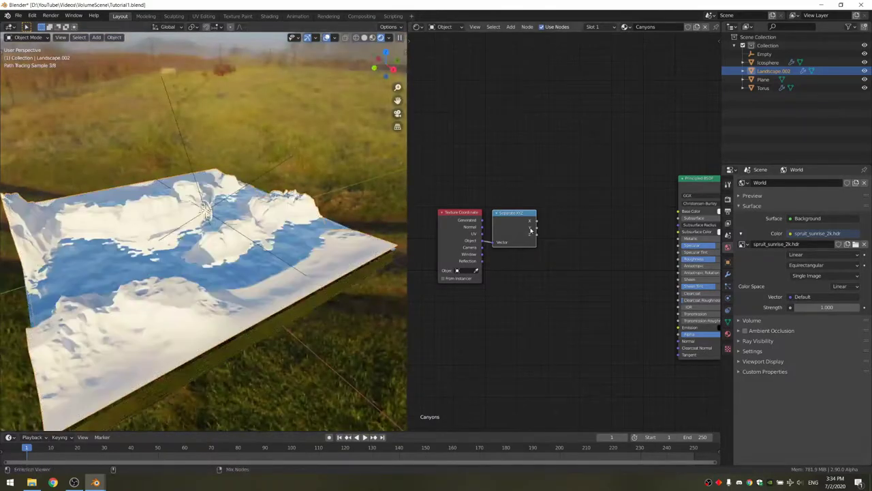
{"action": "left_click", "coordinate": [528, 230], "text": "ctrl+shift"}
{"action": "middle_click_drag", "start_coordinate": [145, 287], "coordinate": [100, 268]}
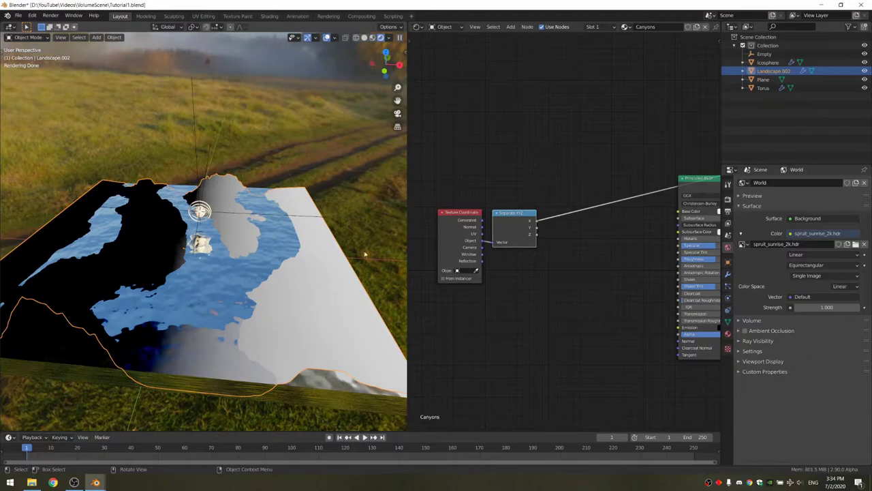
{"action": "left_click", "coordinate": [520, 228], "text": "ctrl+shift"}
{"action": "middle_click_drag", "start_coordinate": [280, 352], "coordinate": [269, 355]}
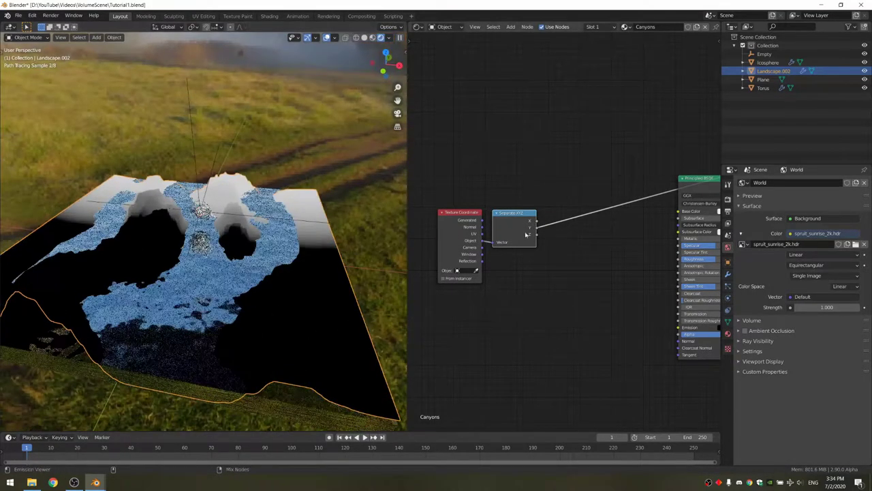
Step: Preview the Separate XYZ node's Z output on the landscape and insert a ColorRamp after it
{"action": "left_click", "coordinate": [524, 233], "text": "ctrl+shift"}
{"action": "middle_click_drag", "start_coordinate": [224, 320], "coordinate": [231, 271]}
{"action": "key", "text": "shift+a"}
{"action": "left_click", "coordinate": [561, 234]}
{"action": "type", "text": "colo"}
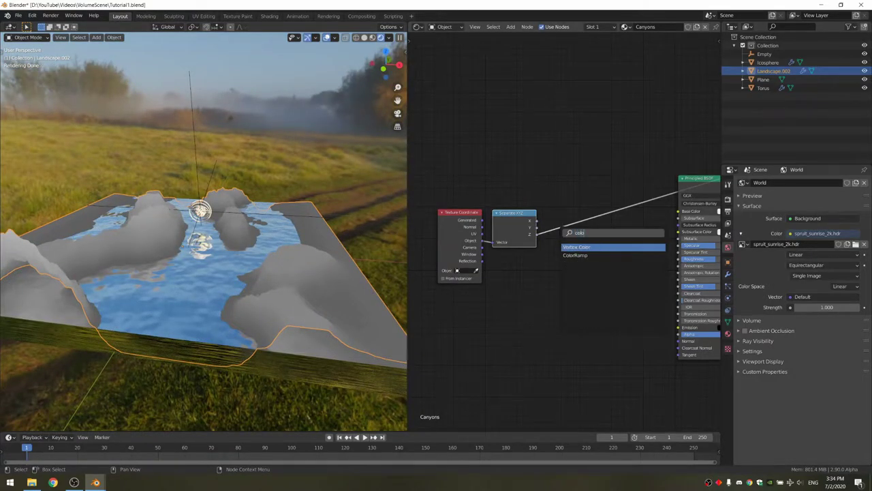
{"action": "key", "text": "Down"}
{"action": "key", "text": "Return"}
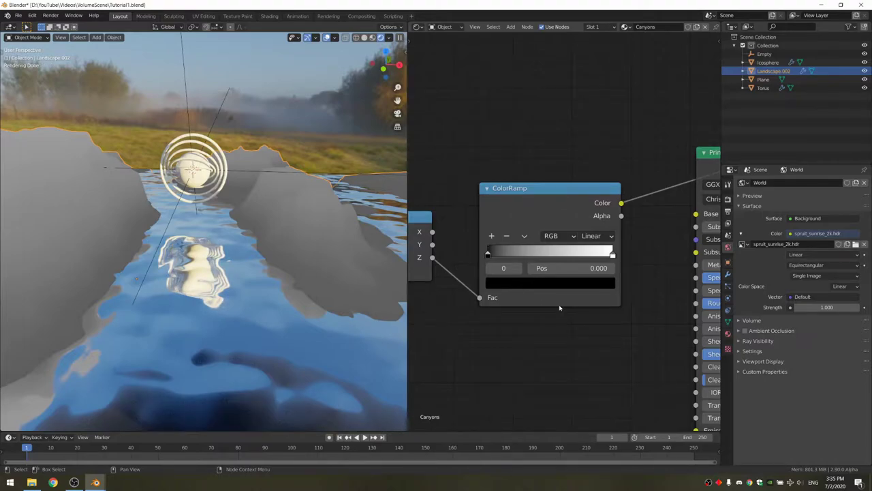
Step: Colour the ColorRamp's first stop dark reddish brown and add a golden tan middle stop with H 0.110, S 0.584, V 0.715
{"action": "left_click", "coordinate": [554, 290]}
{"action": "left_click", "coordinate": [532, 179]}
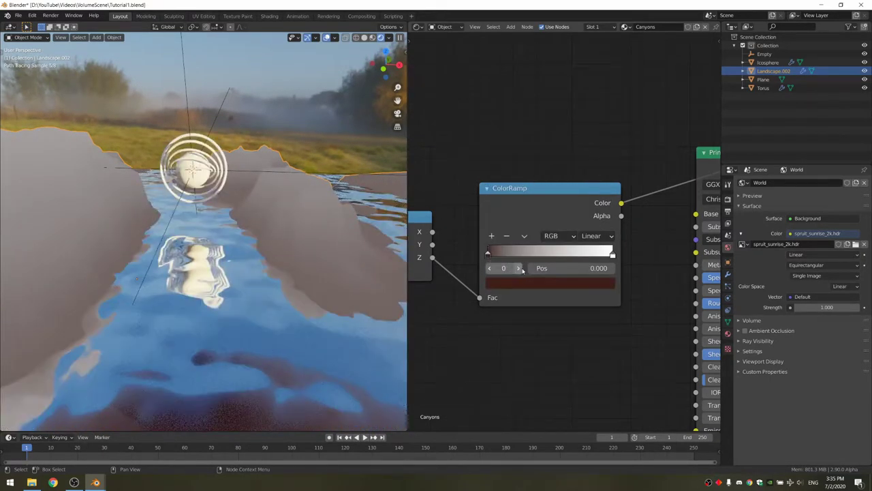
{"action": "left_click", "coordinate": [492, 236]}
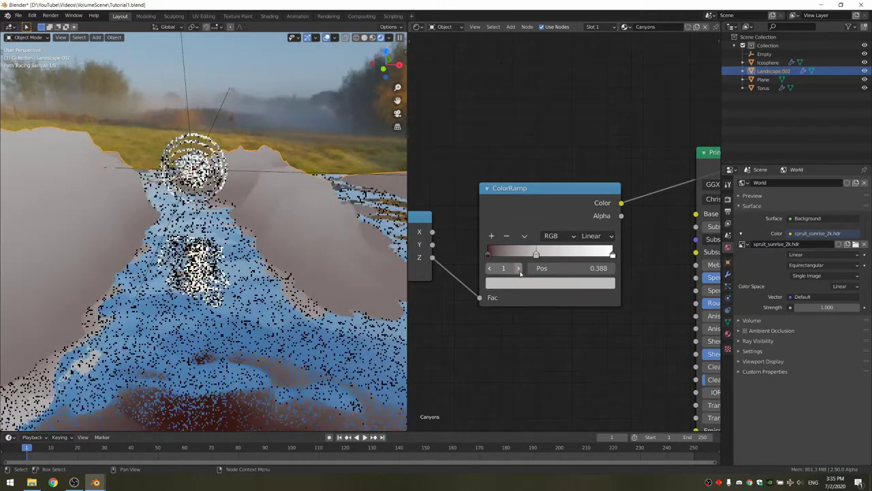
{"action": "left_click", "coordinate": [551, 283]}
{"action": "left_click", "coordinate": [588, 149]}
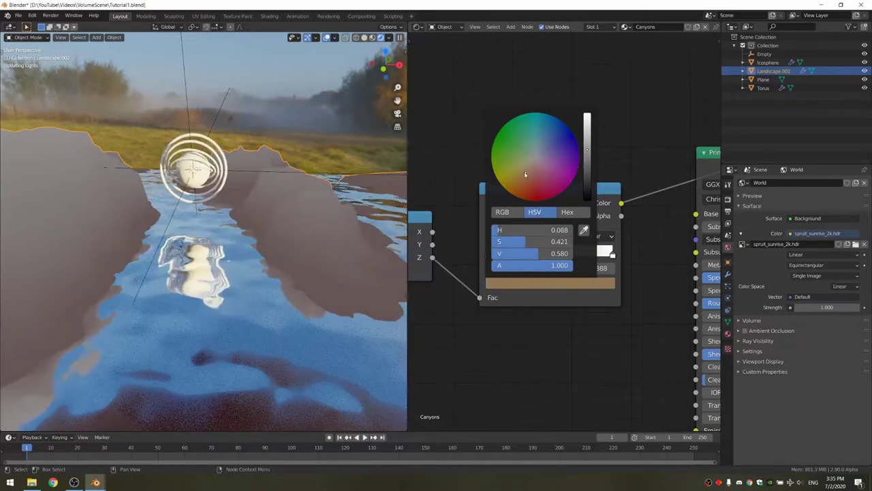
{"action": "left_click", "coordinate": [525, 173]}
{"action": "left_click", "coordinate": [522, 173]}
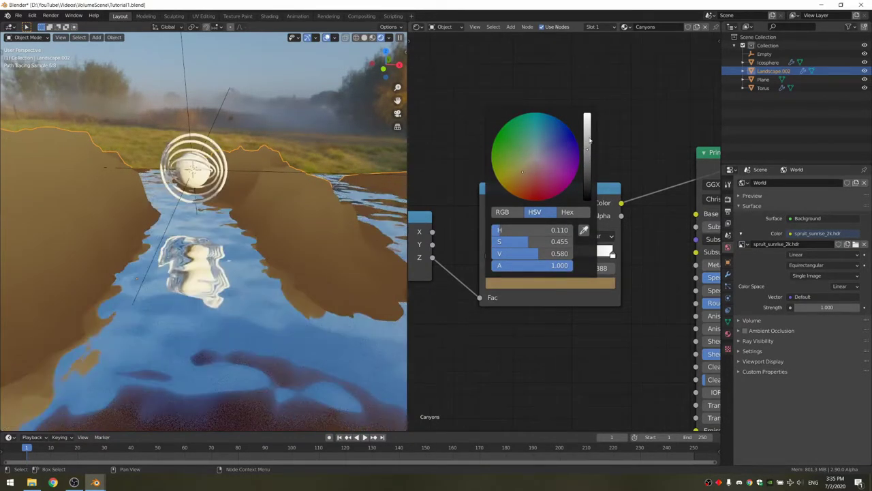
{"action": "left_click", "coordinate": [514, 283]}
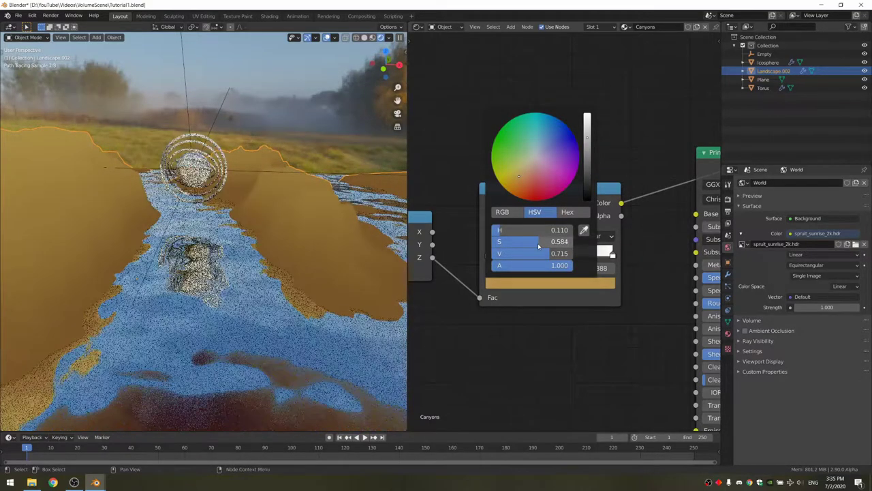
Step: Colour the ColorRamp's last stop muted red and gather all three stops near the ramp's start, the first at 0.083
{"action": "left_click", "coordinate": [552, 282]}
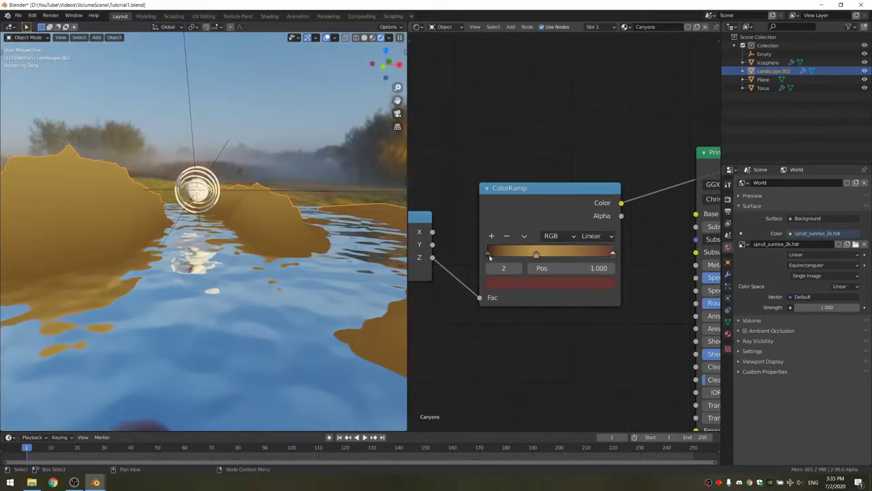
{"action": "left_click_drag", "start_coordinate": [490, 258], "coordinate": [507, 256]}
{"action": "left_click_drag", "start_coordinate": [612, 255], "coordinate": [524, 255]}
{"action": "left_click_drag", "start_coordinate": [492, 255], "coordinate": [512, 255]}
{"action": "left_click", "coordinate": [498, 255]}
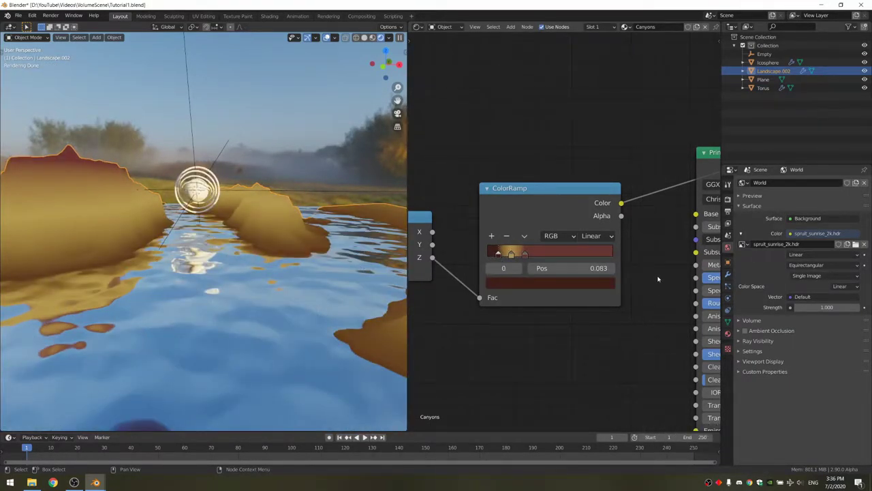
Step: Connect the ColorRamp's Color to the Principled BSDF's Base Color and restore that shader as the material's surface
{"action": "middle_click_drag", "start_coordinate": [655, 281], "coordinate": [571, 304]}
{"action": "left_click_drag", "start_coordinate": [537, 227], "coordinate": [611, 238]}
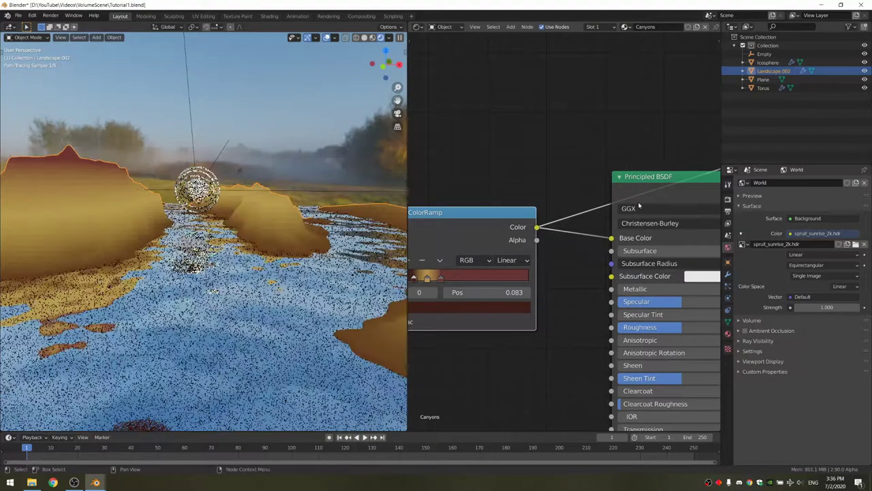
{"action": "middle_click_drag", "start_coordinate": [247, 282], "coordinate": [245, 289]}
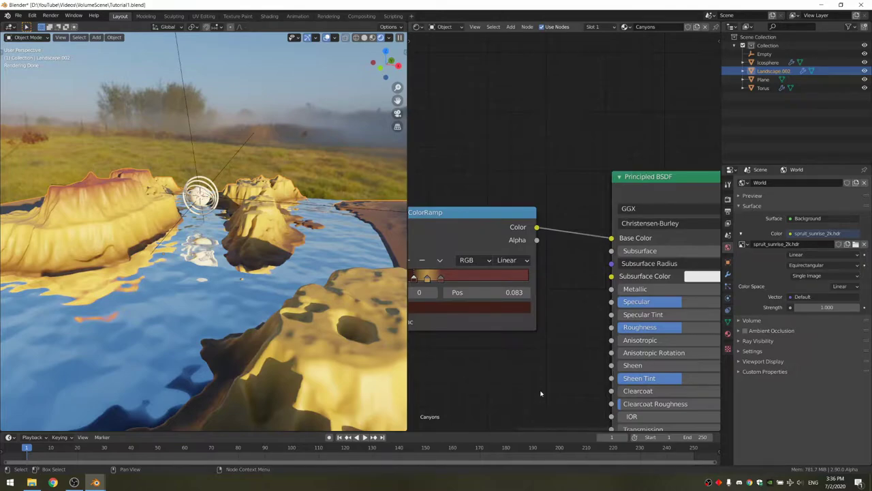
Step: Add a Noise Texture node below the ColorRamp
{"action": "middle_click_drag", "start_coordinate": [533, 398], "coordinate": [627, 241]}
{"action": "scroll", "coordinate": [579, 235], "scroll_direction": "down", "scroll_amount": 4}
{"action": "key", "text": "shift+a"}
{"action": "left_click", "coordinate": [541, 286]}
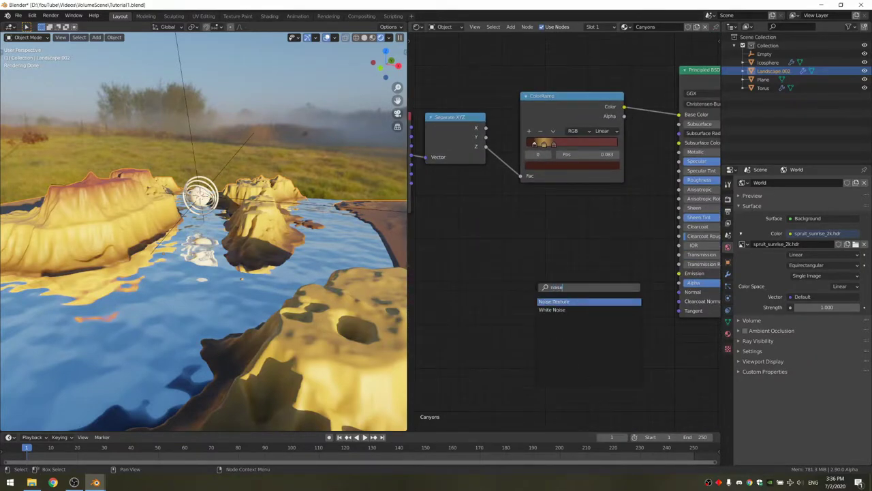
{"action": "key", "text": "Return"}
{"action": "left_click", "coordinate": [536, 265]}
Step: Add a Bump node between the Noise Texture and the Principled BSDF, linking Fac to Height and Normal to Normal
{"action": "key", "text": "shift+a"}
{"action": "left_click", "coordinate": [537, 265]}
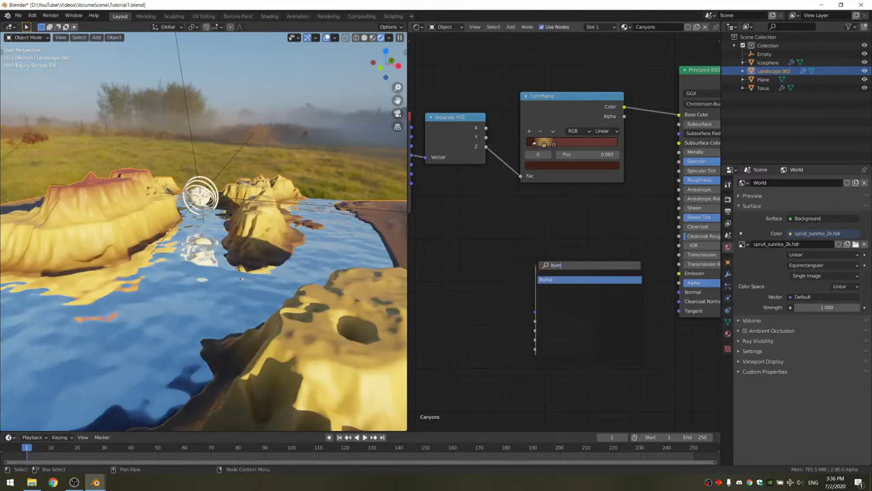
{"action": "type", "text": "bump"}
{"action": "key", "text": "Return"}
{"action": "left_click", "coordinate": [661, 288]}
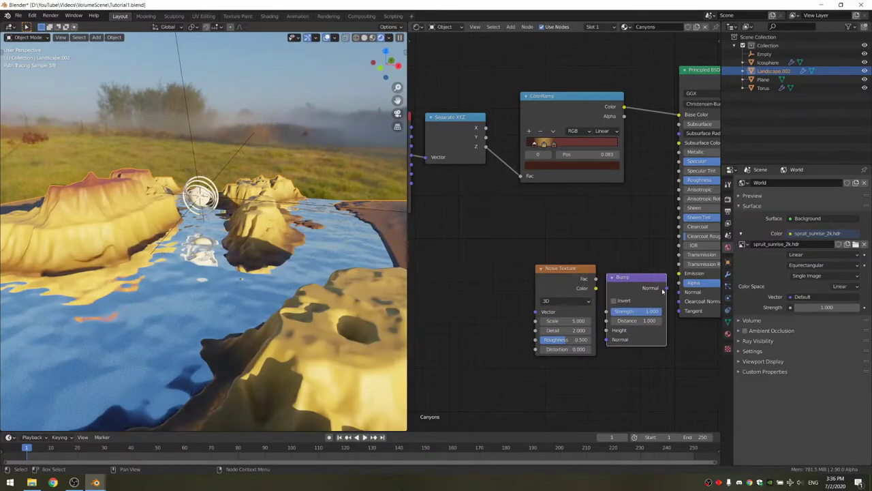
{"action": "left_click_drag", "start_coordinate": [596, 279], "coordinate": [599, 305]}
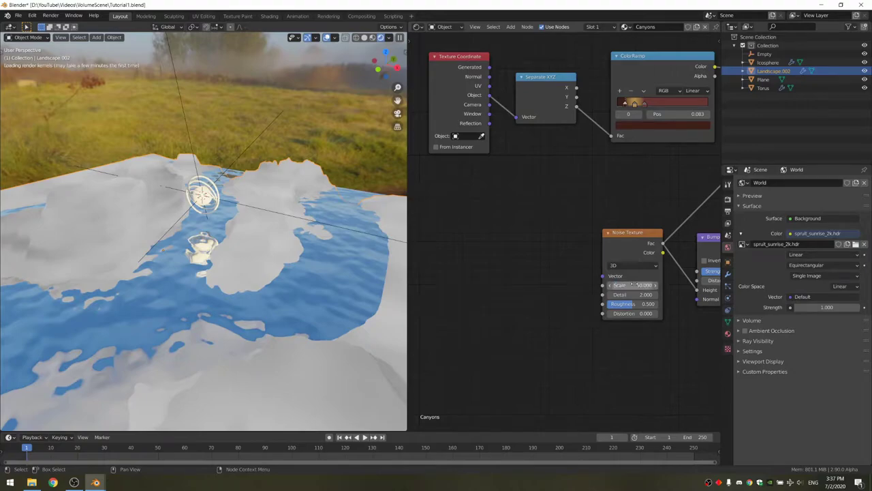
Step: Try driving the Noise Texture's Vector from a second Texture Coordinate node's Object output, and delete that extra node
{"action": "middle_click_drag", "start_coordinate": [319, 284], "coordinate": [320, 274]}
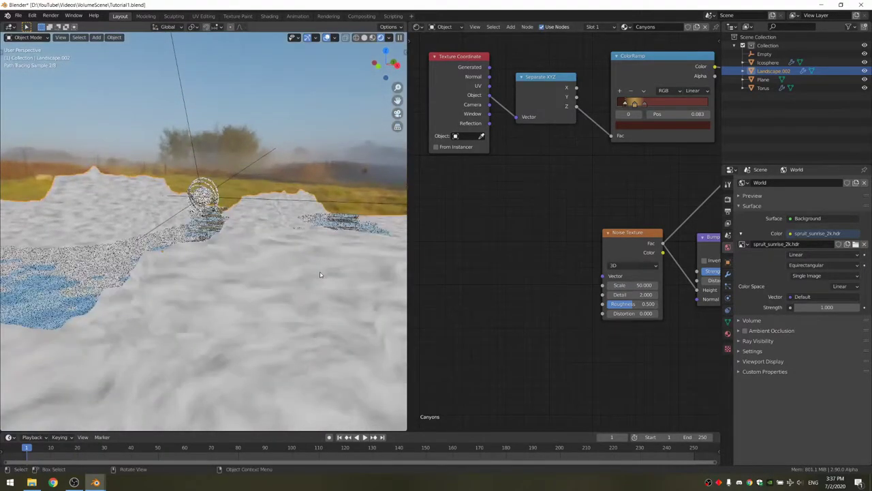
{"action": "key", "text": "shift+a"}
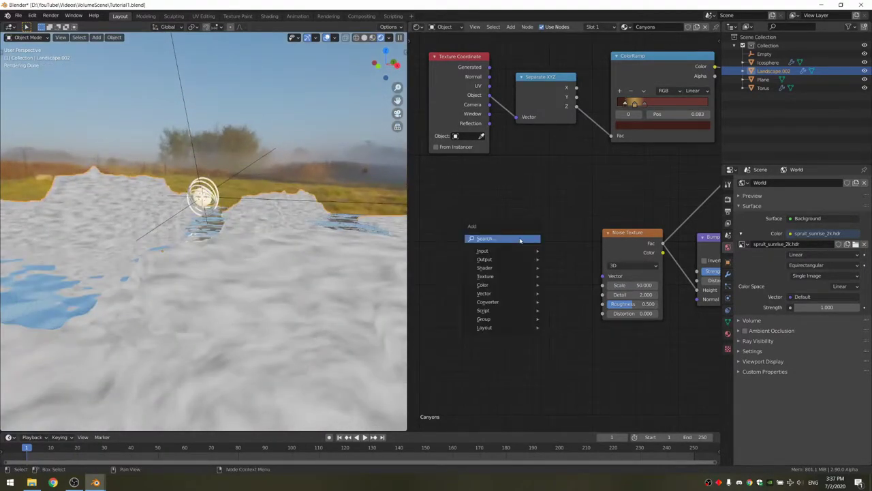
{"action": "type", "text": "te"}
{"action": "key", "text": "Return"}
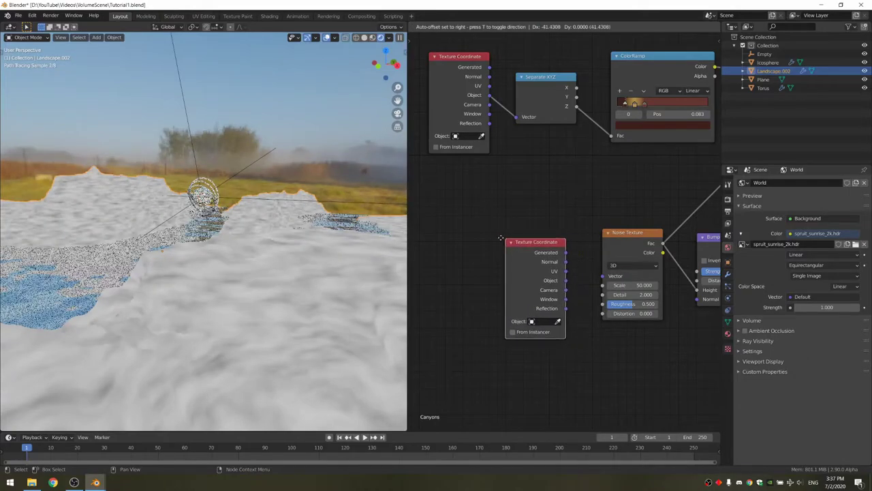
{"action": "left_click", "coordinate": [538, 268]}
{"action": "left_click_drag", "start_coordinate": [599, 275], "coordinate": [603, 275]}
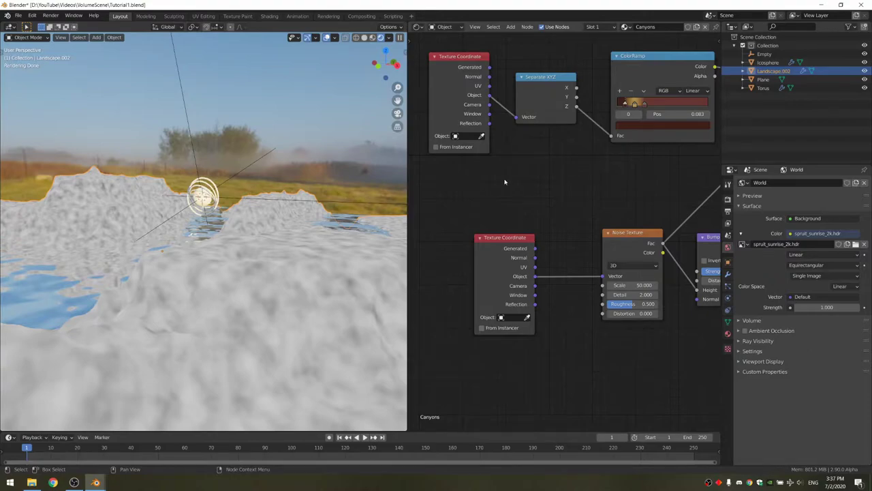
{"action": "left_click_drag", "start_coordinate": [488, 203], "coordinate": [525, 295]}
{"action": "key", "text": "x"}
Step: Connect the original Texture Coordinate's Object output to the Noise Texture's Vector and set its scale to 75 and detail to 16
{"action": "left_click_drag", "start_coordinate": [486, 96], "coordinate": [480, 116]}
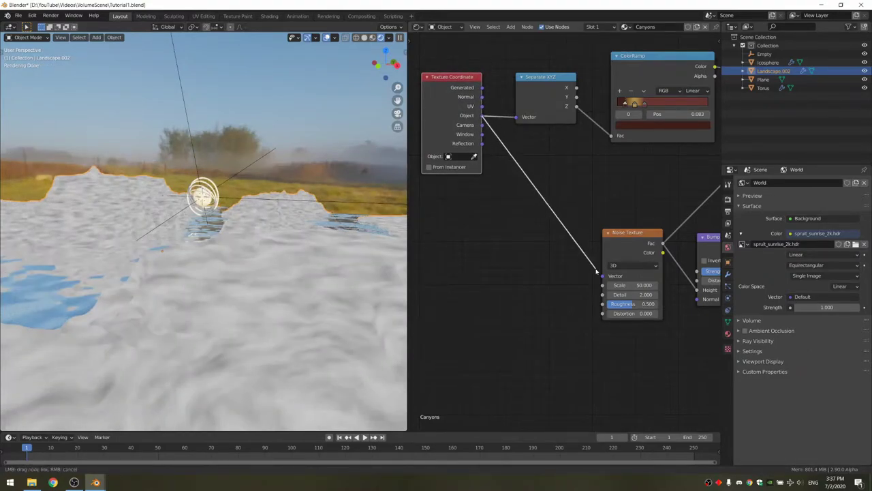
{"action": "left_click_drag", "start_coordinate": [603, 276], "coordinate": [603, 276]}
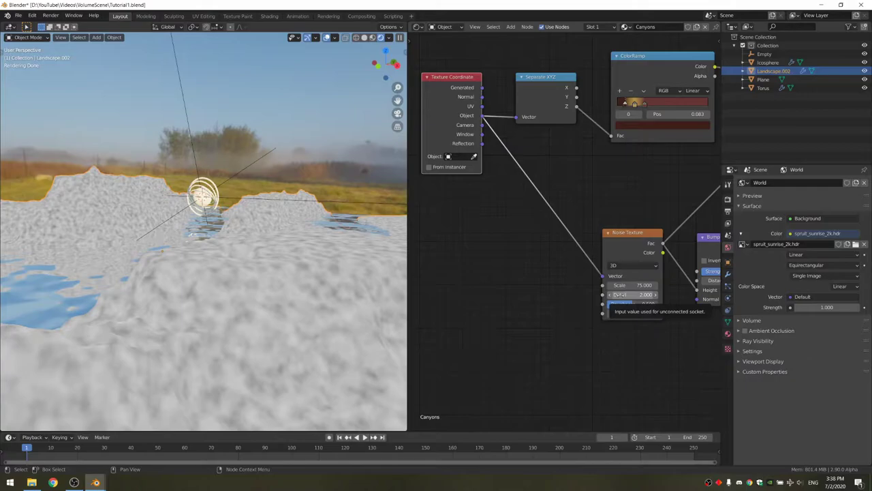
{"action": "left_click_drag", "start_coordinate": [619, 294], "coordinate": [668, 294]}
Step: Restore the Principled BSDF as the Canyons material's surface and inspect the bumpy canyon walls up close
{"action": "middle_click_drag", "start_coordinate": [689, 254], "coordinate": [575, 257]}
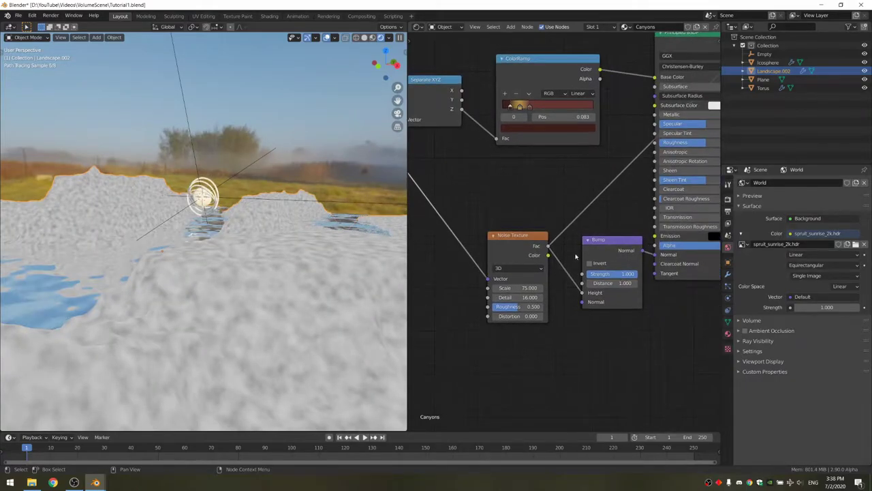
{"action": "middle_click_drag", "start_coordinate": [612, 207], "coordinate": [530, 323]}
{"action": "scroll", "coordinate": [559, 259], "scroll_direction": "down", "scroll_amount": 2}
{"action": "left_click", "coordinate": [611, 169], "text": "ctrl+shift"}
{"action": "middle_click_drag", "start_coordinate": [202, 261], "coordinate": [297, 287]}
{"action": "scroll", "coordinate": [272, 262], "scroll_direction": "up", "scroll_amount": 2}
{"action": "scroll", "coordinate": [334, 269], "scroll_direction": "up", "scroll_amount": 5}
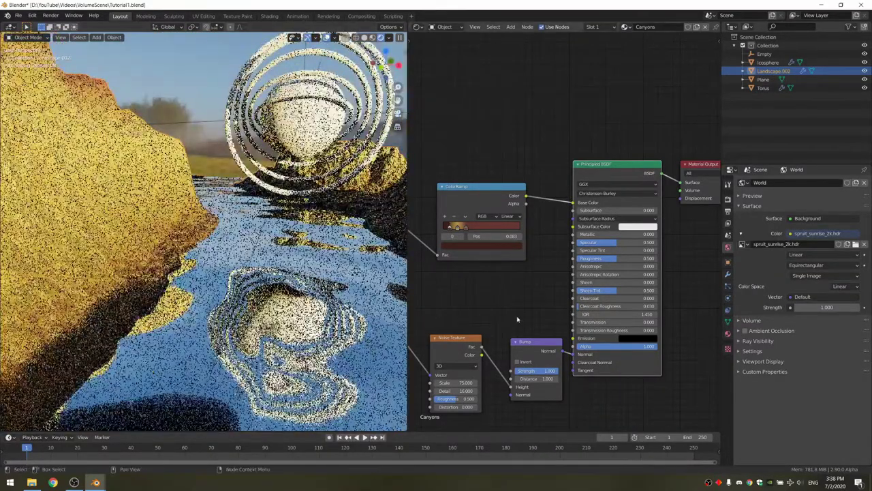
Step: Set the Bump strength to 0.4 and the Canyons Principled BSDF's specular to 0.104 and roughness to 0.638
{"action": "type", "text": "0.4"}
{"action": "key", "text": "Return"}
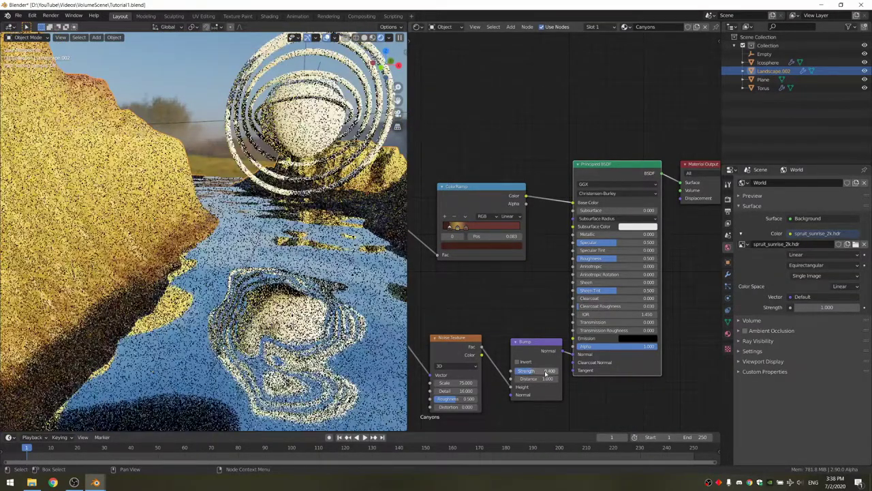
{"action": "middle_click_drag", "start_coordinate": [321, 269], "coordinate": [354, 268]}
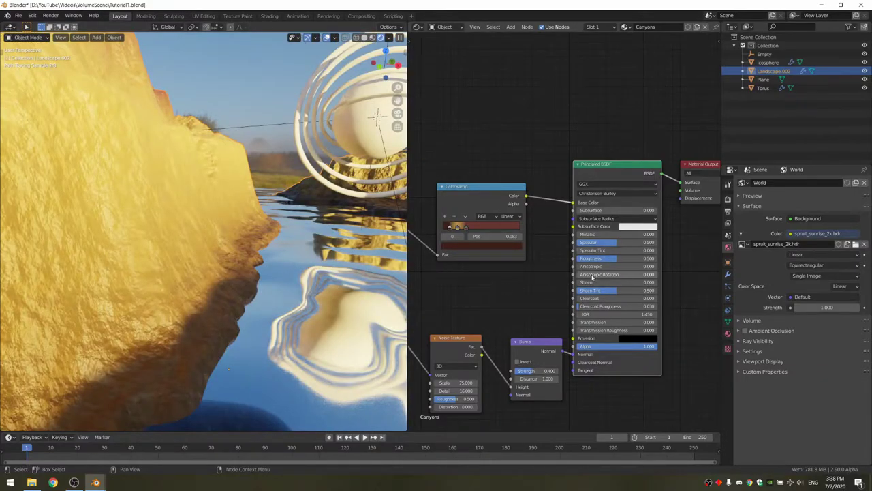
{"action": "mouse_move", "coordinate": [586, 259]}
{"action": "left_mouse_down"}
{"action": "mouse_move", "coordinate": [625, 259]}
{"action": "mouse_move", "coordinate": [586, 244]}
{"action": "left_mouse_up"}
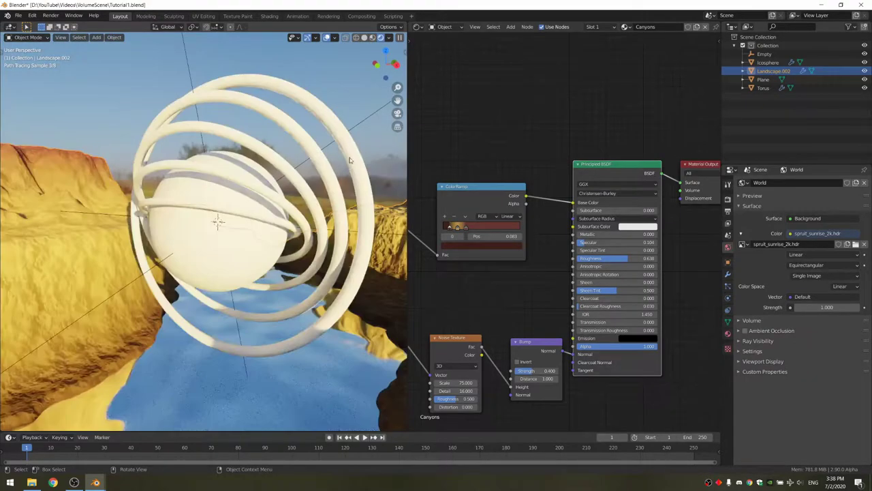
Step: Give the torus a new material named "rings"
{"action": "left_click", "coordinate": [763, 88]}
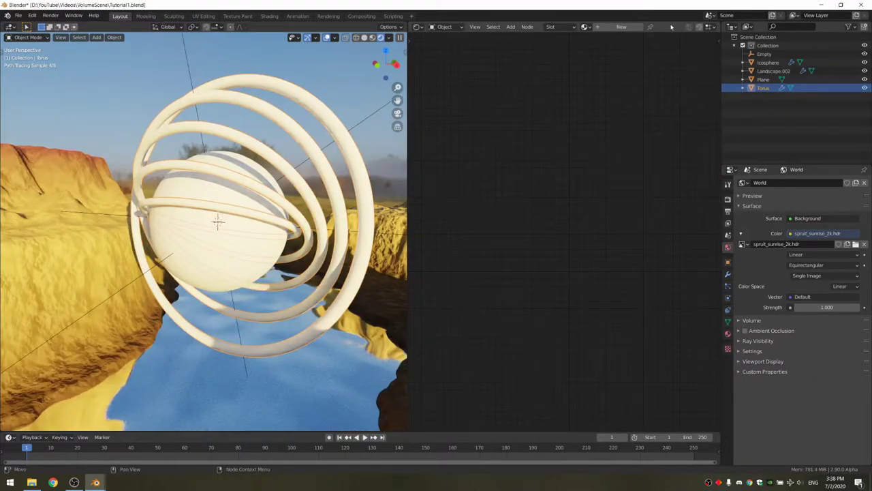
{"action": "left_click", "coordinate": [622, 27]}
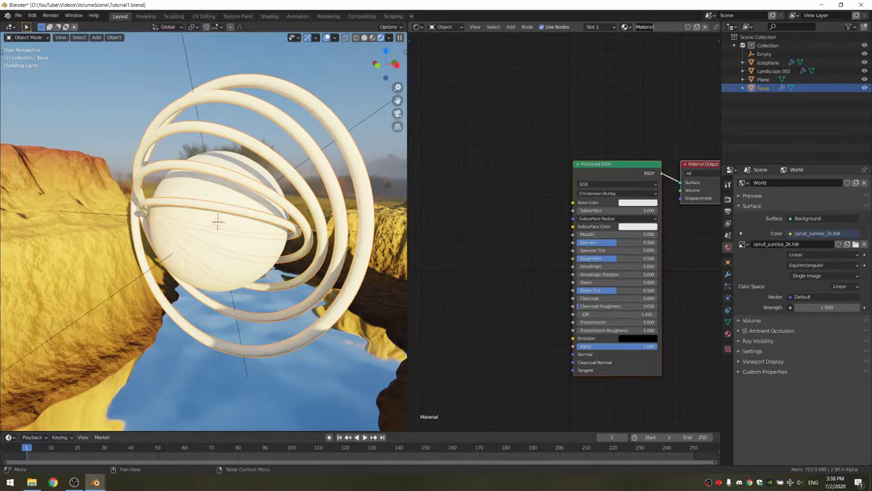
{"action": "double_click", "coordinate": [647, 27]}
{"action": "type", "text": "rings"}
{"action": "key", "text": "Return"}
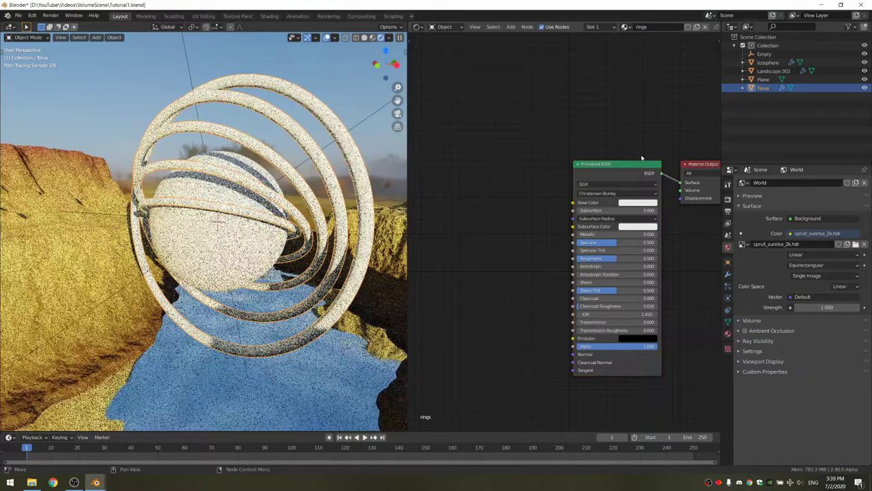
Step: Set the rings material's base color to light blue and its roughness to 0.3
{"action": "scroll", "coordinate": [641, 158], "scroll_direction": "up", "scroll_amount": 1}
{"action": "middle_click_drag", "start_coordinate": [641, 158], "coordinate": [603, 134]}
{"action": "left_click", "coordinate": [602, 183]}
{"action": "left_click_drag", "start_coordinate": [614, 85], "coordinate": [617, 82]}
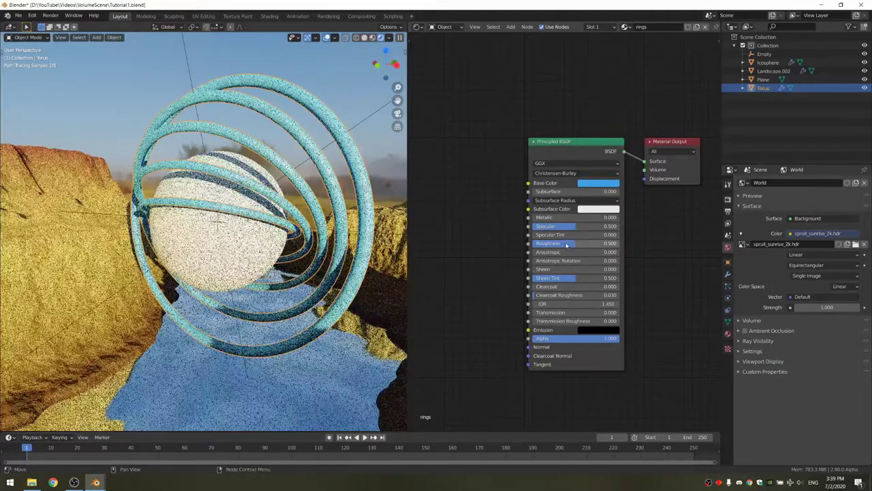
{"action": "type", "text": "0.3"}
{"action": "key", "text": "Return"}
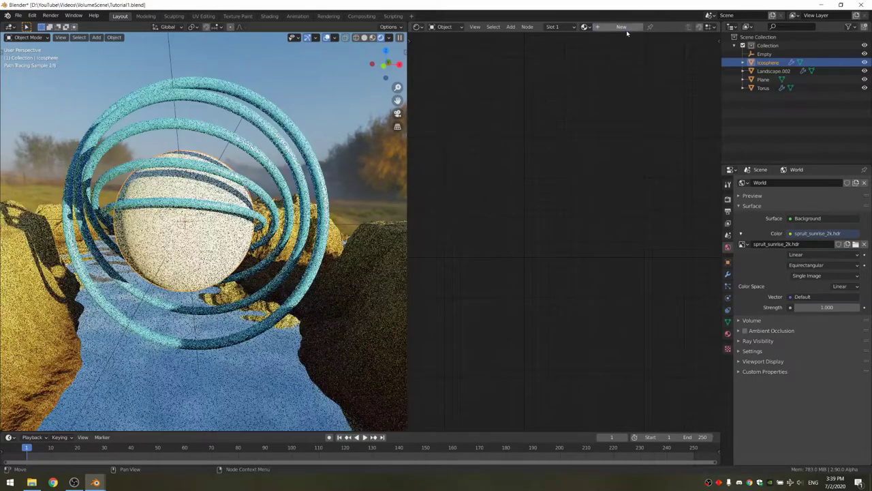
Step: Create a new material named "inside" on the icosphere
{"action": "left_click", "coordinate": [621, 27]}
{"action": "left_click", "coordinate": [655, 26]}
{"action": "type", "text": "inside"}
{"action": "key", "text": "Return"}
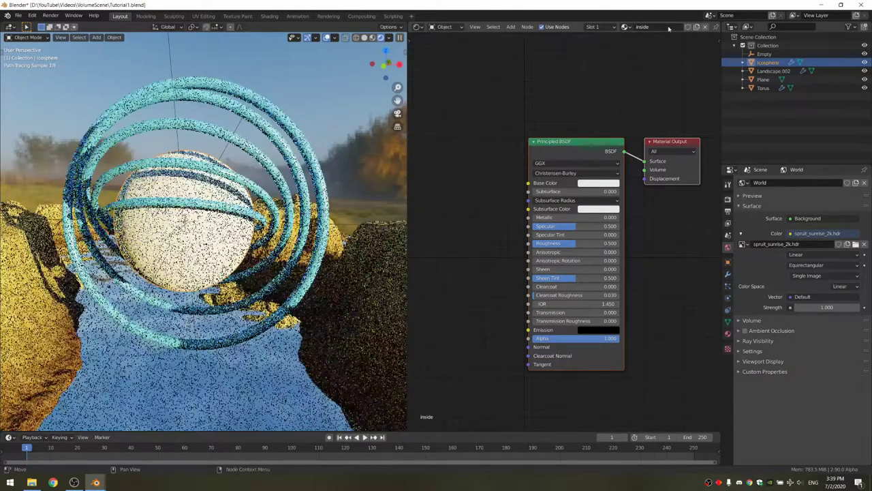
Step: Add an Emission node above the Principled BSDF in the inside material
{"action": "key", "text": "shift+a"}
{"action": "left_click", "coordinate": [497, 176]}
{"action": "type", "text": "emis"}
{"action": "key", "text": "Return"}
{"action": "left_click", "coordinate": [534, 83]}
{"action": "scroll", "coordinate": [534, 83], "scroll_direction": "down", "scroll_amount": 3}
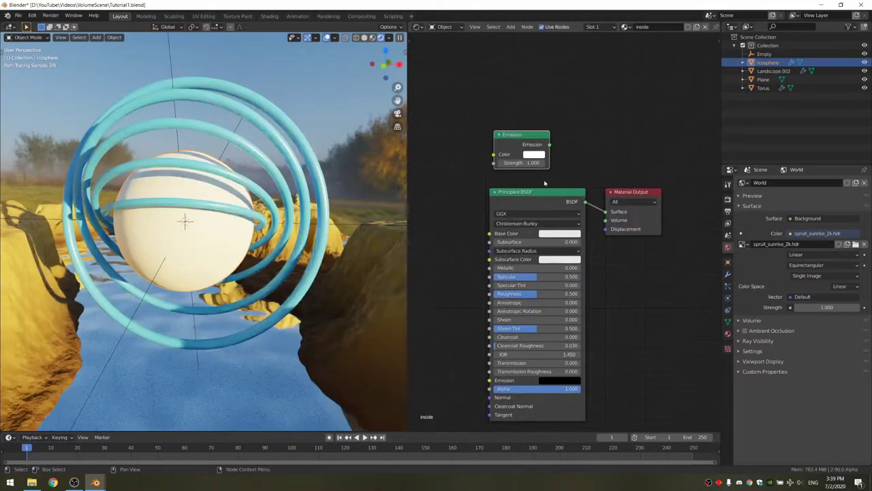
Step: Add a Mix Shader combining Emission and the Principled BSDF into the Material Output, and space out the nodes
{"action": "key", "text": "shift+a"}
{"action": "left_click", "coordinate": [569, 181]}
{"action": "type", "text": "mix"}
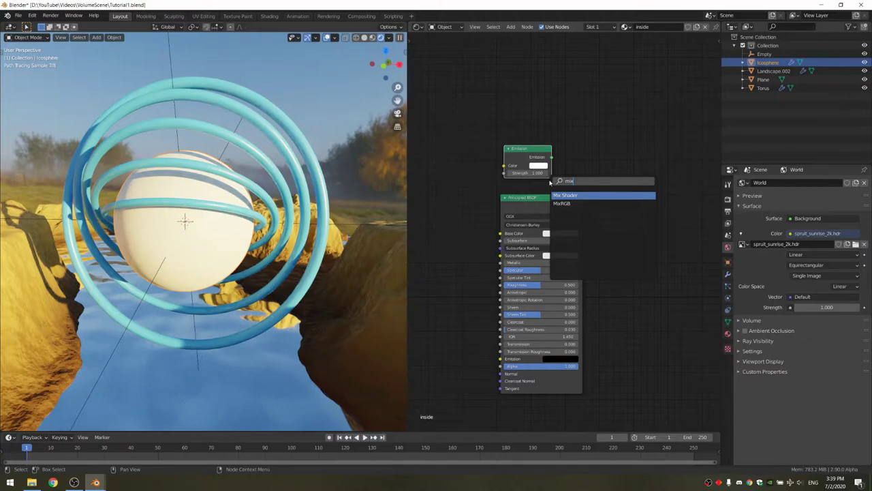
{"action": "key", "text": "Return"}
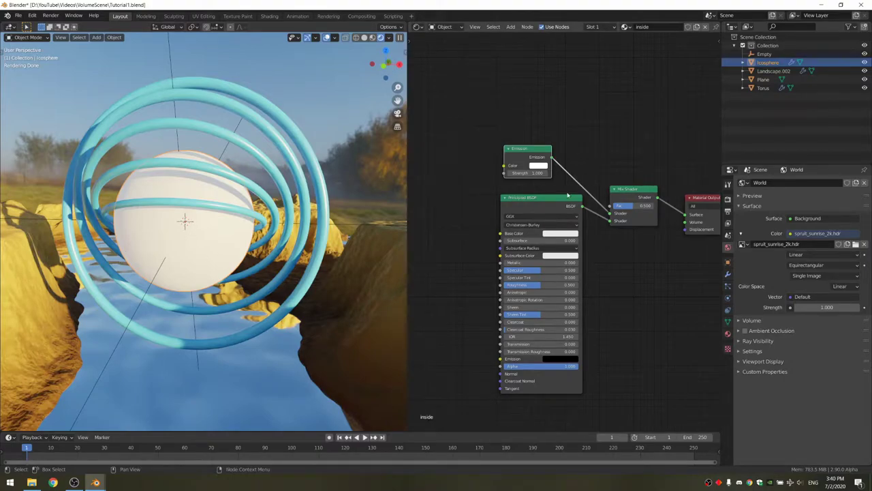
{"action": "left_click_drag", "start_coordinate": [554, 203], "coordinate": [502, 219]}
{"action": "left_click_drag", "start_coordinate": [526, 158], "coordinate": [489, 179]}
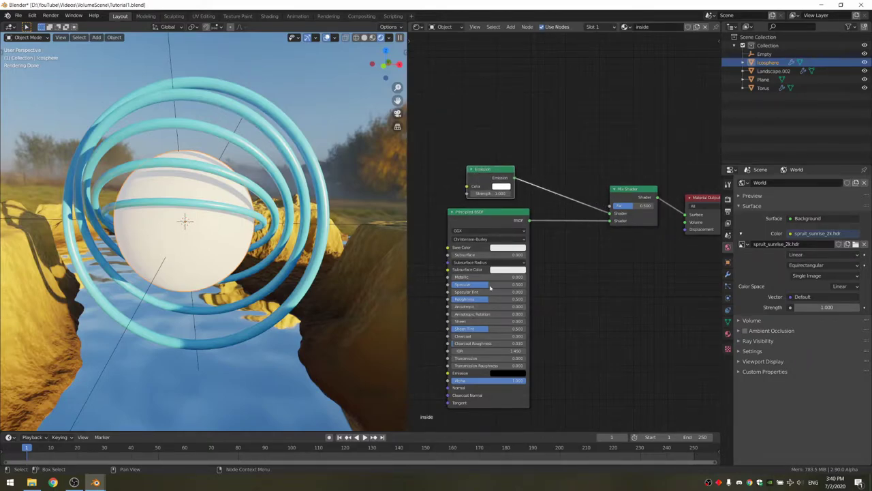
Step: Add a Light Path node and link its Is Camera Ray output to the Mix Shader's Fac
{"action": "middle_click_drag", "start_coordinate": [536, 138], "coordinate": [561, 220]}
{"action": "left_click", "coordinate": [536, 184]}
{"action": "key", "text": "shift+a"}
{"action": "left_click", "coordinate": [536, 184]}
{"action": "type", "text": "light"}
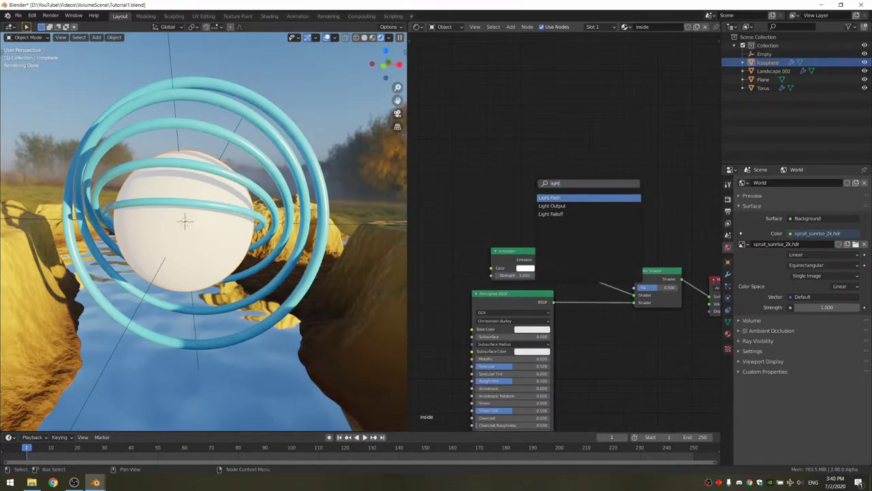
{"action": "key", "text": "Return"}
{"action": "left_click", "coordinate": [586, 147]}
{"action": "left_click_drag", "start_coordinate": [617, 152], "coordinate": [639, 288]}
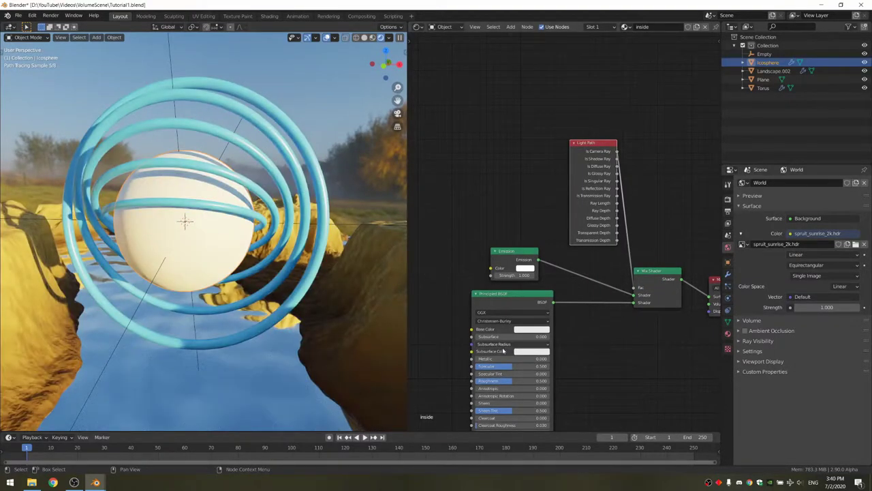
Step: Darken the inside material's base color to mid grey and raise the Emission strength to 422.1
{"action": "left_click", "coordinate": [535, 330]}
{"action": "left_click", "coordinate": [572, 260]}
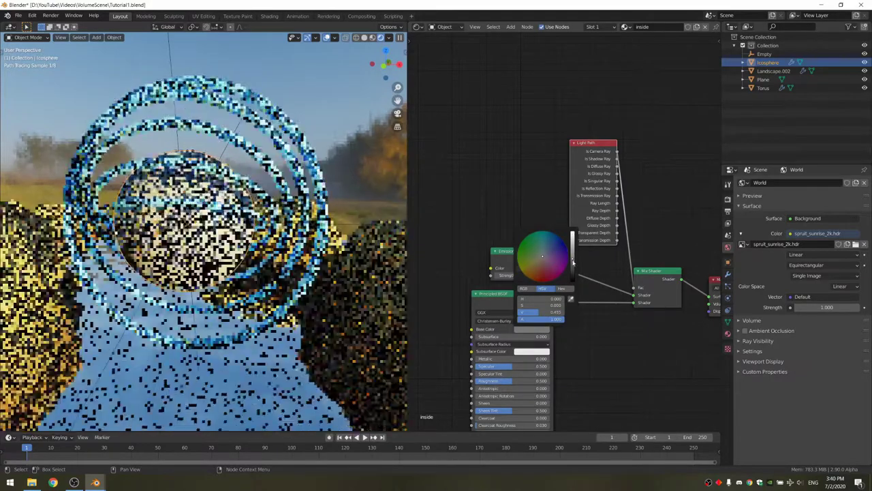
{"action": "left_click_drag", "start_coordinate": [526, 276], "coordinate": [600, 275]}
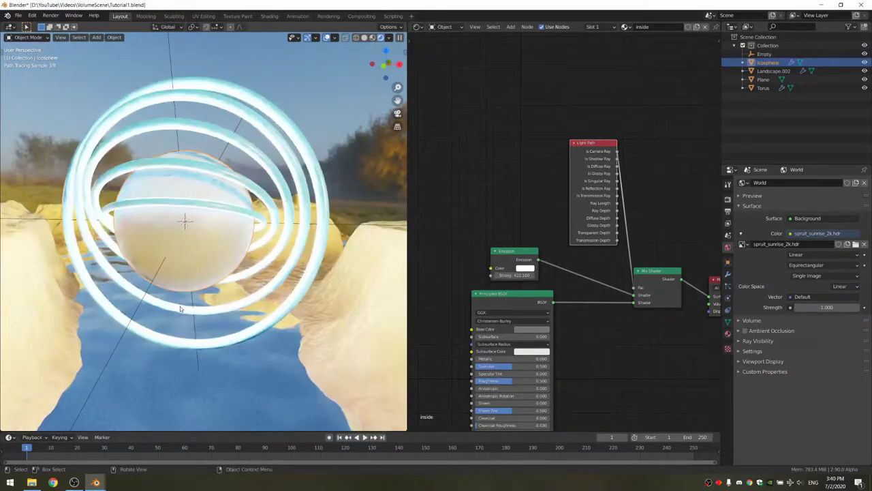
Step: Set the inside material's Principled BSDF to metallic 1 and roughness 0.15
{"action": "scroll", "coordinate": [620, 298], "scroll_direction": "up", "scroll_amount": 3}
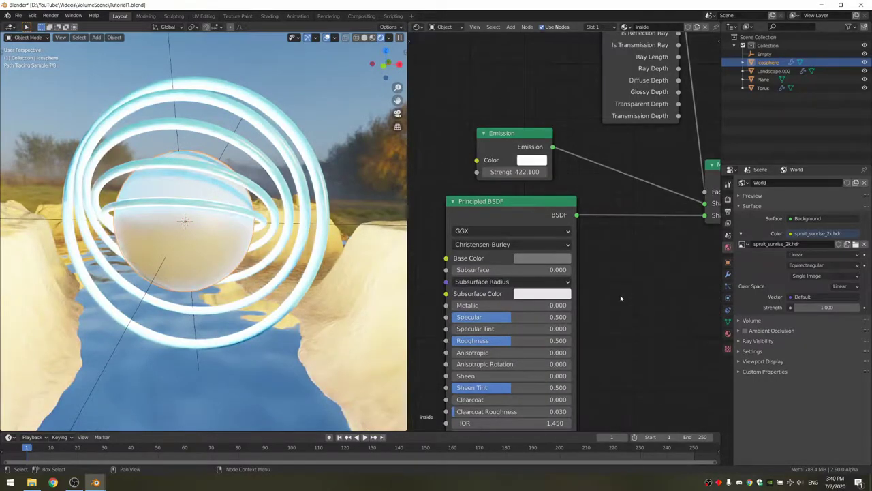
{"action": "left_click_drag", "start_coordinate": [482, 304], "coordinate": [570, 305]}
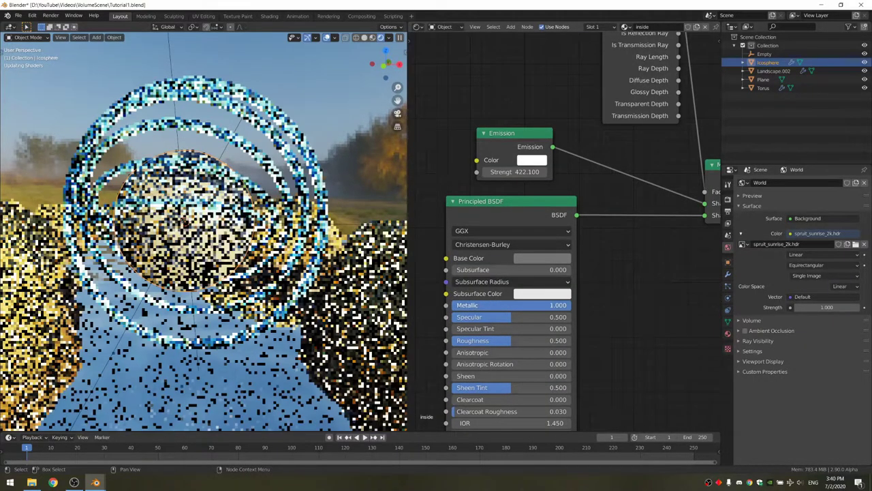
{"action": "middle_click_drag", "start_coordinate": [570, 340], "coordinate": [599, 185]}
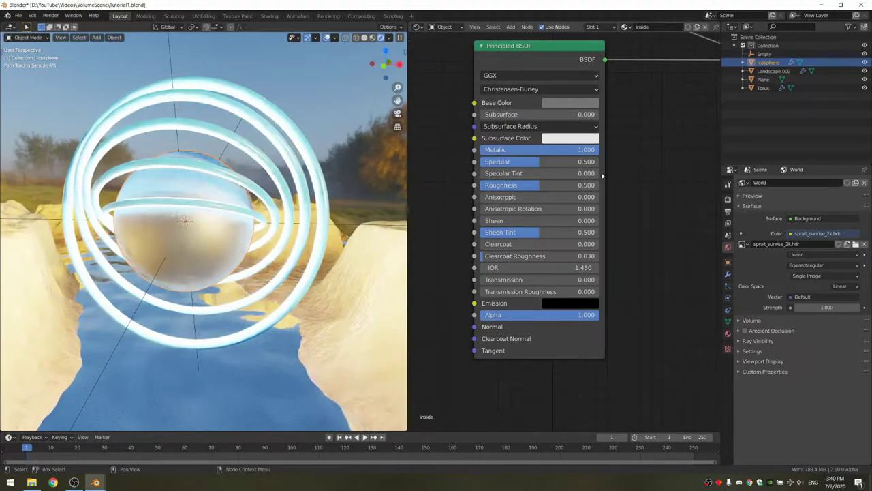
{"action": "left_click", "coordinate": [527, 184]}
{"action": "type", "text": "0.15"}
{"action": "key", "text": "Return"}
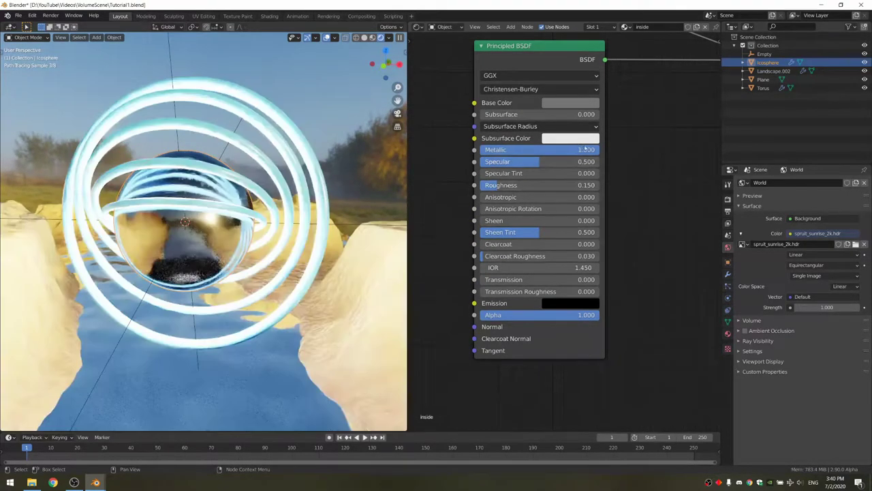
Step: Set the Emission node's strength to 75 and its color to light blue
{"action": "middle_click_drag", "start_coordinate": [583, 143], "coordinate": [560, 280]}
{"action": "left_click", "coordinate": [520, 151]}
{"action": "type", "text": "75"}
{"action": "key", "text": "Return"}
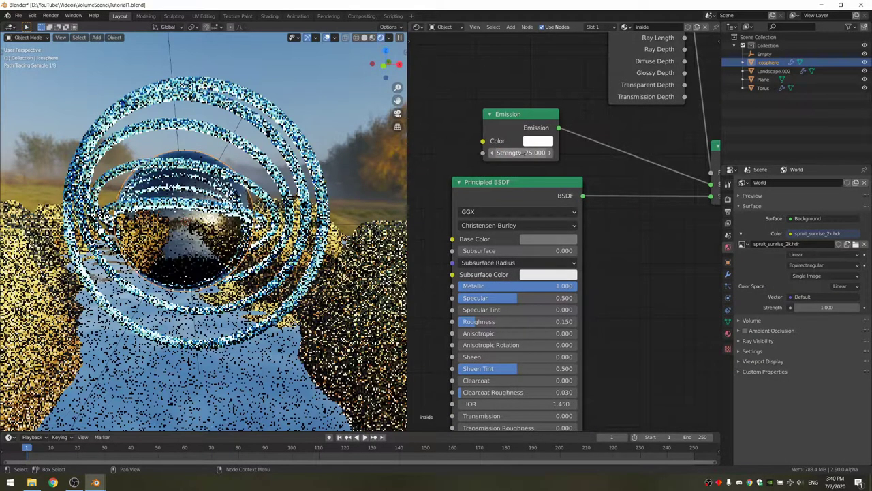
{"action": "left_click", "coordinate": [539, 140]}
{"action": "left_click", "coordinate": [539, 141]}
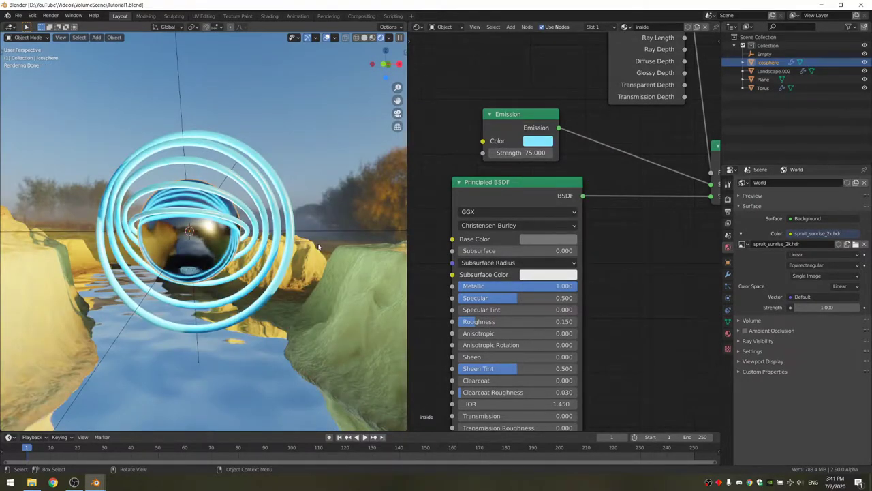
Step: Add a camera looking down the canyon at the rings and set its focal length to 80 mm
{"action": "scroll", "coordinate": [319, 244], "scroll_direction": "down", "scroll_amount": 6}
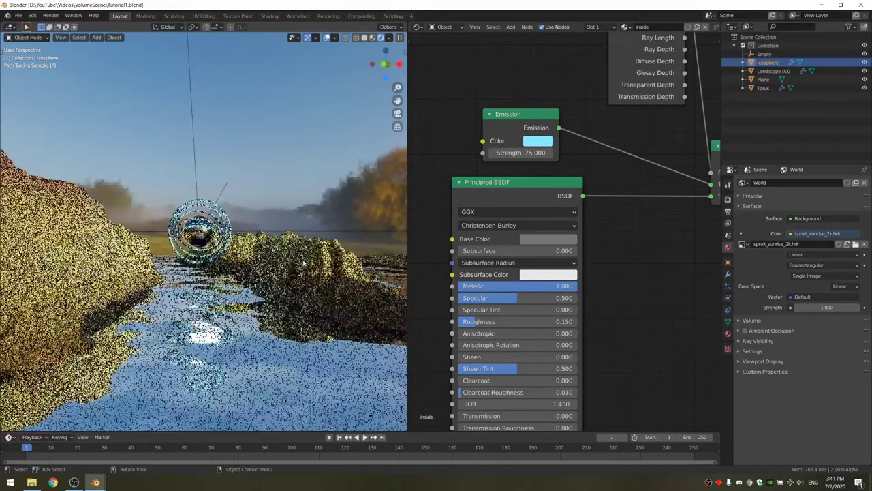
{"action": "key", "text": "shift+a"}
{"action": "left_click", "coordinate": [298, 383]}
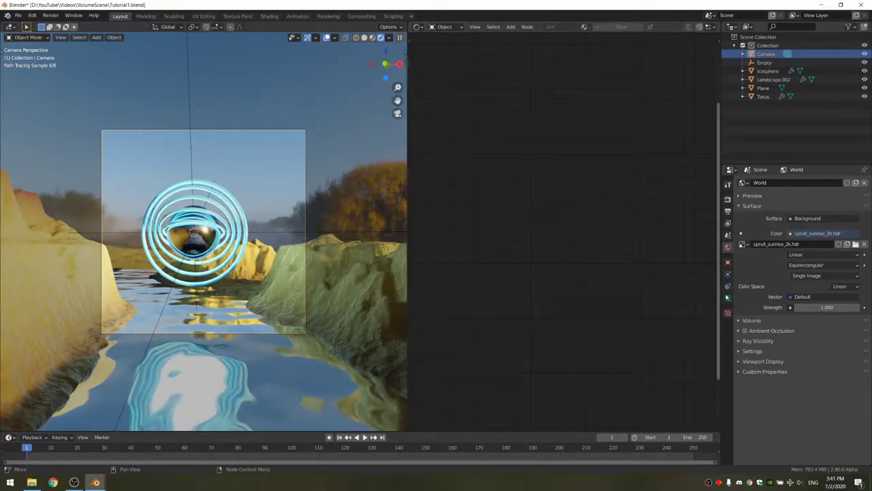
{"action": "left_click", "coordinate": [727, 298]}
{"action": "double_click", "coordinate": [818, 222]}
{"action": "type", "text": "80"}
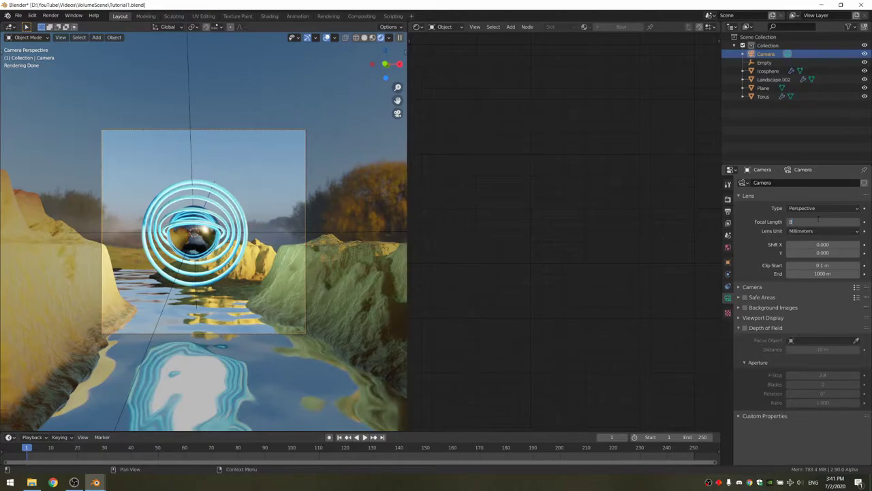
{"action": "key", "text": "Return"}
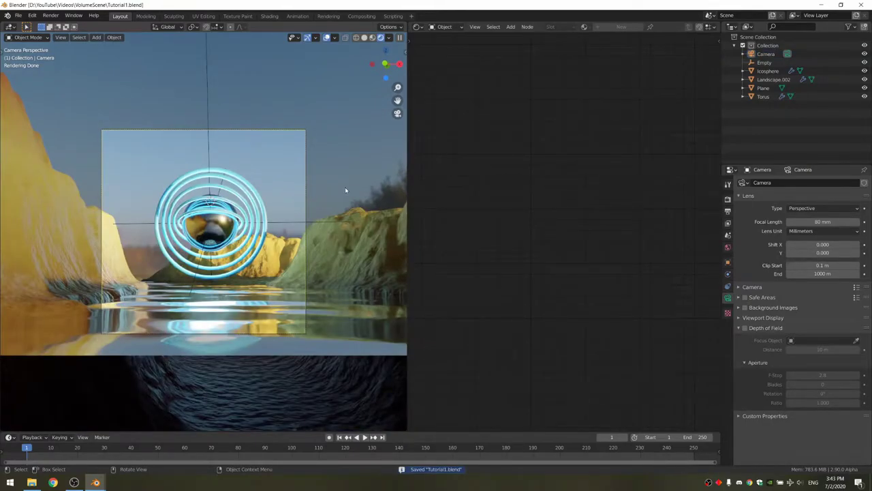
Step: Switch the viewport to solid shading and add a cube mesh over the landscape
{"action": "middle_click_drag", "start_coordinate": [345, 191], "coordinate": [311, 225]}
{"action": "scroll", "coordinate": [310, 225], "scroll_direction": "down", "scroll_amount": 8}
{"action": "key", "text": "z"}
{"action": "left_click", "coordinate": [271, 226]}
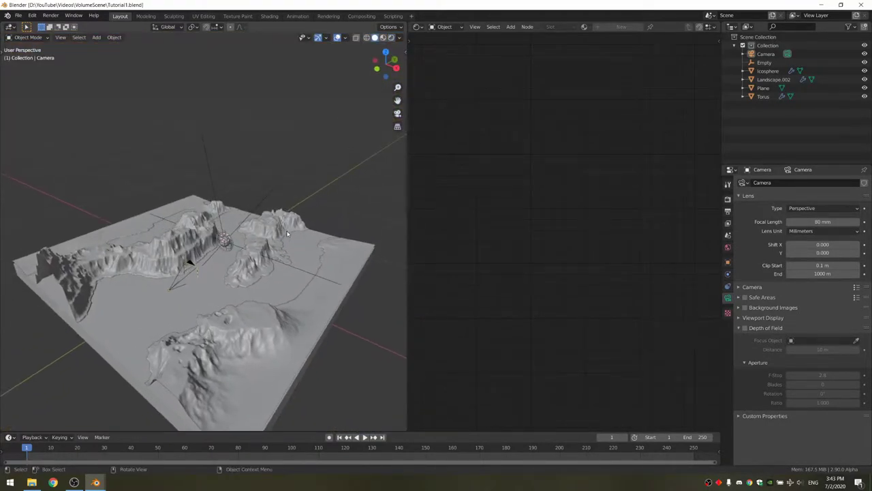
{"action": "scroll", "coordinate": [291, 233], "scroll_direction": "up", "scroll_amount": 1}
{"action": "middle_click_drag", "start_coordinate": [292, 234], "coordinate": [306, 233]}
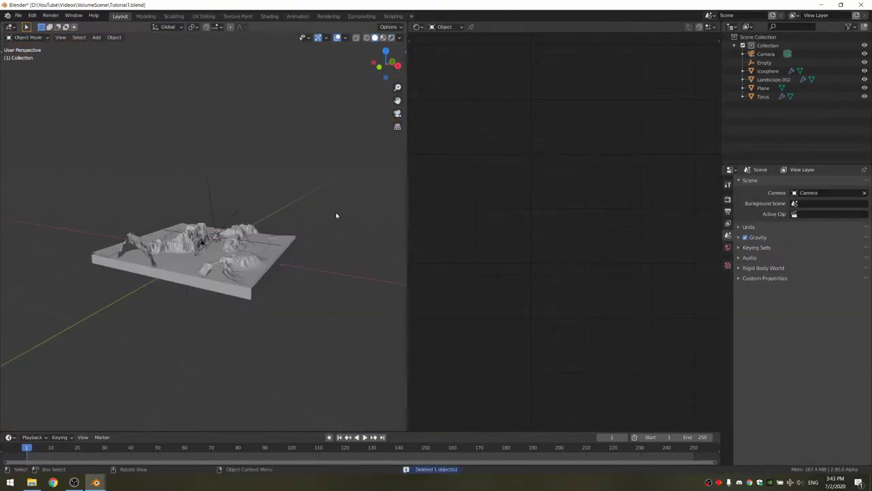
{"action": "key", "text": "shift+a"}
{"action": "mouse_move", "coordinate": [334, 212]}
{"action": "left_click", "coordinate": [385, 222]}
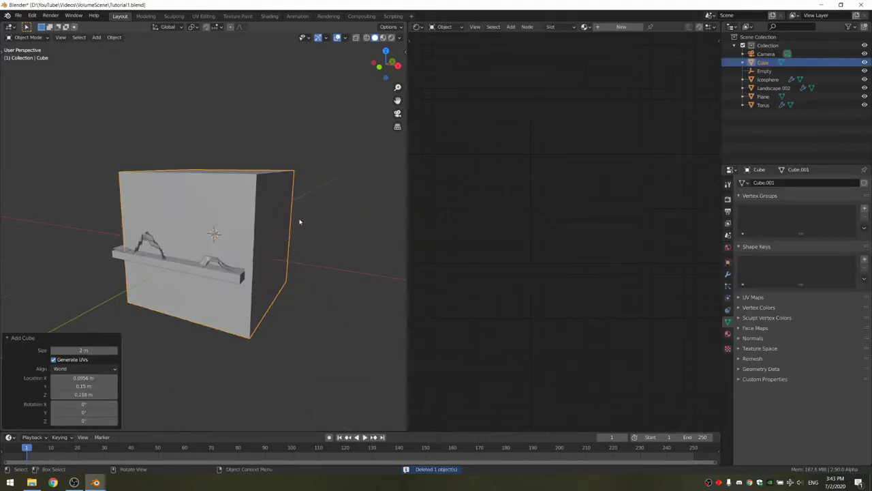
Step: Scale the cube's side faces along X in Edit Mode to fit it around the landscape
{"action": "key", "text": "Tab"}
{"action": "middle_click_drag", "start_coordinate": [299, 221], "coordinate": [345, 232]}
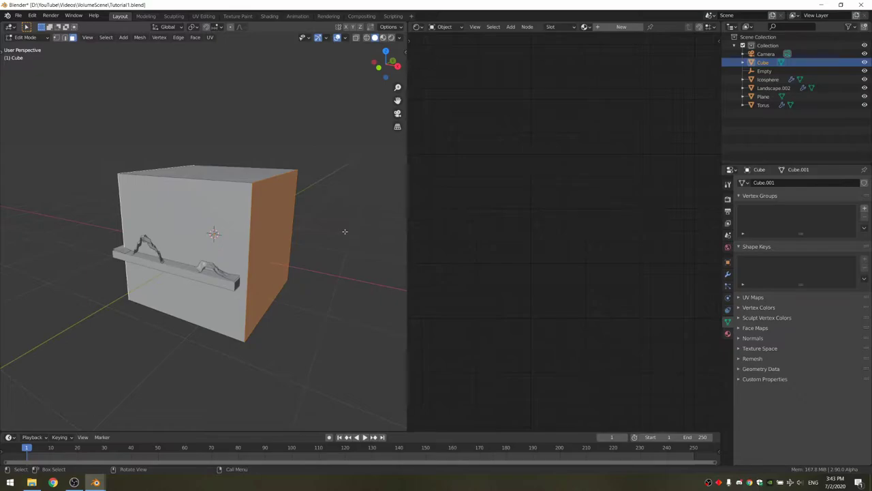
{"action": "key", "text": "s"}
{"action": "key", "text": "x"}
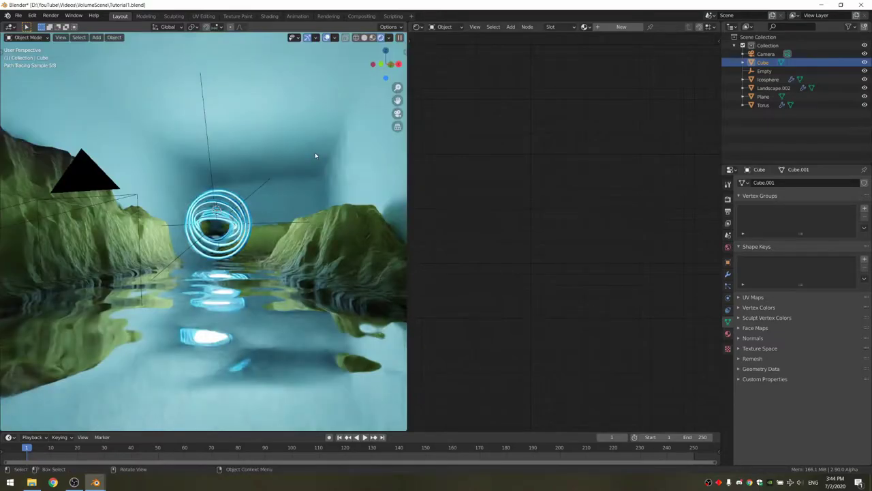
Step: Give the cube a new material and delete its Principled BSDF node
{"action": "left_click", "coordinate": [621, 27]}
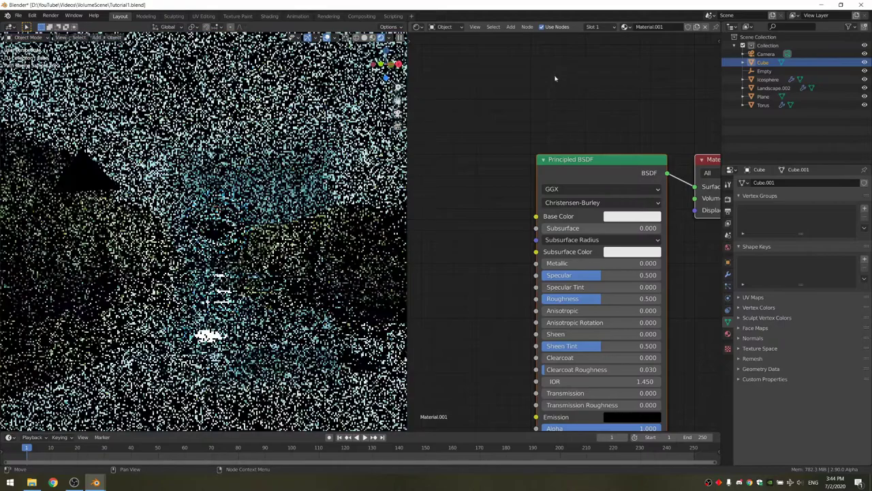
{"action": "scroll", "coordinate": [553, 89], "scroll_direction": "down", "scroll_amount": 2}
{"action": "left_click_drag", "start_coordinate": [541, 136], "coordinate": [628, 248]}
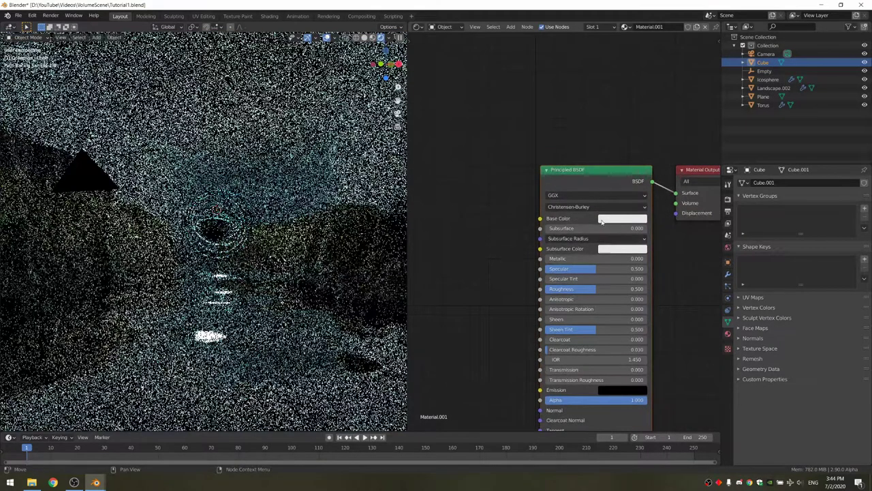
{"action": "key", "text": "x"}
Step: Add a Principled Volume node to the cube's material and connect it to the Volume input of the Material Output
{"action": "key", "text": "shift+a"}
{"action": "left_click", "coordinate": [603, 220]}
{"action": "type", "text": "pri"}
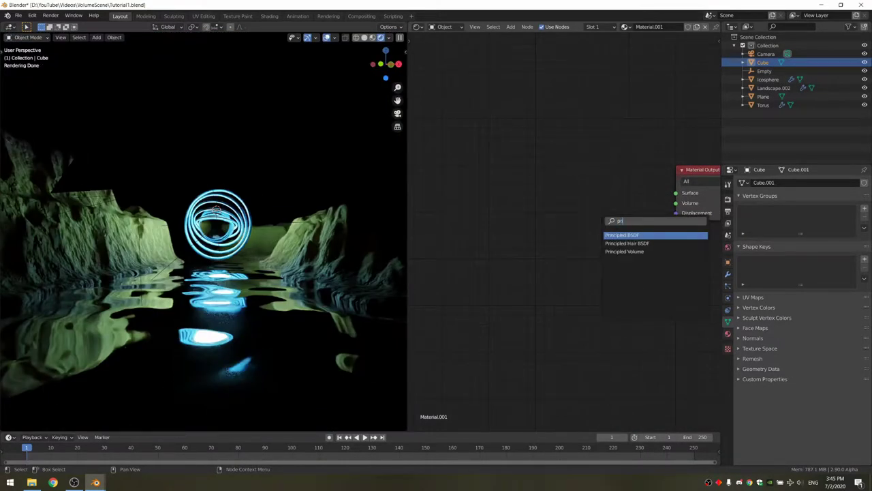
{"action": "key", "text": "Down"}
{"action": "key", "text": "Down"}
{"action": "key", "text": "Return"}
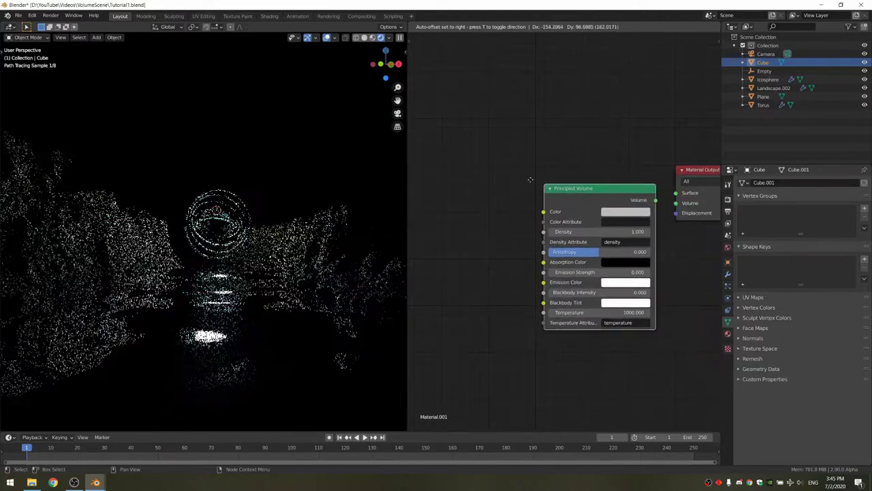
{"action": "left_click", "coordinate": [539, 185]}
{"action": "left_click", "coordinate": [541, 186], "text": "ctrl+shift"}
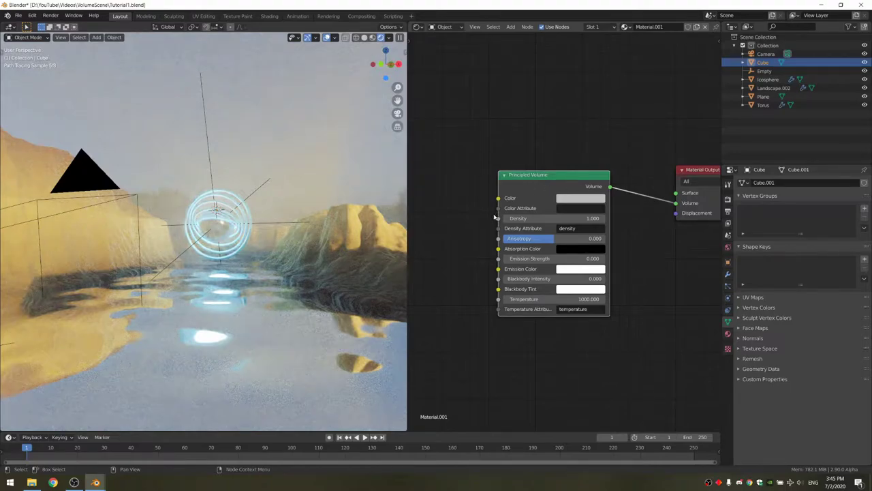
Step: Turn off viewport denoising in the Cycles sampling settings and look through the camera
{"action": "left_click", "coordinate": [728, 199]}
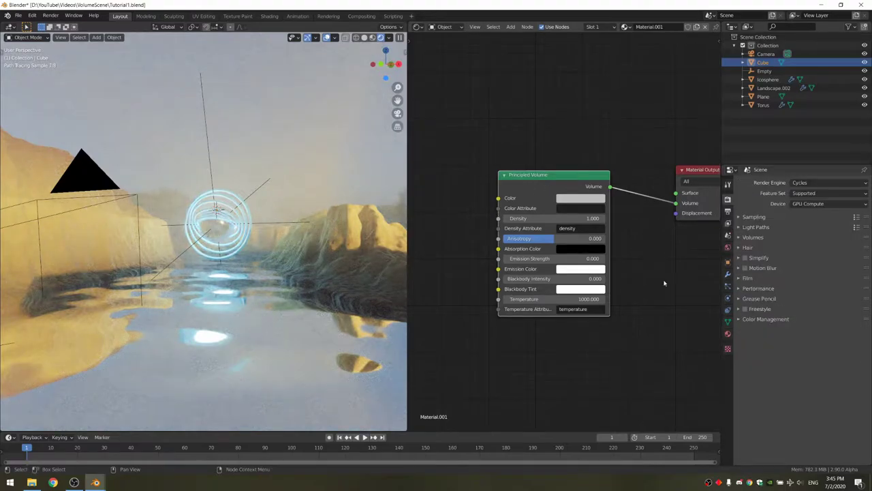
{"action": "left_click", "coordinate": [754, 217]}
{"action": "left_click", "coordinate": [792, 284]}
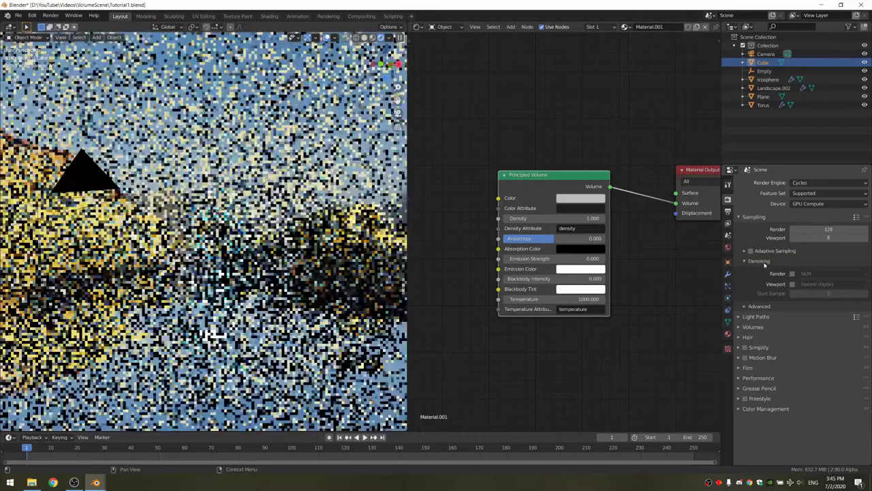
{"action": "left_click", "coordinate": [759, 261]}
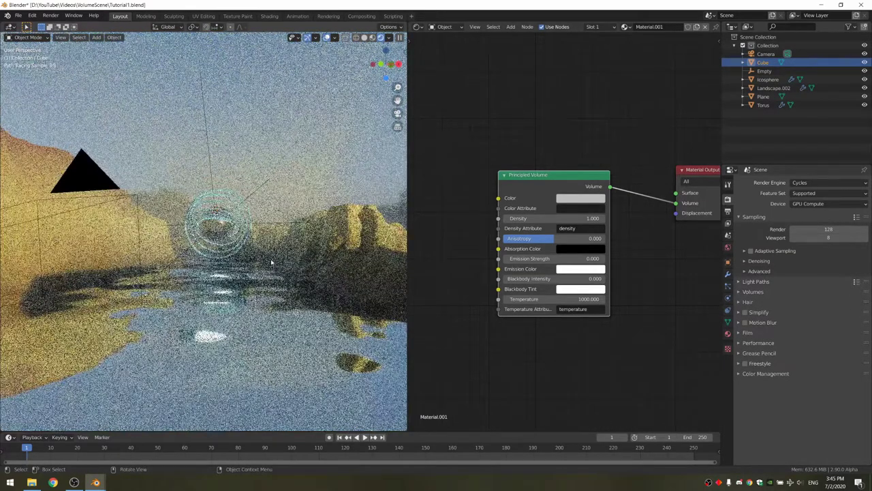
{"action": "left_click", "coordinate": [397, 113]}
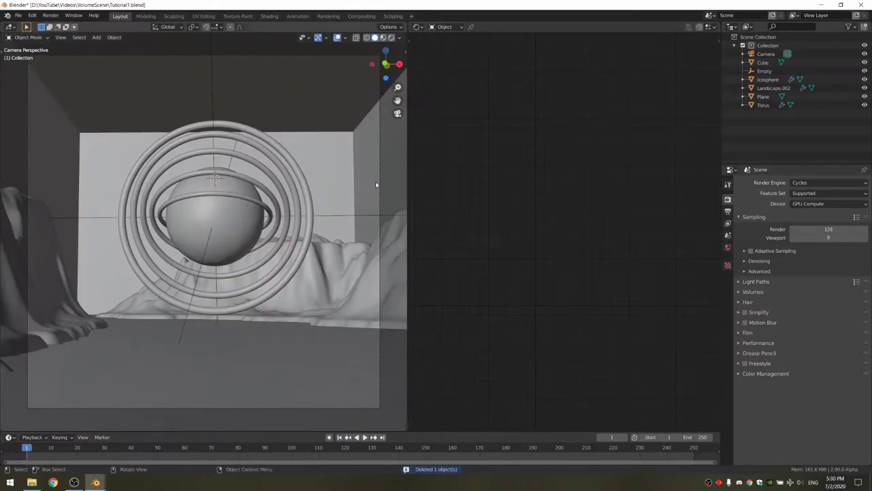
Step: Add an ico sphere mesh with 1 subdivision to the scene
{"action": "middle_click_drag", "start_coordinate": [362, 186], "coordinate": [313, 203]}
{"action": "key", "text": "shift+a"}
{"action": "left_click", "coordinate": [362, 227]}
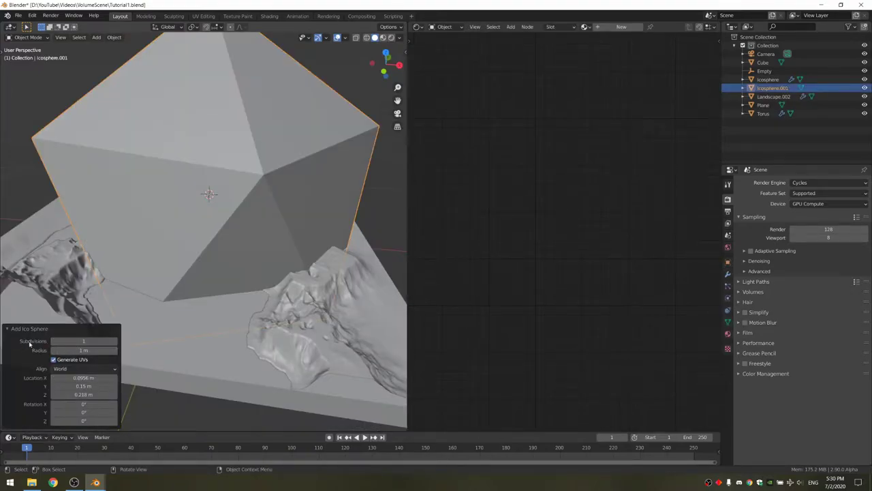
{"action": "scroll", "coordinate": [208, 316], "scroll_direction": "down", "scroll_amount": 6}
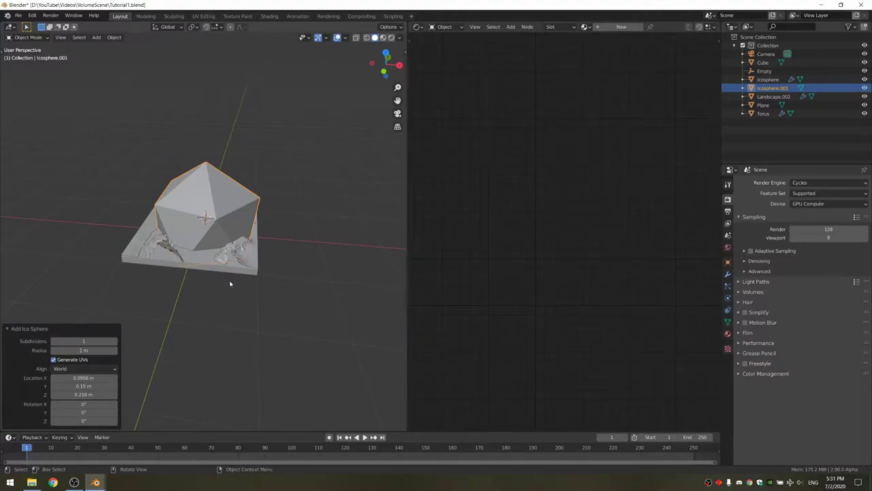
Step: Move the new ico sphere along X clear of the landscape and scale it down by a factor of about 0.096
{"action": "key", "text": "g"}
{"action": "key", "text": "x"}
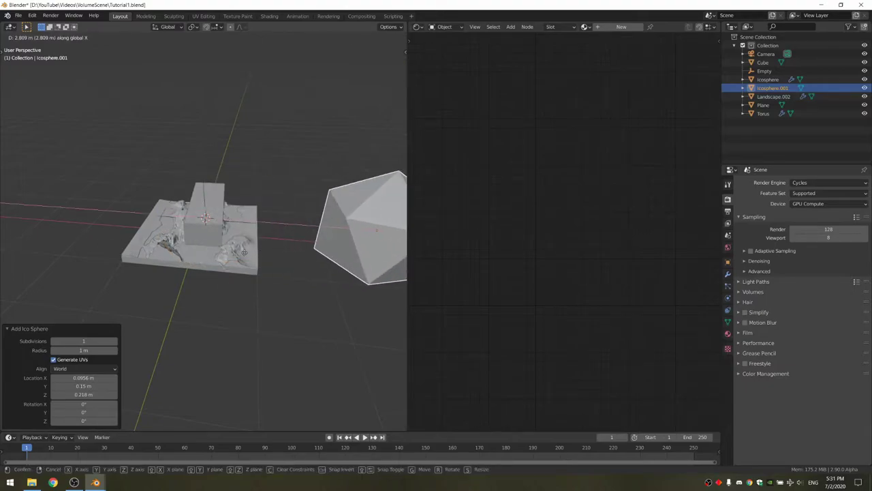
{"action": "left_click", "coordinate": [374, 279]}
{"action": "middle_click_drag", "start_coordinate": [374, 279], "coordinate": [185, 278], "text": "shift"}
{"action": "key", "text": "s"}
{"action": "left_click", "coordinate": [168, 245]}
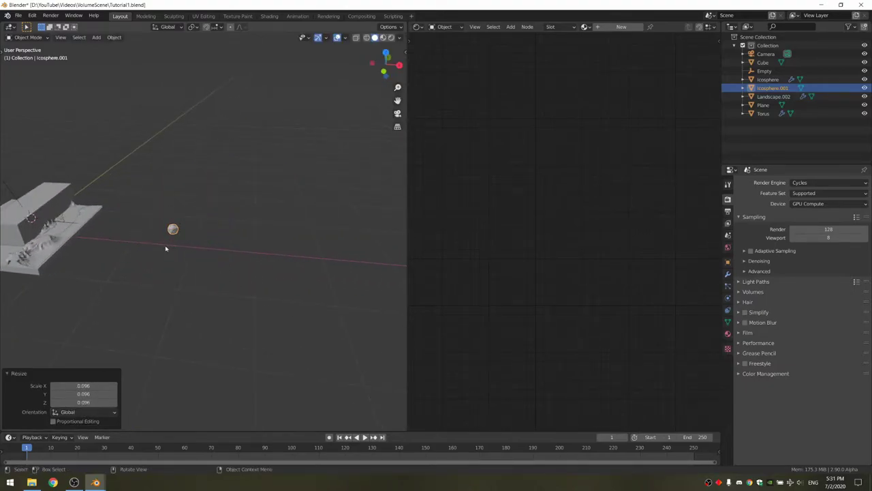
Step: Add a second cube over the landscape and move its bottom face along Z to the landscape's base
{"action": "middle_click_drag", "start_coordinate": [67, 244], "coordinate": [223, 272], "text": "shift"}
{"action": "scroll", "coordinate": [195, 262], "scroll_direction": "up", "scroll_amount": 6}
{"action": "scroll", "coordinate": [204, 259], "scroll_direction": "down", "scroll_amount": 1}
{"action": "middle_click_drag", "start_coordinate": [267, 239], "coordinate": [358, 209], "text": "shift"}
{"action": "key", "text": "Delete"}
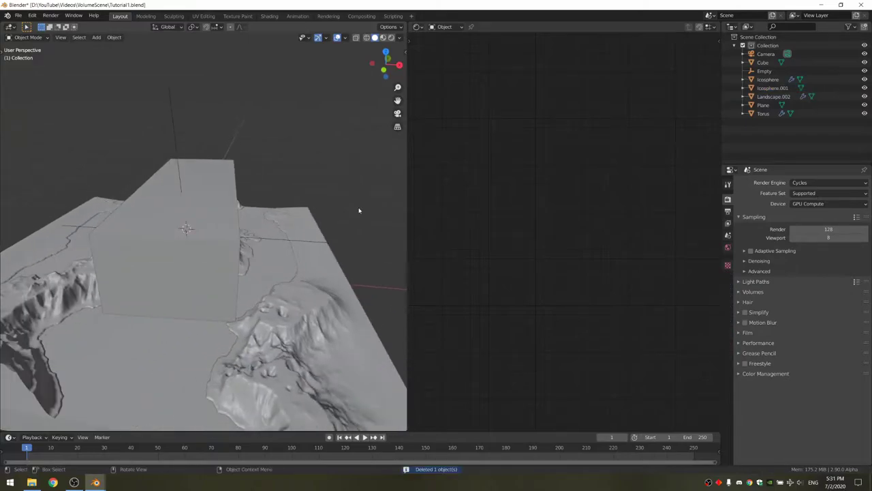
{"action": "key", "text": "shift+a"}
{"action": "mouse_move", "coordinate": [360, 206]}
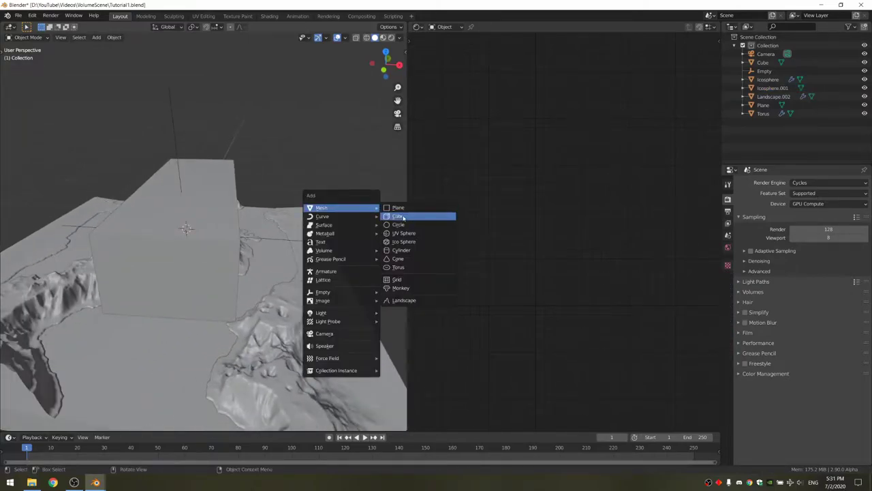
{"action": "left_click", "coordinate": [390, 214]}
{"action": "middle_click_drag", "start_coordinate": [337, 242], "coordinate": [250, 280]}
{"action": "key", "text": "g"}
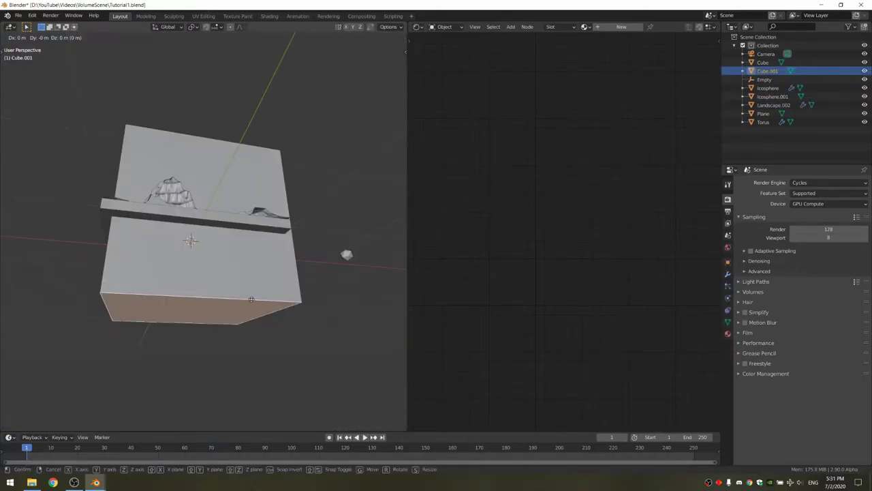
{"action": "key", "text": "z"}
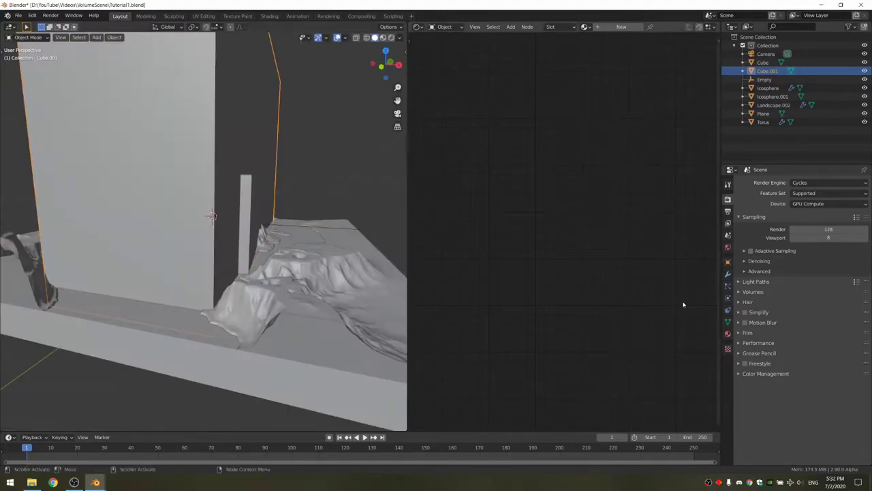
Step: Add a particle system to the second cube, set it to Hair, and enable its advanced settings
{"action": "left_click", "coordinate": [728, 287]}
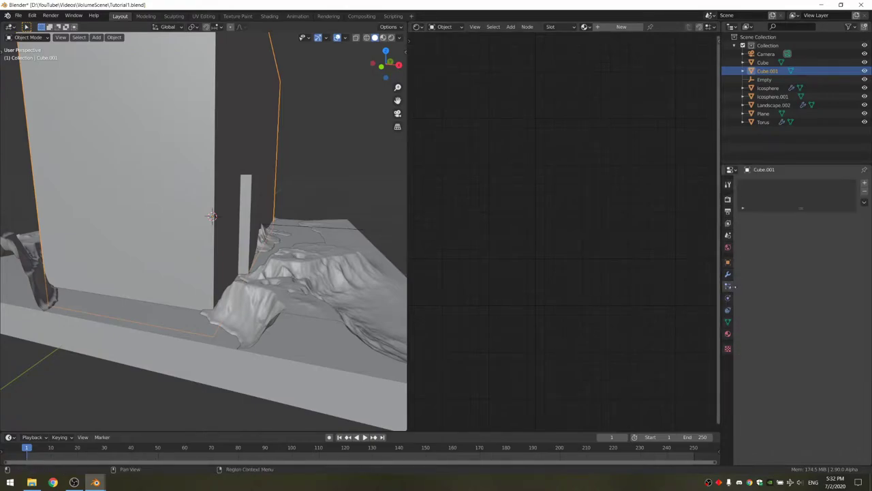
{"action": "left_click", "coordinate": [864, 183]}
{"action": "middle_click_drag", "start_coordinate": [164, 255], "coordinate": [129, 263]}
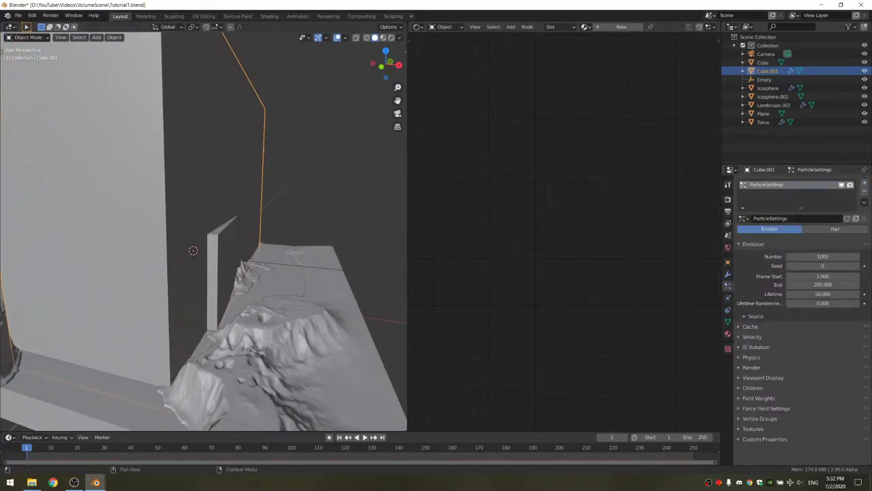
{"action": "left_click", "coordinate": [829, 230]}
{"action": "left_click", "coordinate": [808, 239]}
Step: Set the hair particles to emit from the cube's Volume
{"action": "left_click", "coordinate": [756, 305]}
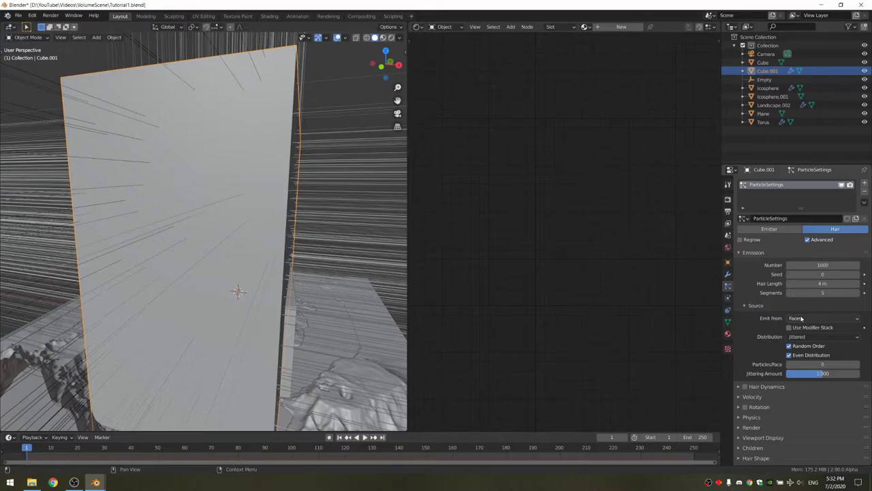
{"action": "left_click", "coordinate": [802, 318]}
{"action": "left_click", "coordinate": [805, 347]}
{"action": "scroll", "coordinate": [322, 293], "scroll_direction": "down", "scroll_amount": 5}
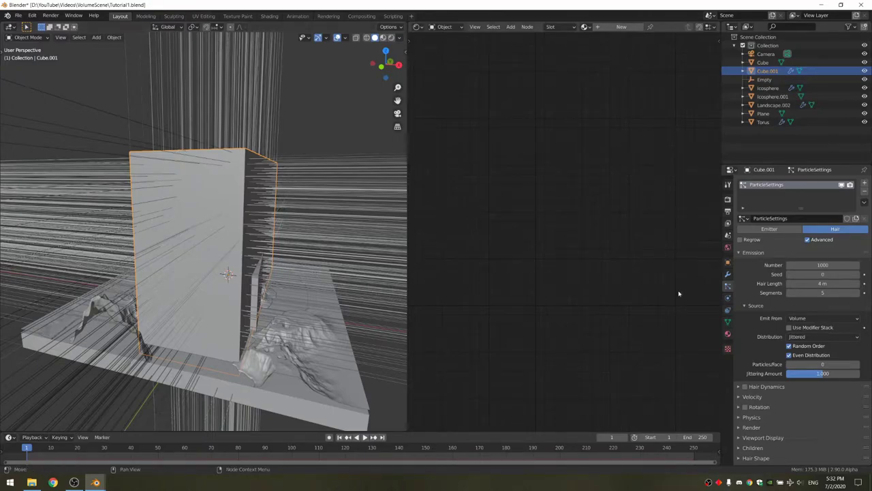
{"action": "left_click", "coordinate": [755, 305]}
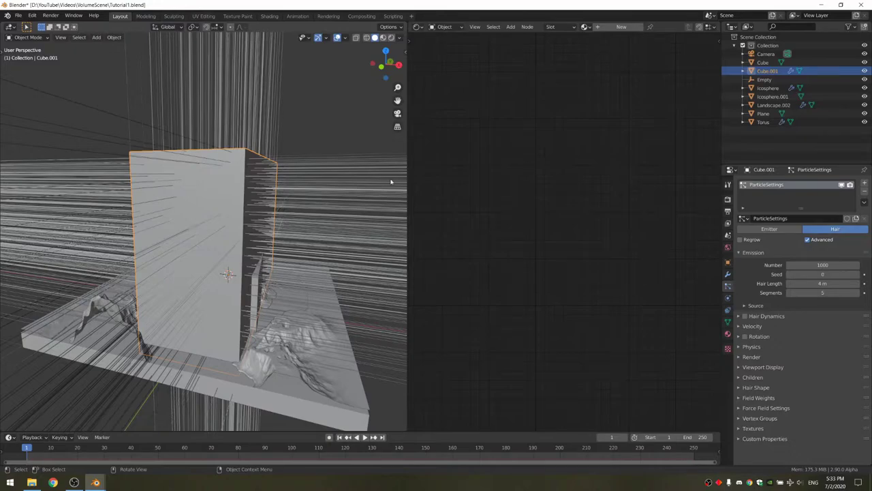
Step: Render the particles as the object Icosphere.001 and set their scale to 0.010, checking them in the camera view
{"action": "left_click", "coordinate": [753, 357]}
{"action": "left_click", "coordinate": [797, 369]}
{"action": "left_click", "coordinate": [805, 402]}
{"action": "left_click", "coordinate": [798, 432]}
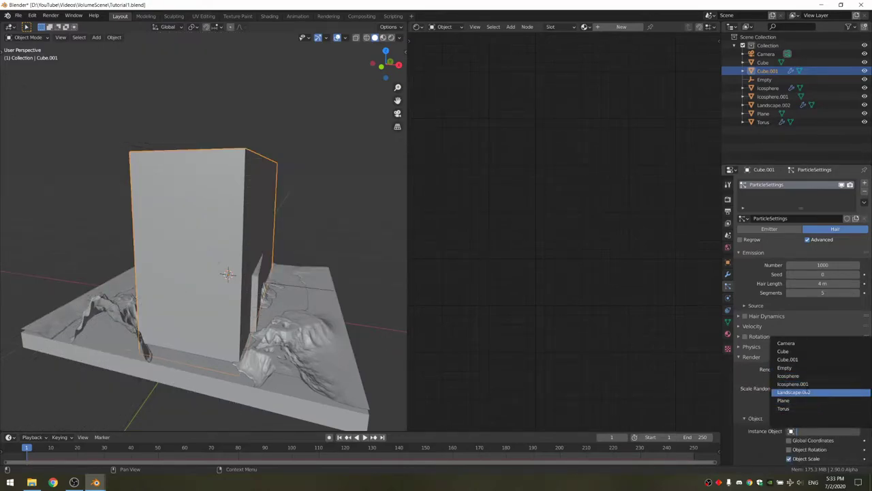
{"action": "left_click", "coordinate": [793, 384]}
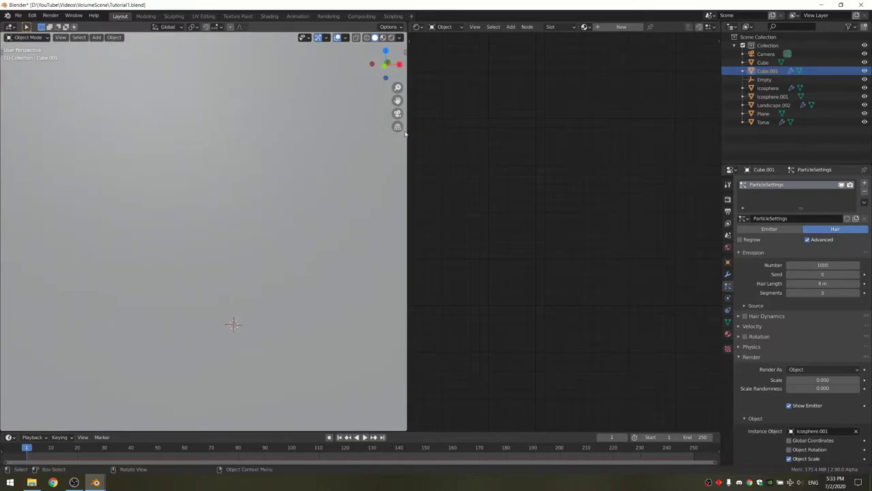
{"action": "left_click", "coordinate": [397, 113]}
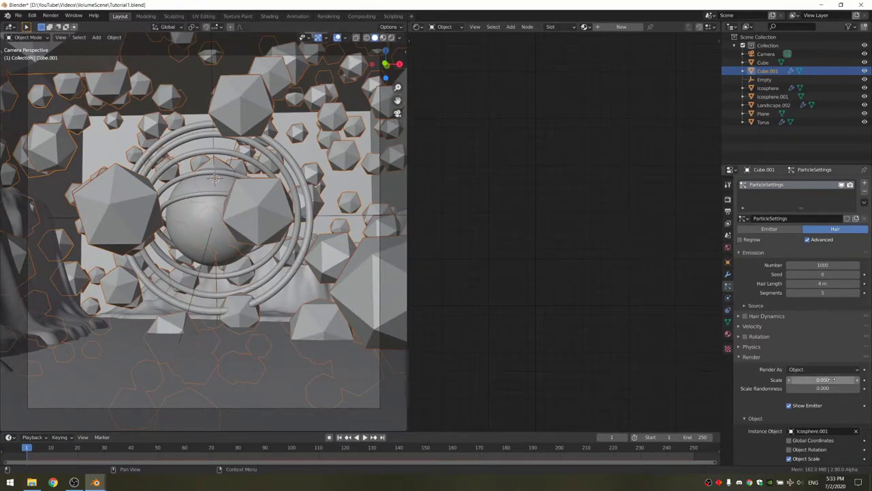
{"action": "left_click_drag", "start_coordinate": [833, 380], "coordinate": [805, 380]}
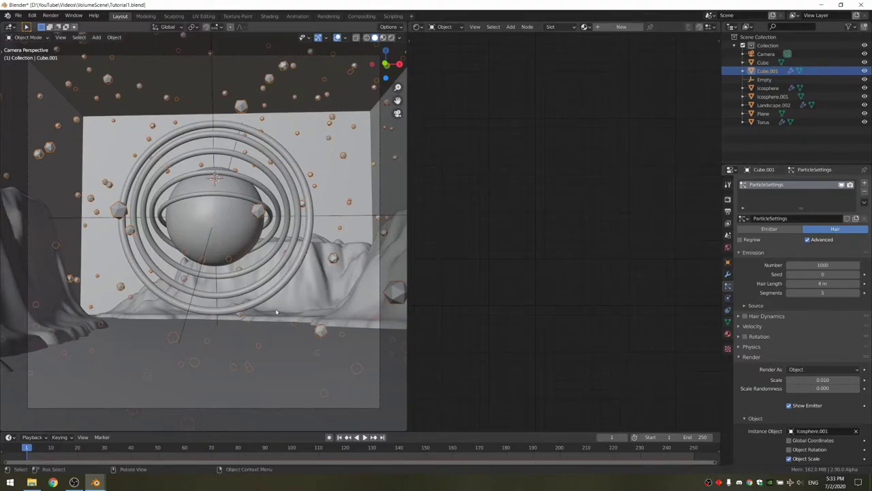
Step: Scale the source object Icosphere.001 down by a factor of about 0.113 and return to the camera view
{"action": "left_click", "coordinate": [772, 96]}
{"action": "middle_click_drag", "start_coordinate": [273, 225], "coordinate": [317, 222]}
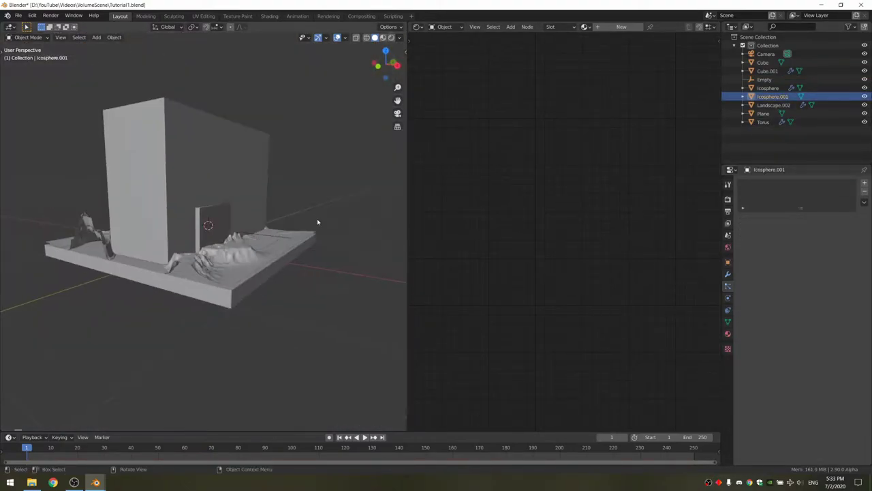
{"action": "scroll", "coordinate": [318, 235], "scroll_direction": "down", "scroll_amount": 5}
{"action": "key", "text": "KP_Decimal"}
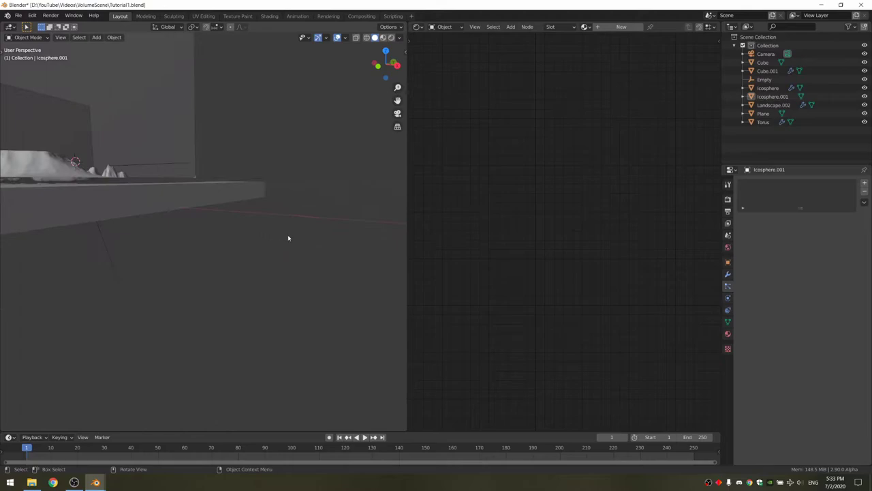
{"action": "scroll", "coordinate": [313, 327], "scroll_direction": "down", "scroll_amount": 4}
{"action": "key", "text": "s"}
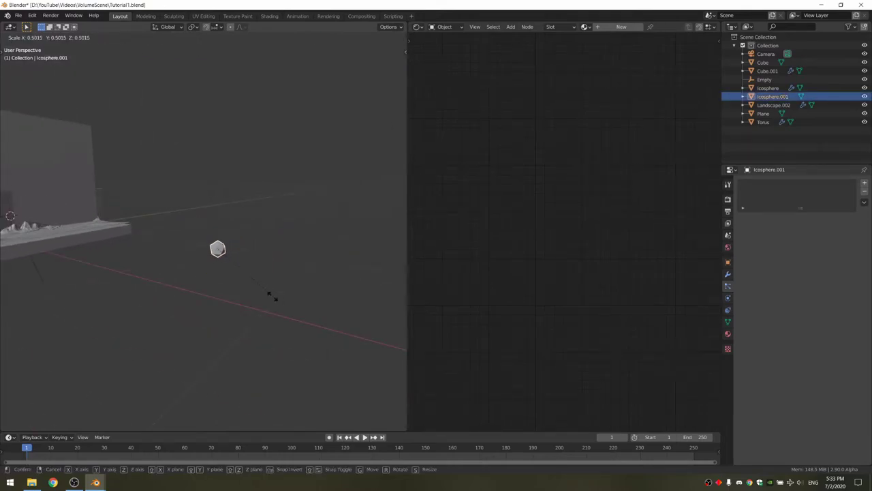
{"action": "left_click", "coordinate": [229, 264]}
{"action": "left_click", "coordinate": [397, 113]}
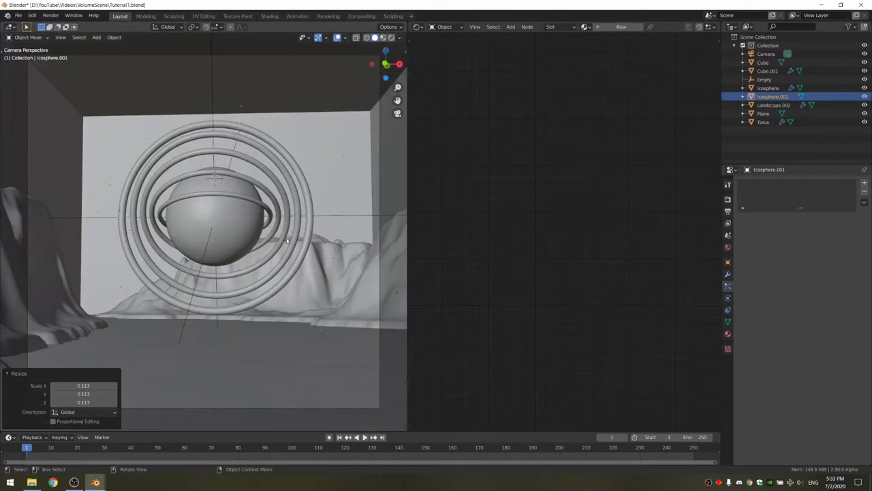
Step: Set the second cube's particle scale to 0.099 and scale randomness to 0.8, and switch the viewport to rendered shading
{"action": "left_click", "coordinate": [308, 222]}
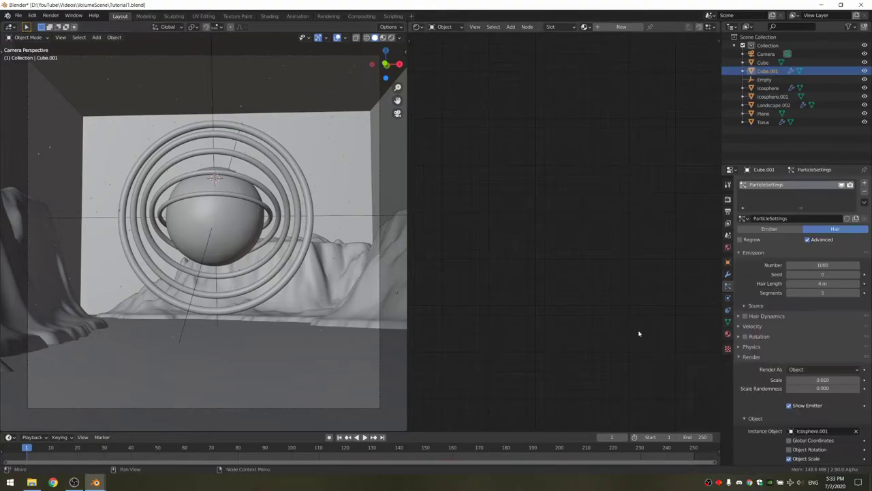
{"action": "mouse_move", "coordinate": [813, 380]}
{"action": "left_mouse_down"}
{"action": "mouse_move", "coordinate": [827, 380]}
{"action": "mouse_move", "coordinate": [819, 379]}
{"action": "left_mouse_up"}
{"action": "left_click", "coordinate": [821, 389]}
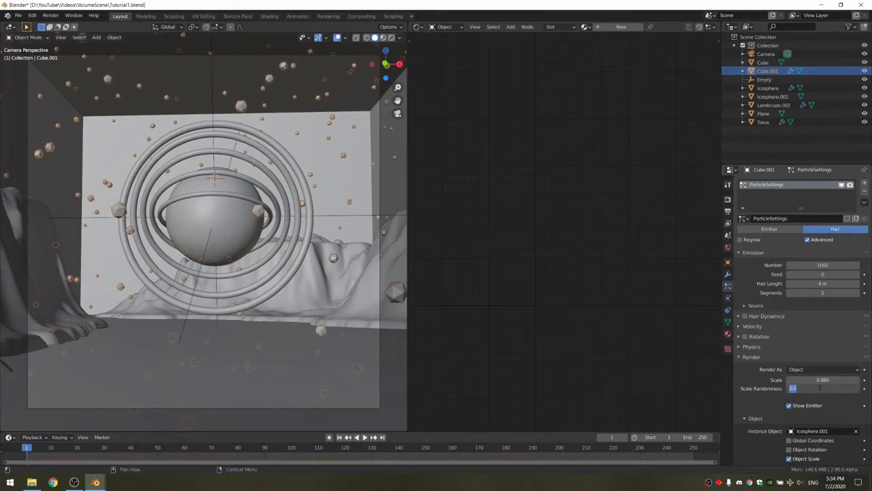
{"action": "type", "text": "0.8"}
{"action": "key", "text": "Return"}
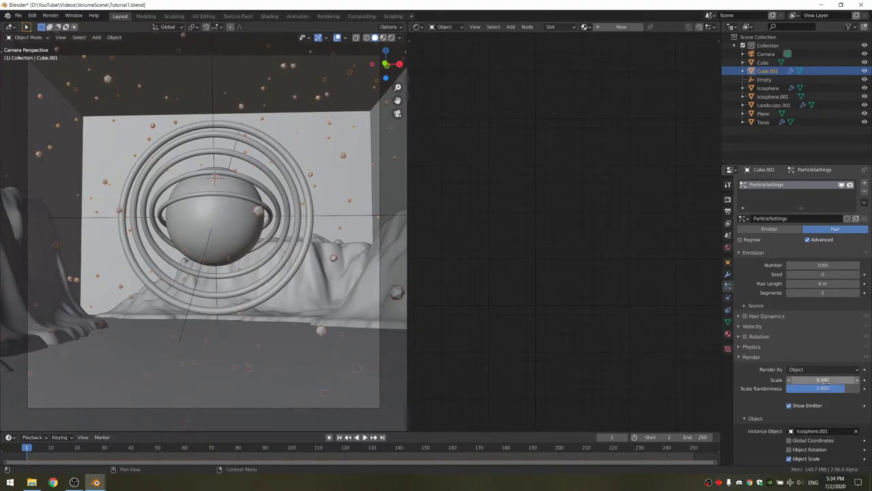
{"action": "key", "text": "z"}
{"action": "left_click", "coordinate": [321, 296]}
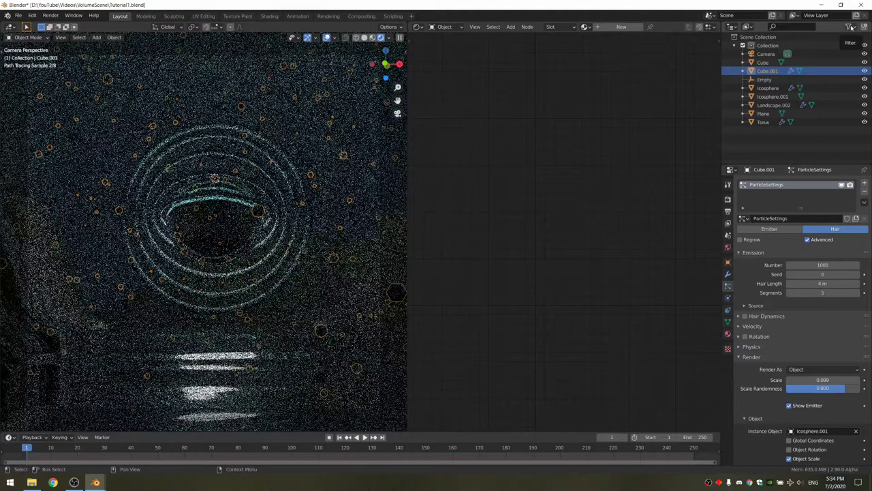
Step: Show the viewport and render restriction toggles in the Outliner and disable the volume cube in viewports
{"action": "left_click", "coordinate": [850, 26]}
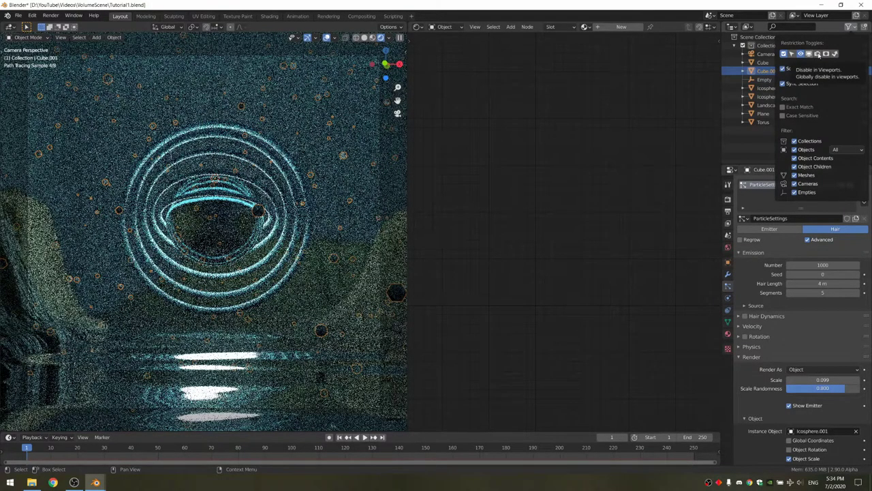
{"action": "left_click", "coordinate": [811, 62]}
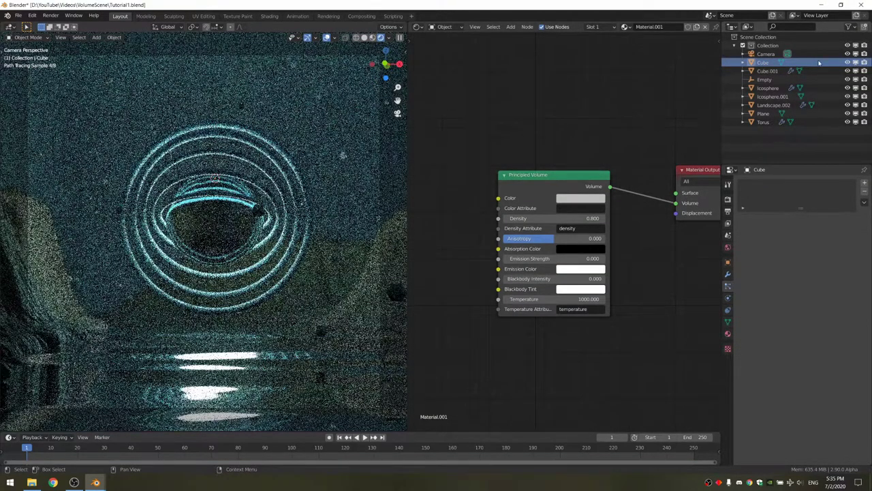
{"action": "left_click", "coordinate": [856, 62]}
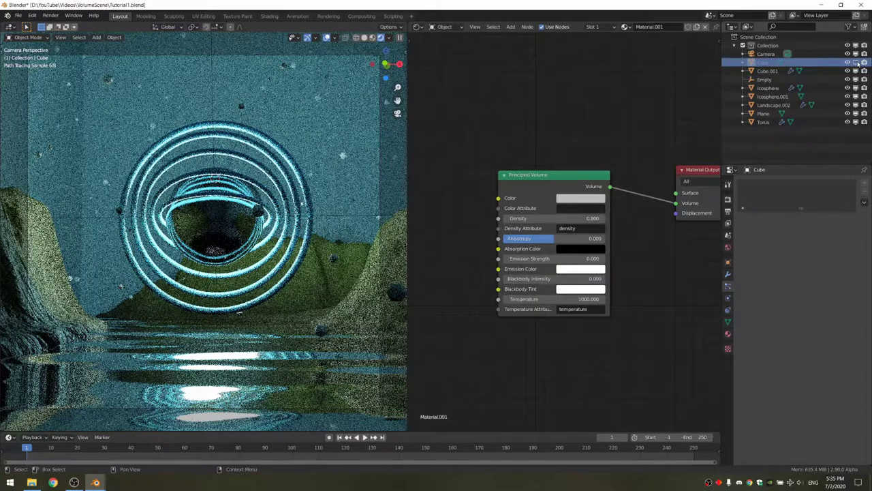
Step: Select the large particle-emitting cube, Cube.001, and turn off its Show Emitter option for renders
{"action": "left_click", "coordinate": [856, 62]}
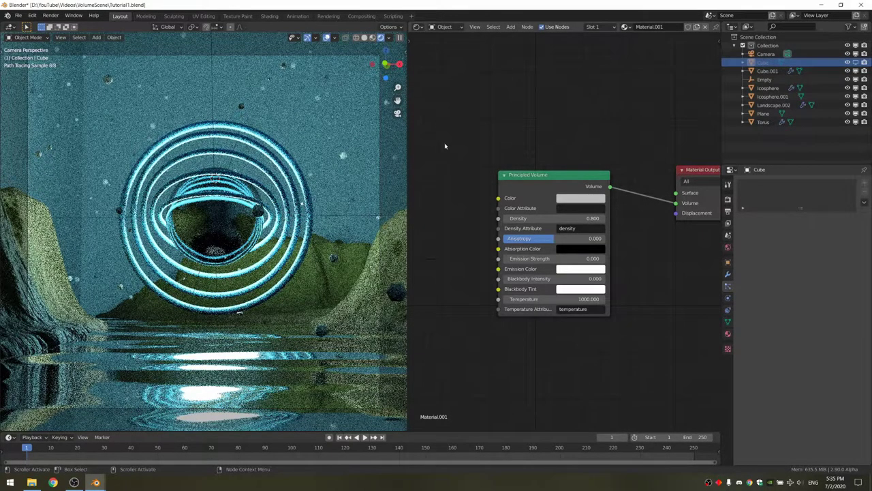
{"action": "middle_click_drag", "start_coordinate": [302, 203], "coordinate": [286, 232]}
{"action": "scroll", "coordinate": [301, 199], "scroll_direction": "down", "scroll_amount": 10}
{"action": "scroll", "coordinate": [258, 197], "scroll_direction": "up", "scroll_amount": 4}
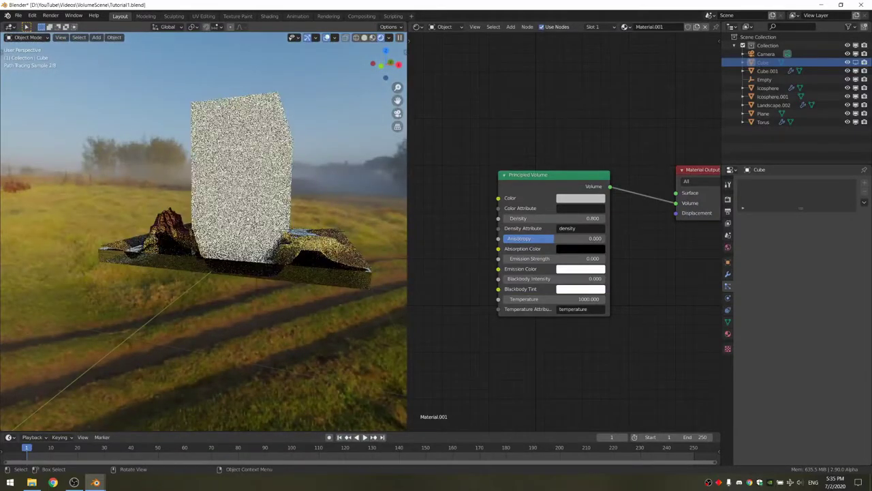
{"action": "left_click", "coordinate": [251, 167]}
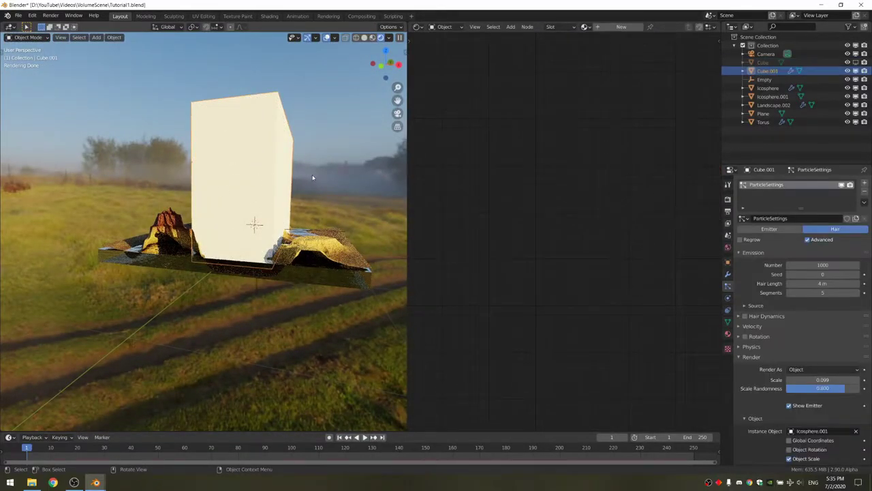
{"action": "scroll", "coordinate": [798, 352], "scroll_direction": "down", "scroll_amount": 3}
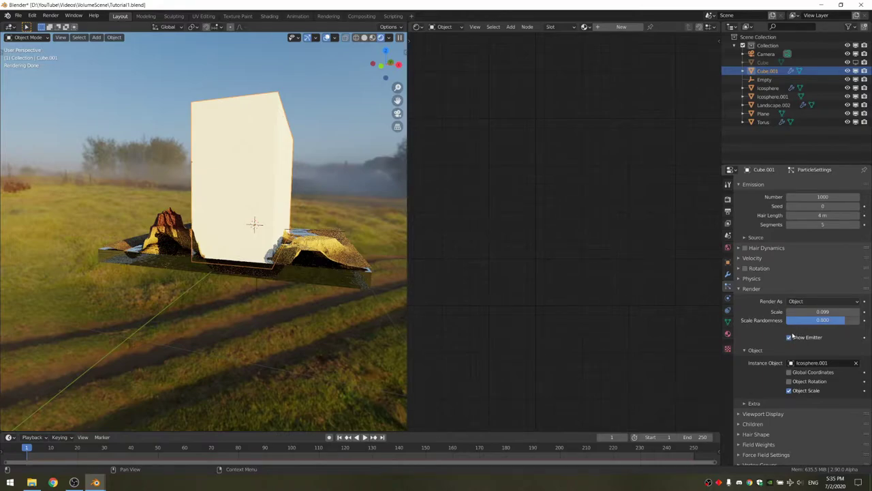
{"action": "left_click", "coordinate": [790, 336]}
{"action": "scroll", "coordinate": [792, 394], "scroll_direction": "down", "scroll_amount": 1}
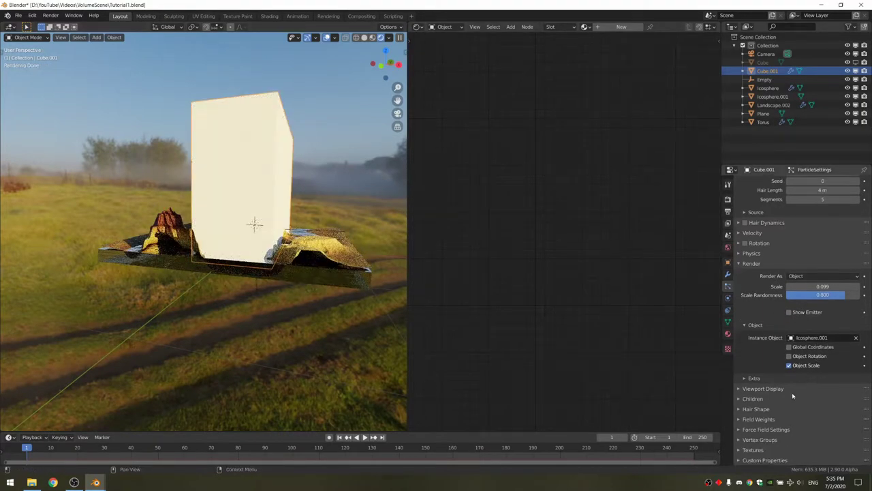
Step: Turn off Show Emitter in the particle system's viewport display and return to the camera view
{"action": "left_click", "coordinate": [760, 391]}
{"action": "scroll", "coordinate": [766, 388], "scroll_direction": "down", "scroll_amount": 2}
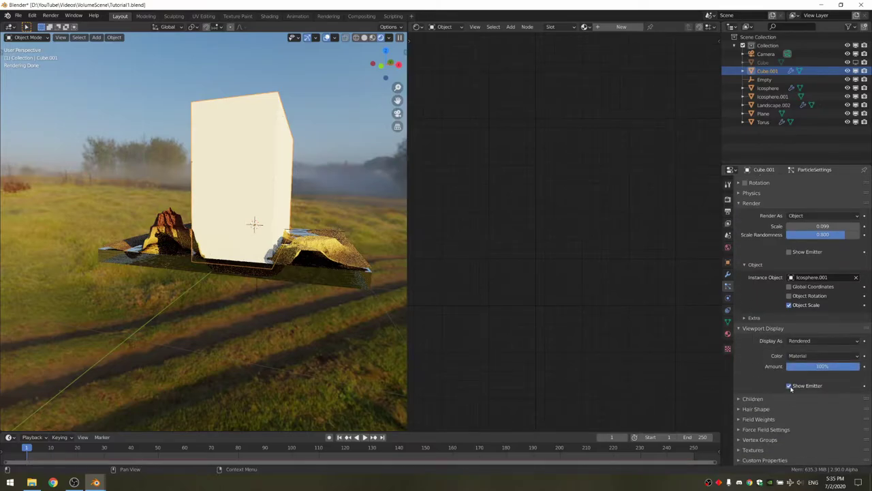
{"action": "left_click", "coordinate": [790, 388]}
{"action": "scroll", "coordinate": [272, 238], "scroll_direction": "up", "scroll_amount": 5}
{"action": "middle_click_drag", "start_coordinate": [273, 218], "coordinate": [286, 179], "text": "shift"}
{"action": "key", "text": "KP_0"}
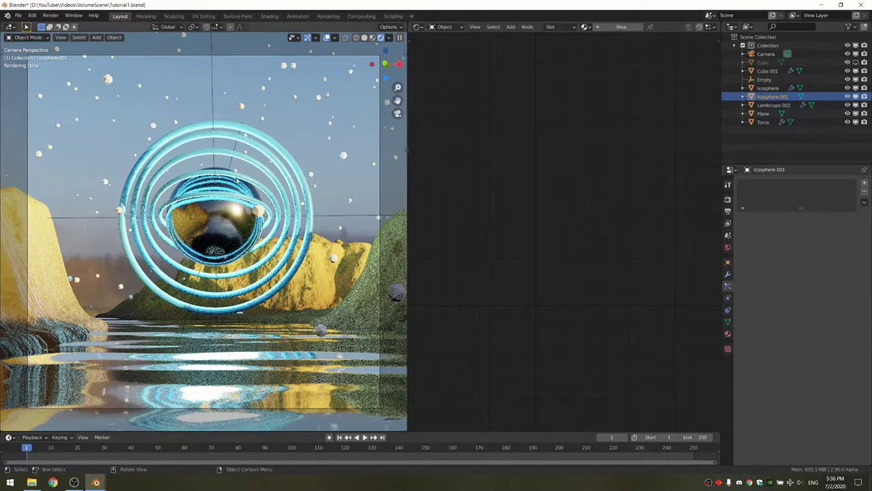
Step: Give Icosphere.001 a new material and replace its Principled BSDF with an Emission shader connected to the surface output
{"action": "left_click", "coordinate": [613, 27]}
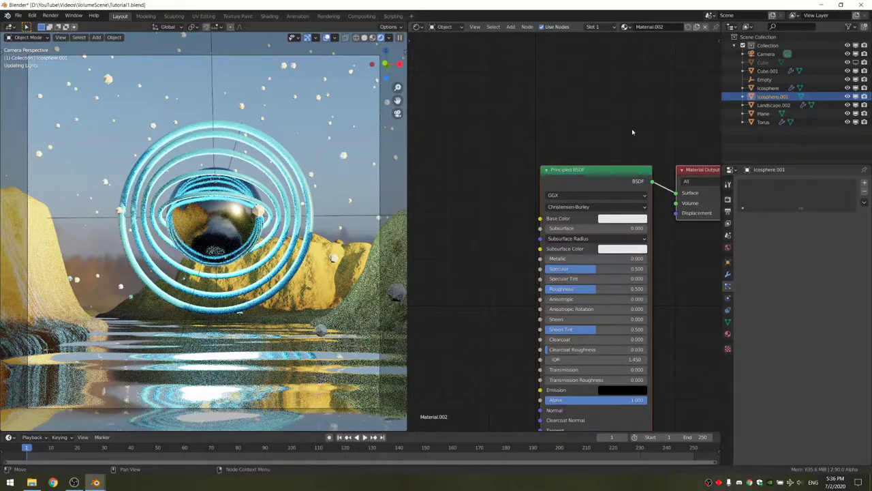
{"action": "left_click_drag", "start_coordinate": [643, 135], "coordinate": [593, 206]}
{"action": "key", "text": "x"}
{"action": "key", "text": "shift+a"}
{"action": "type", "text": "semi"}
{"action": "key", "text": "Return"}
{"action": "left_click", "coordinate": [605, 181]}
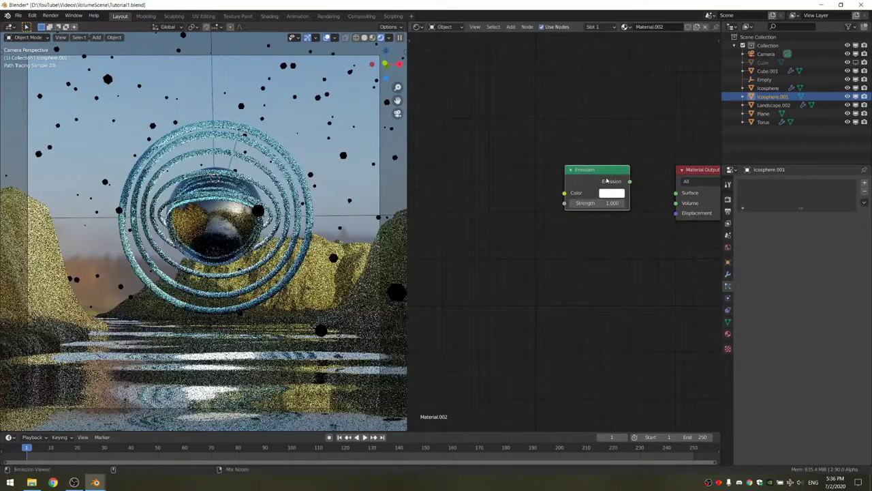
{"action": "left_click", "coordinate": [612, 181], "text": "ctrl+shift"}
{"action": "left_click_drag", "start_coordinate": [611, 181], "coordinate": [582, 189]}
Step: Set the particle emission color to light pink with strength 20 and run a test render
{"action": "left_click", "coordinate": [584, 201]}
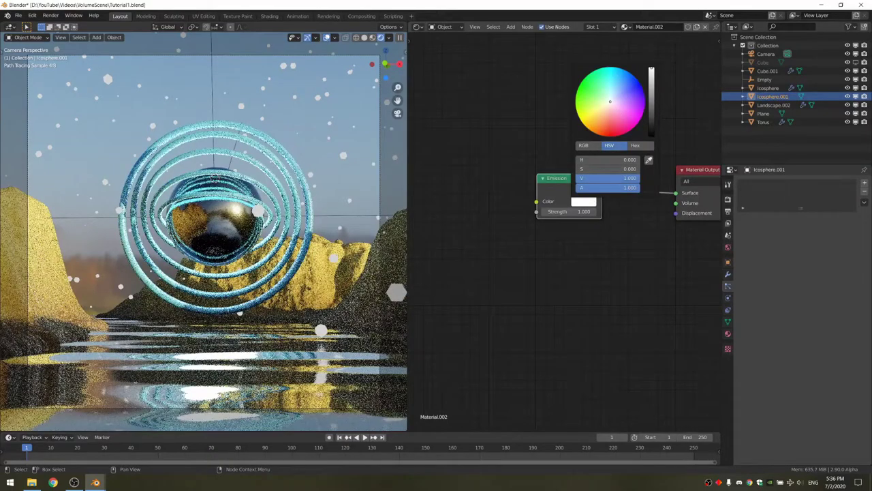
{"action": "left_click", "coordinate": [618, 112]}
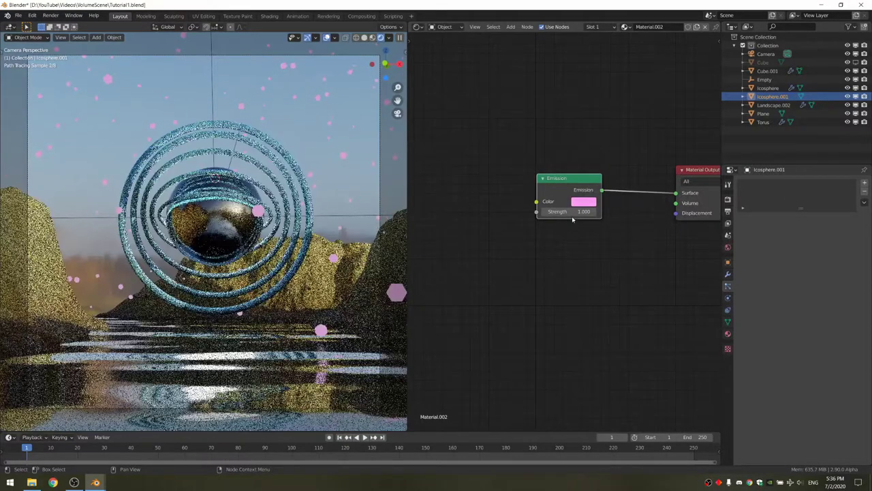
{"action": "left_click", "coordinate": [572, 212]}
{"action": "type", "text": "20"}
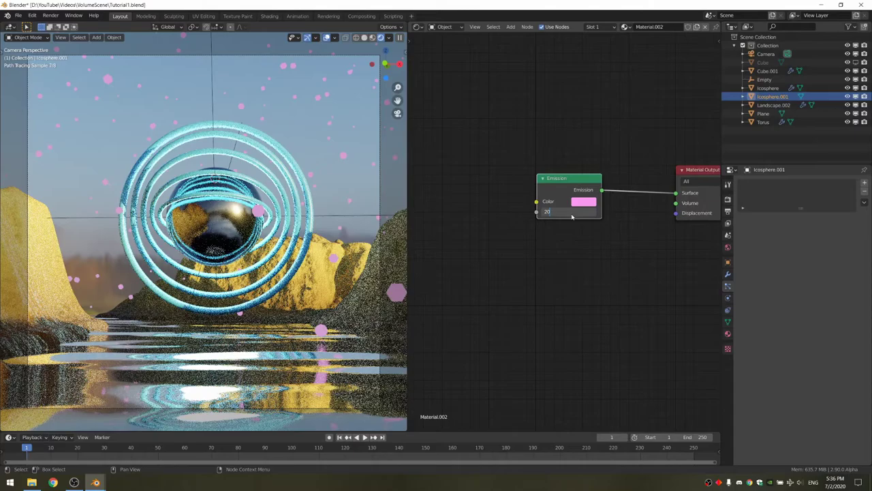
{"action": "key", "text": "Return"}
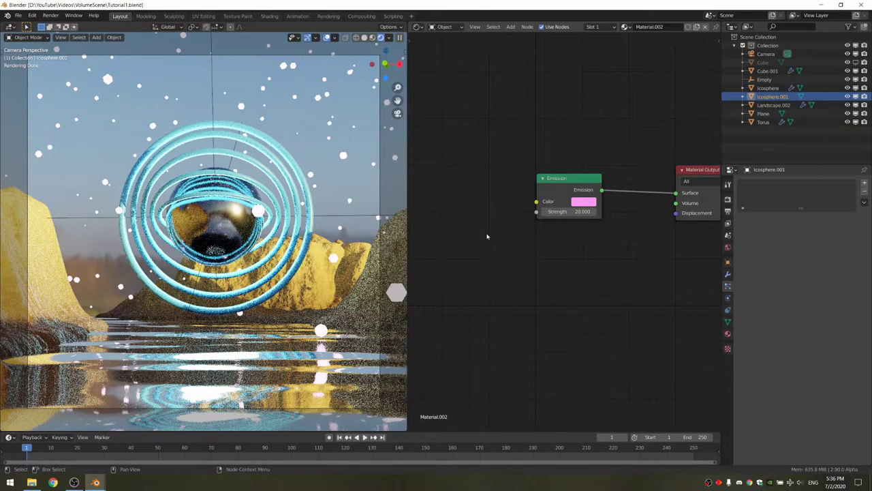
{"action": "key", "text": "F12"}
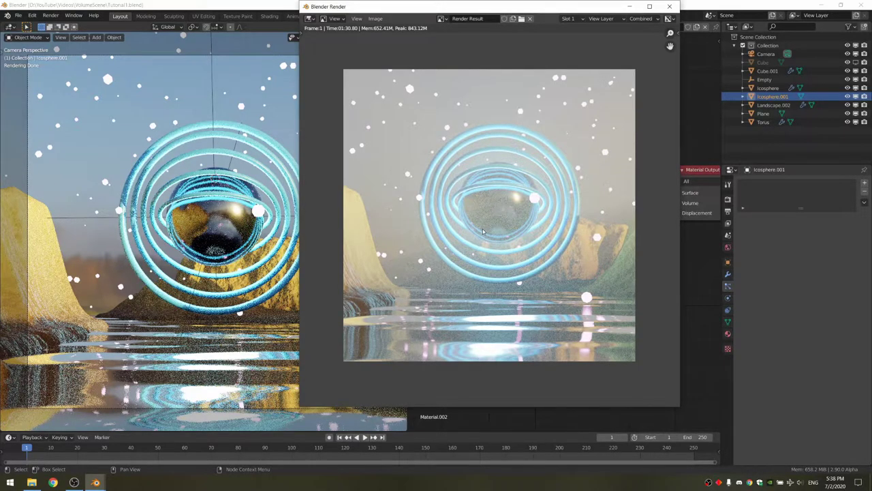
{"action": "key", "text": "Escape"}
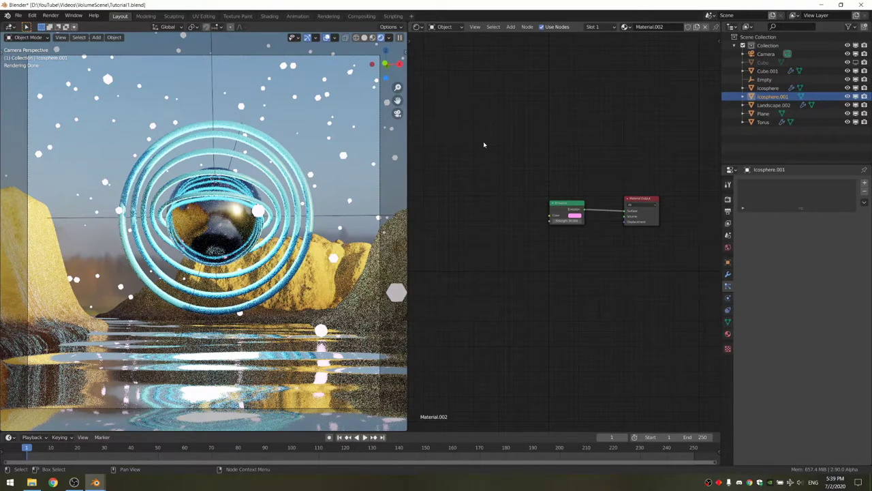
Step: In the World shader, replace the environment image texture with a Sky Texture feeding the Background color
{"action": "left_click", "coordinate": [446, 27]}
{"action": "left_click", "coordinate": [447, 46]}
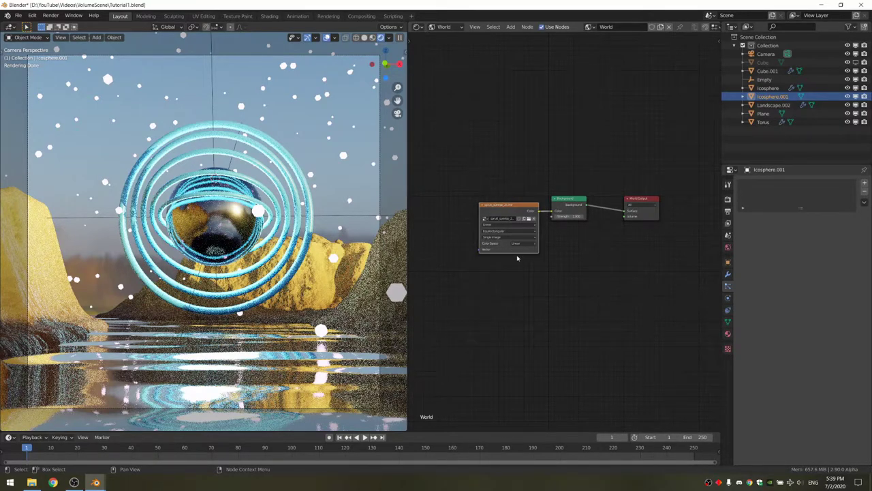
{"action": "key", "text": "x"}
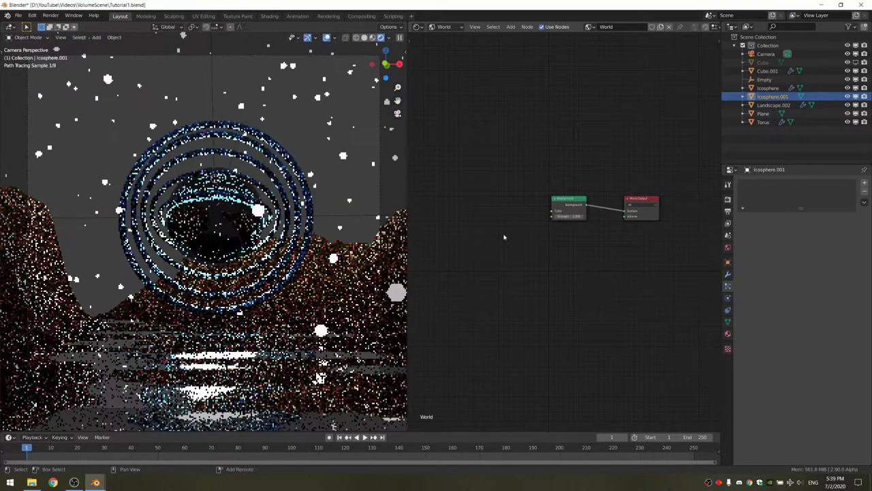
{"action": "key", "text": "shift+a"}
{"action": "left_click", "coordinate": [504, 236]}
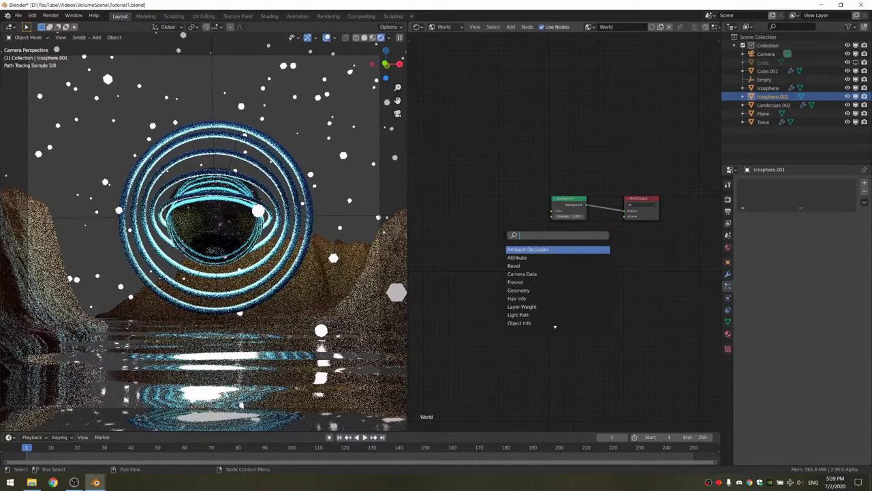
{"action": "type", "text": "sky"}
{"action": "key", "text": "Return"}
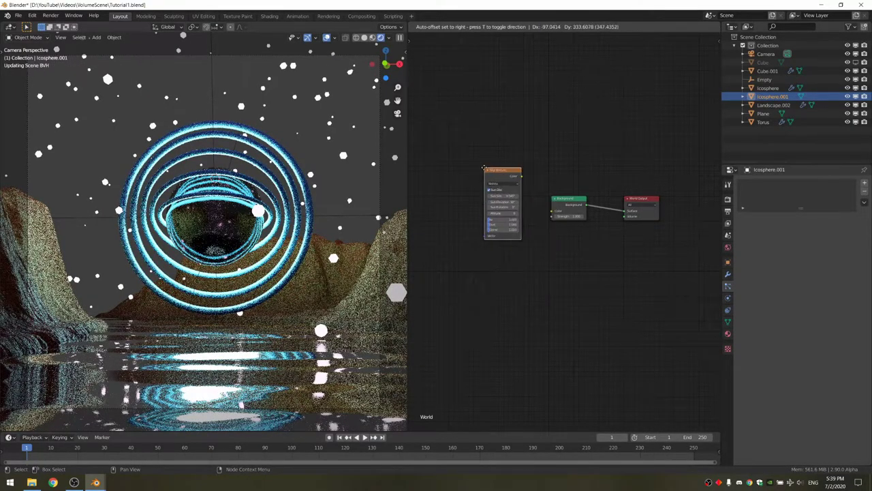
{"action": "left_click", "coordinate": [498, 205]}
{"action": "left_click_drag", "start_coordinate": [516, 204], "coordinate": [553, 211]}
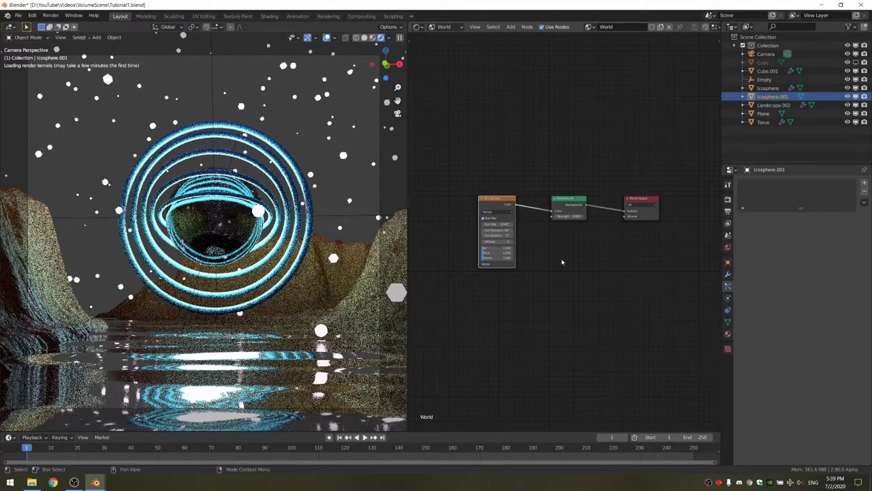
Step: Set the World Background strength to 1.5
{"action": "scroll", "coordinate": [554, 204], "scroll_direction": "up", "scroll_amount": 3}
{"action": "left_click", "coordinate": [584, 228]}
{"action": "type", "text": "1.5"}
{"action": "key", "text": "Return"}
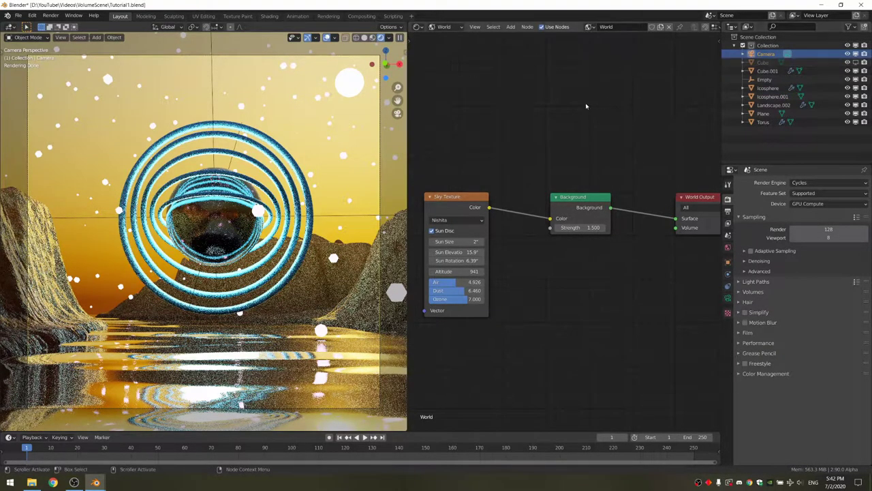
Step: Enable the camera's depth of field and pick the central Icosphere as its focus object
{"action": "left_click", "coordinate": [728, 298]}
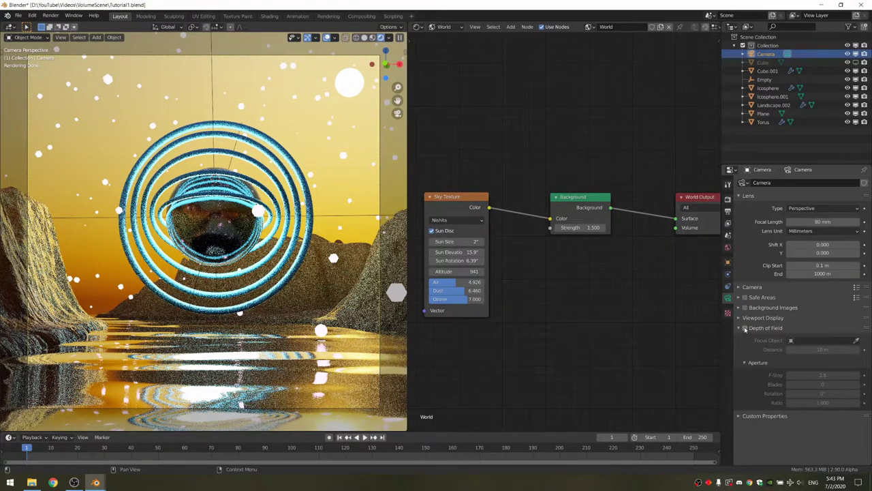
{"action": "left_click", "coordinate": [745, 328]}
{"action": "left_click", "coordinate": [856, 341]}
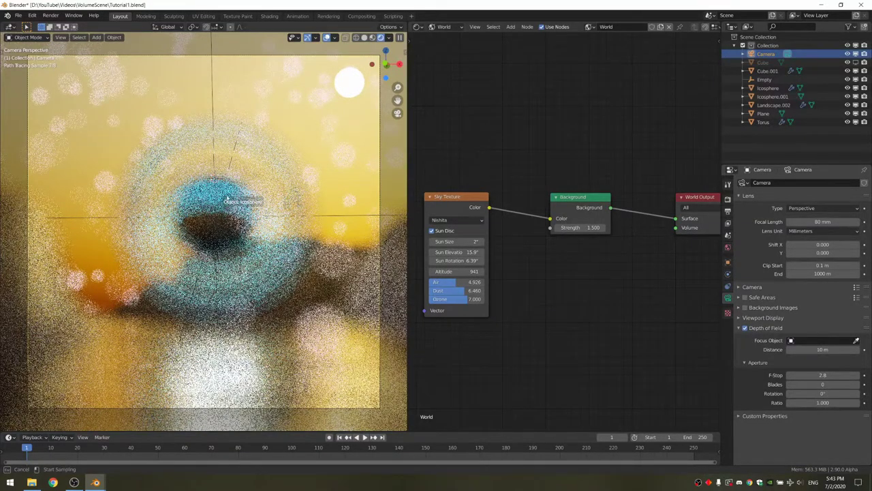
{"action": "left_click", "coordinate": [227, 202]}
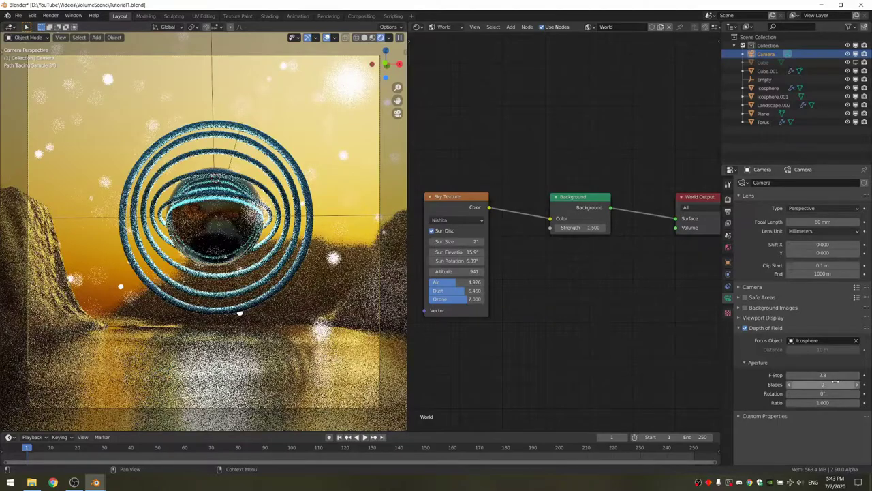
Step: Set the camera aperture to F-Stop 12 with 5 blades
{"action": "left_click", "coordinate": [830, 374]}
{"action": "type", "text": "10"}
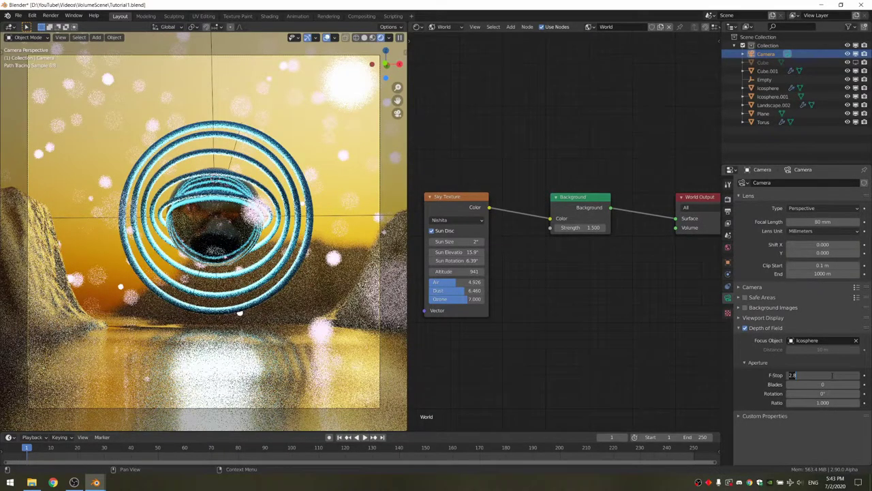
{"action": "key", "text": "Return"}
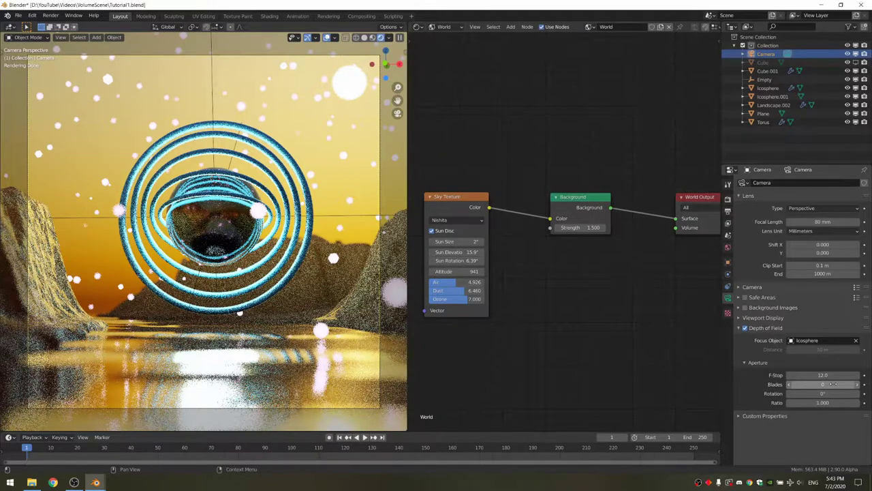
{"action": "left_click_drag", "start_coordinate": [832, 384], "coordinate": [841, 385]}
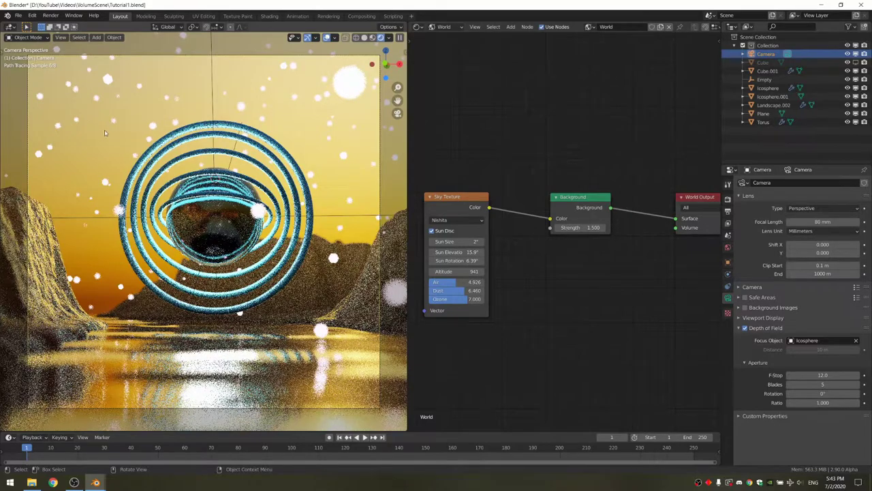
Step: Render the scene with the current settings, review the image, and close the render window
{"action": "left_click", "coordinate": [728, 199]}
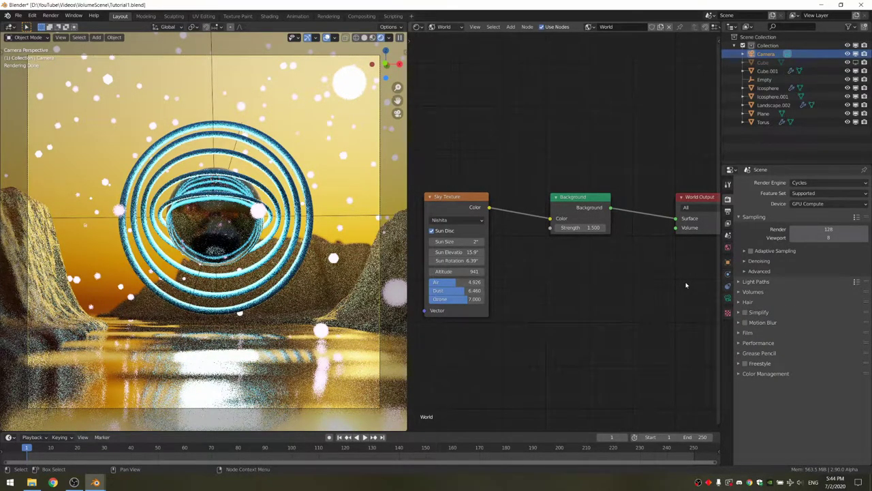
{"action": "key", "text": "F12"}
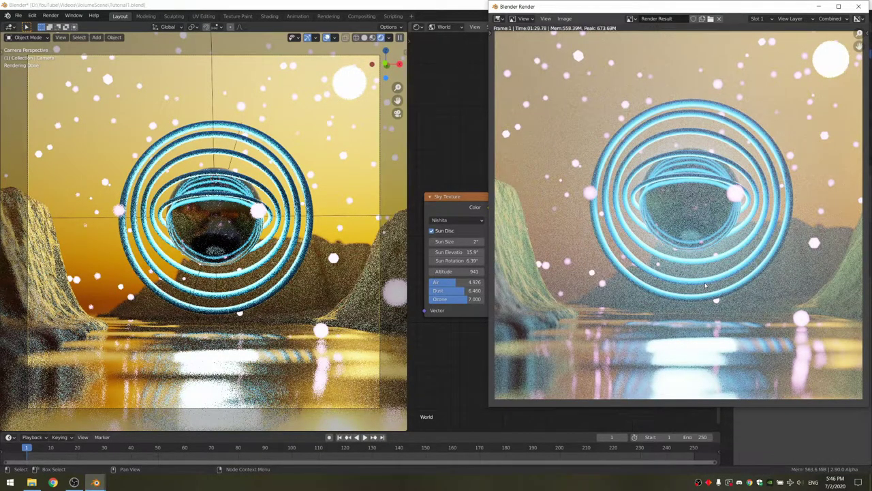
{"action": "left_click", "coordinate": [859, 6]}
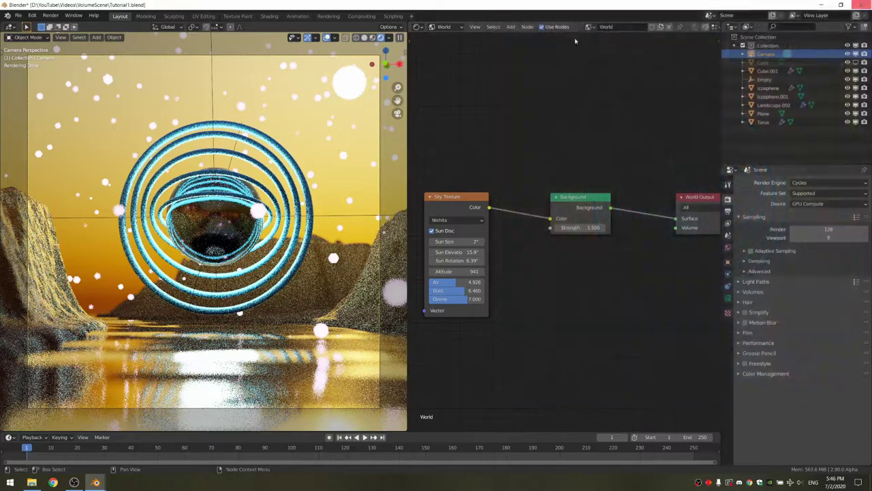
Step: Arrange the Compositing workspace with a wide node editor without its sidebar beside an Image Editor displaying the Render Result
{"action": "left_click", "coordinate": [362, 15]}
{"action": "left_click_drag", "start_coordinate": [718, 26], "coordinate": [339, 32]}
{"action": "left_click", "coordinate": [351, 26]}
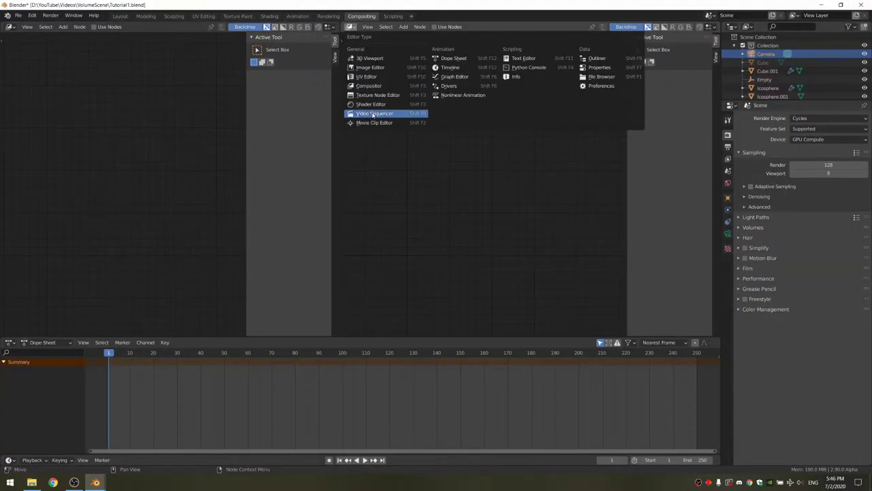
{"action": "left_click", "coordinate": [373, 68]}
{"action": "left_click", "coordinate": [493, 27]}
{"action": "left_click", "coordinate": [516, 37]}
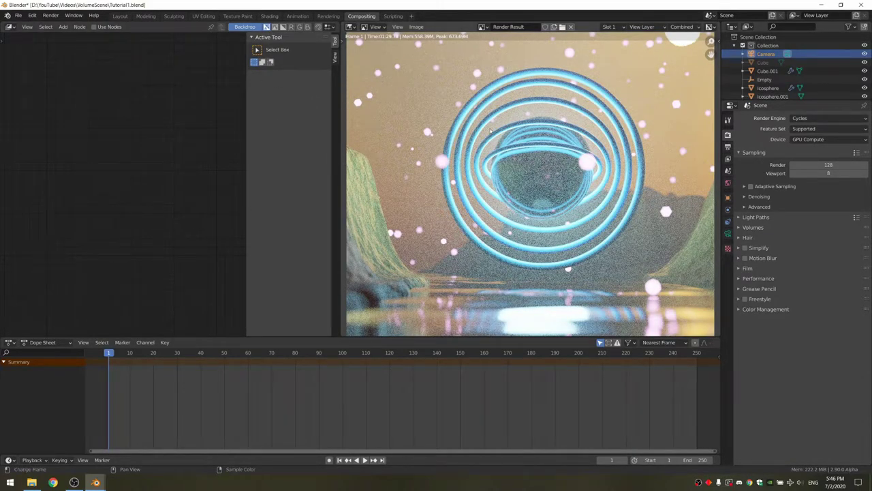
{"action": "left_click_drag", "start_coordinate": [341, 178], "coordinate": [436, 181]}
{"action": "key", "text": "n"}
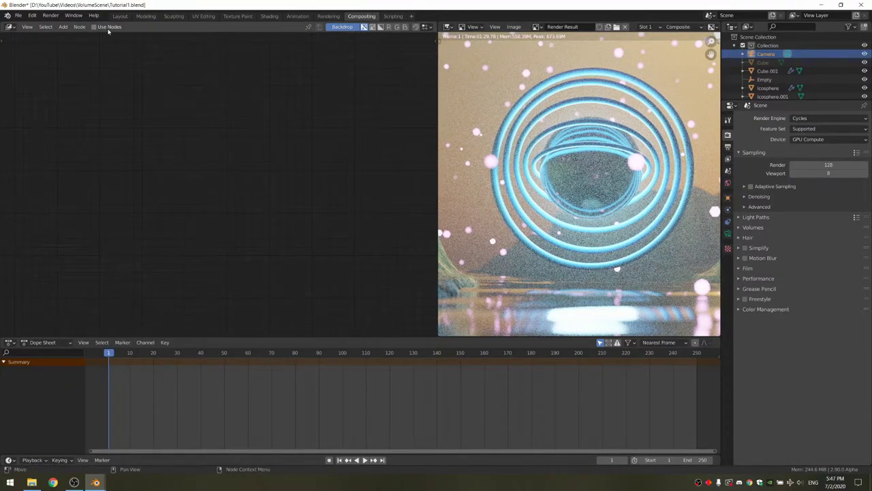
Step: Enable compositing nodes for the scene and turn on the view layer's Denoising Data pass
{"action": "left_click", "coordinate": [107, 27]}
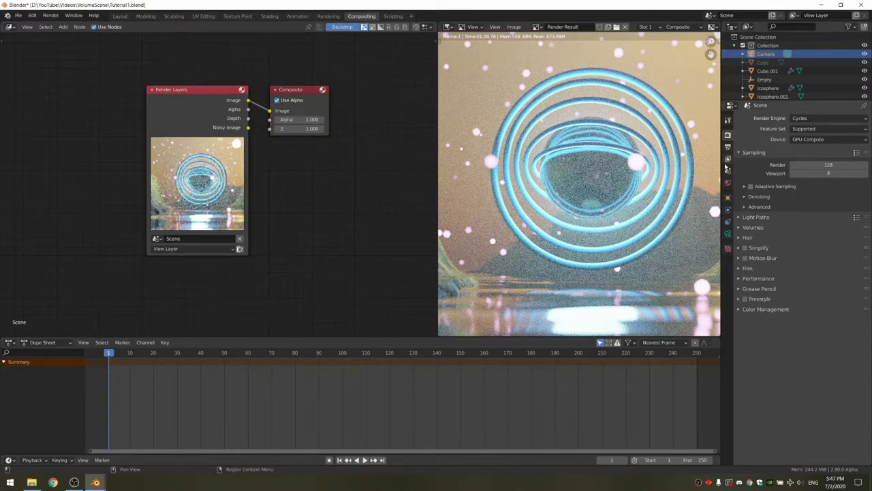
{"action": "left_click", "coordinate": [728, 159]}
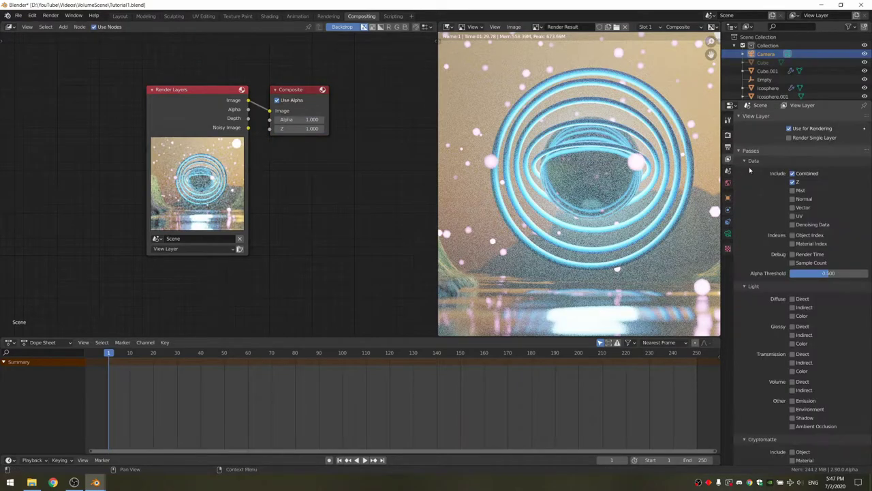
{"action": "left_click", "coordinate": [791, 225]}
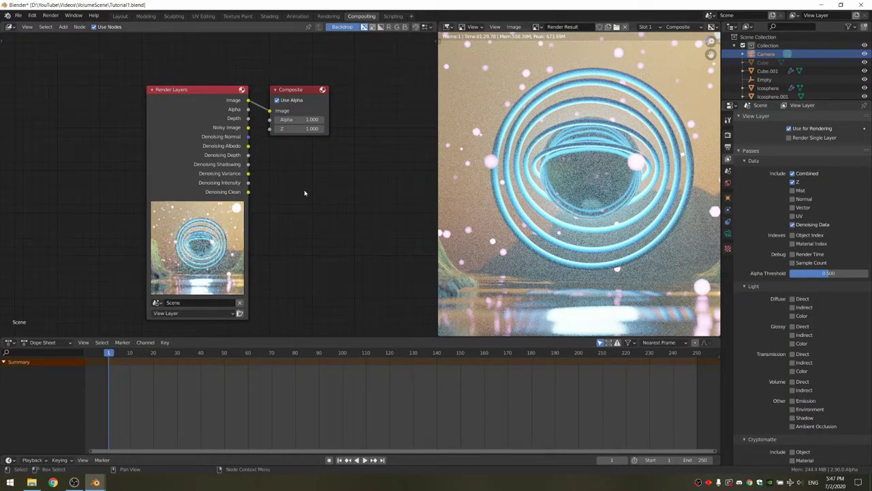
Step: Insert a Denoise node on the image link between the Render Layers and Composite nodes
{"action": "middle_click_drag", "start_coordinate": [293, 181], "coordinate": [288, 263]}
{"action": "key", "text": "shift+a"}
{"action": "key", "text": "d"}
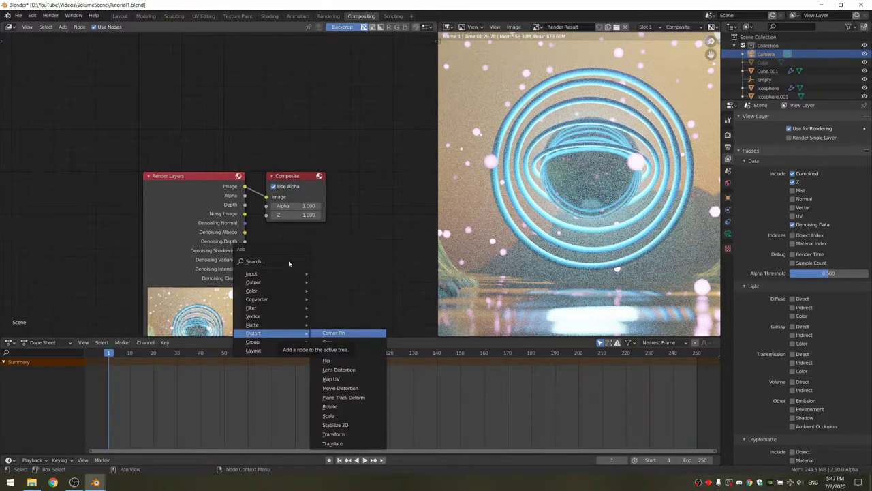
{"action": "left_click", "coordinate": [288, 263]}
{"action": "type", "text": "denoise"}
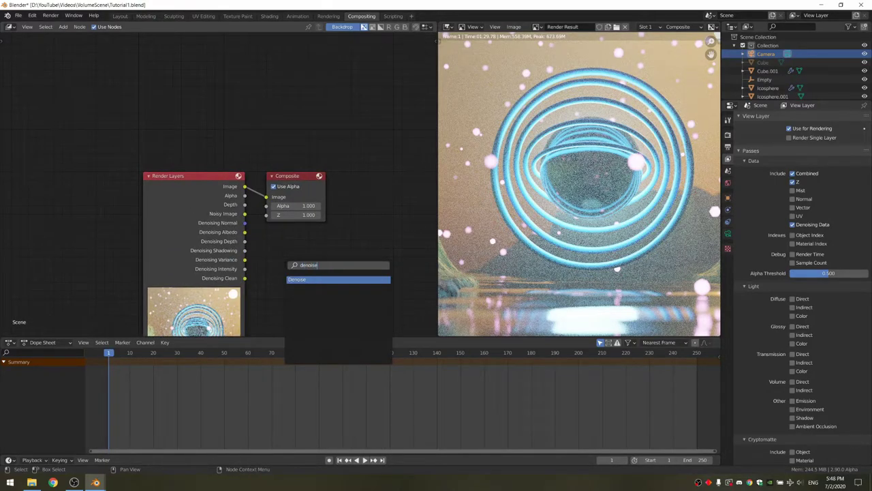
{"action": "key", "text": "Return"}
{"action": "left_click", "coordinate": [289, 185]}
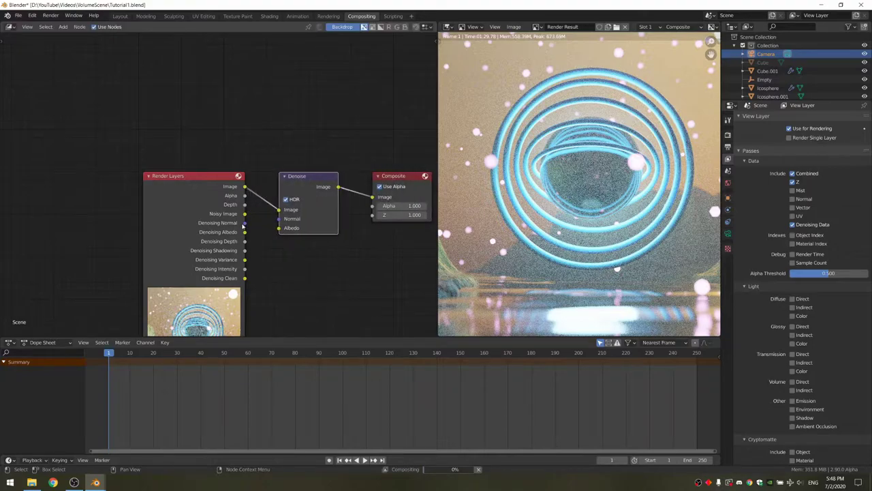
Step: Connect the Denoising Normal and Denoising Albedo outputs to the Denoise node's matching inputs and inspect the denoised render
{"action": "left_click_drag", "start_coordinate": [244, 223], "coordinate": [281, 229]}
{"action": "middle_click_drag", "start_coordinate": [352, 264], "coordinate": [261, 289]}
{"action": "scroll", "coordinate": [261, 287], "scroll_direction": "down", "scroll_amount": 3}
{"action": "scroll", "coordinate": [577, 205], "scroll_direction": "down", "scroll_amount": 2}
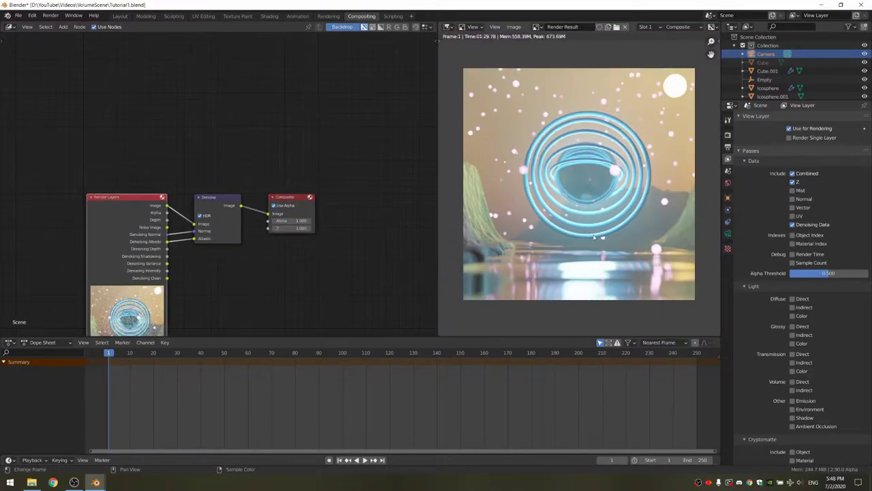
{"action": "scroll", "coordinate": [592, 253], "scroll_direction": "up", "scroll_amount": 3}
{"action": "scroll", "coordinate": [591, 252], "scroll_direction": "down", "scroll_amount": 1}
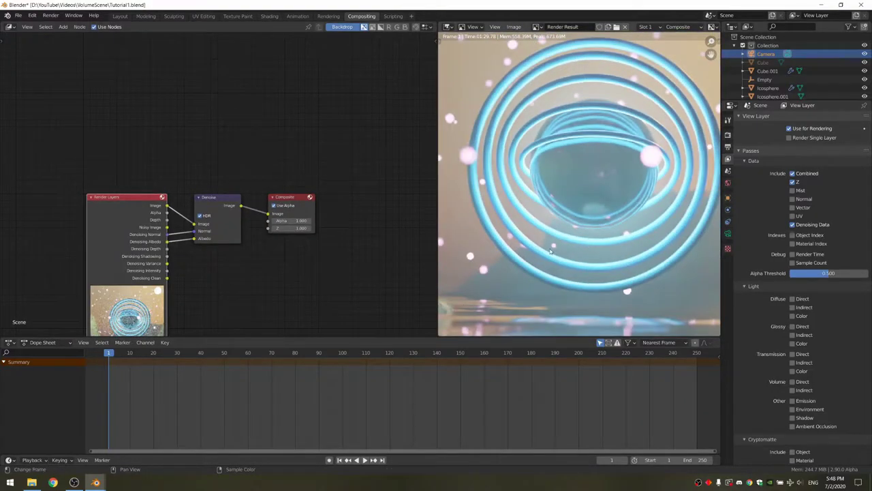
{"action": "scroll", "coordinate": [248, 263], "scroll_direction": "up", "scroll_amount": 1}
{"action": "key", "text": "shift+a"}
{"action": "type", "text": "glare"}
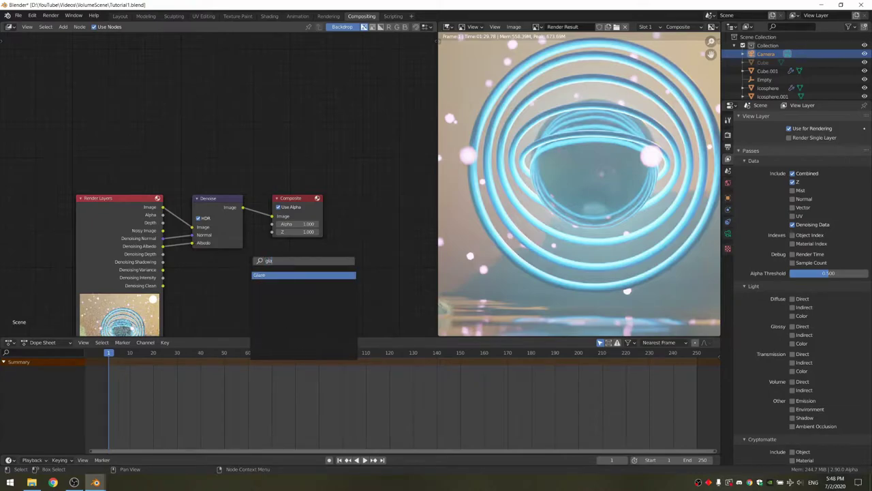
{"action": "key", "text": "Return"}
{"action": "left_click", "coordinate": [267, 192]}
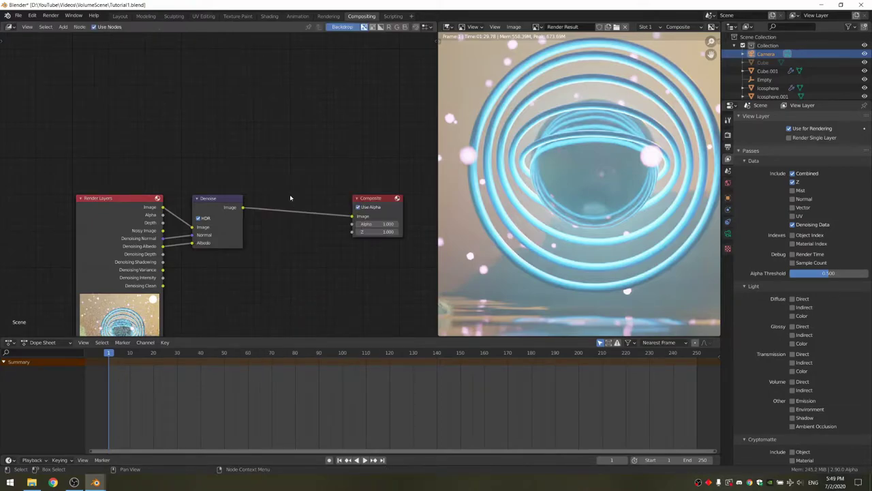
Step: Insert a Glare node between Denoise and Composite and set it to Fog Glow with High quality
{"action": "key", "text": "shift+a"}
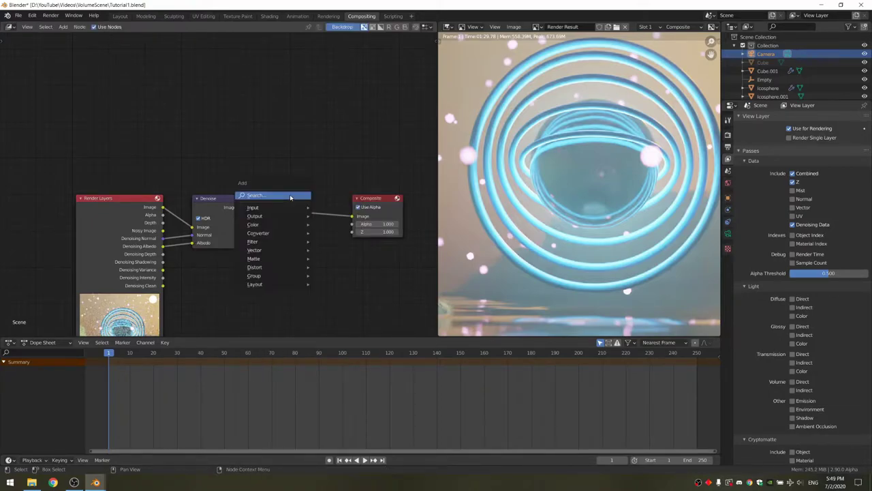
{"action": "left_click", "coordinate": [290, 194]}
{"action": "type", "text": "glare"}
{"action": "key", "text": "Return"}
{"action": "left_click", "coordinate": [289, 222]}
{"action": "left_click", "coordinate": [293, 219]}
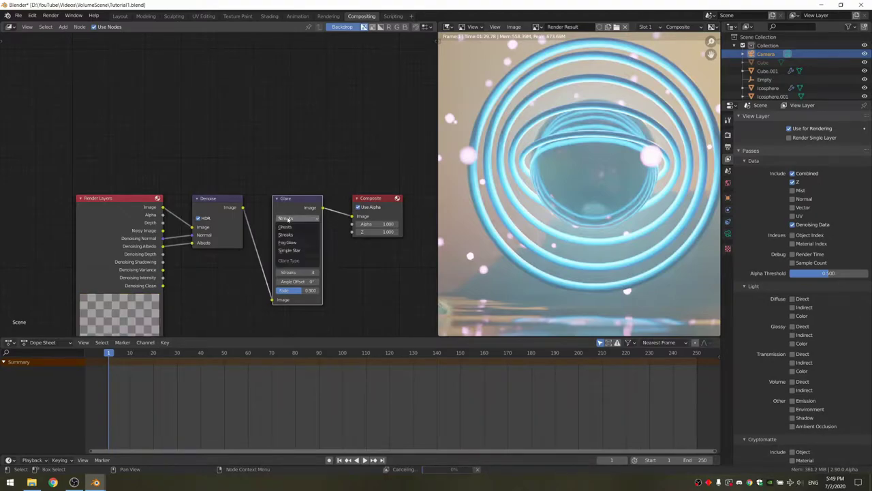
{"action": "left_click", "coordinate": [288, 241]}
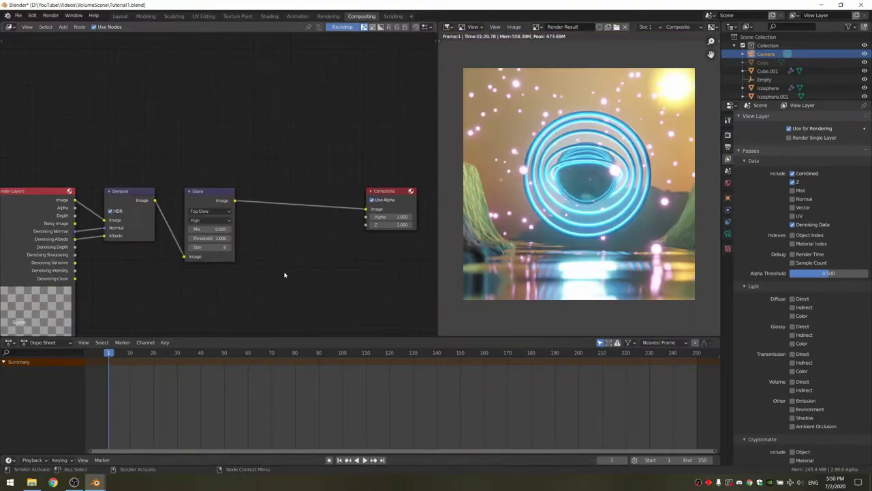
Step: Insert an RGB Curves node between Glare and Composite, lowering its shadows and raising the midtones to about X 0.53, Y 0.57
{"action": "key", "text": "shift+a"}
{"action": "type", "text": "rgb"}
{"action": "key", "text": "Down"}
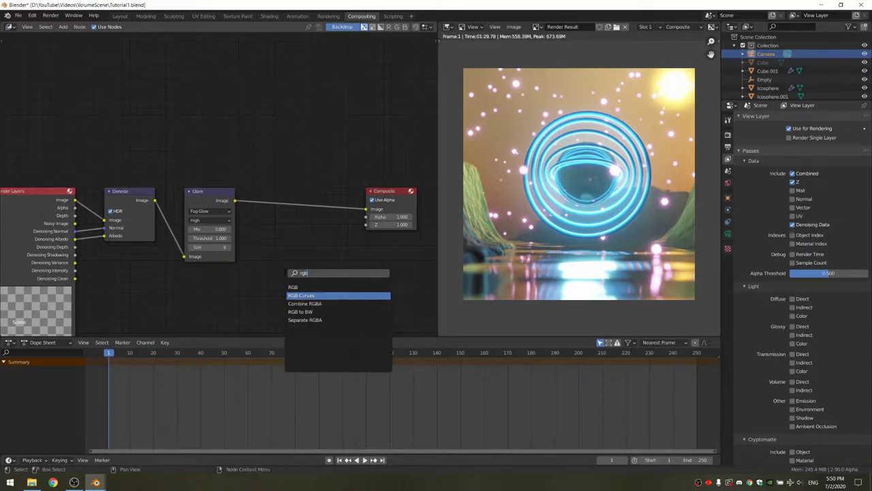
{"action": "key", "text": "Return"}
{"action": "left_click", "coordinate": [271, 239]}
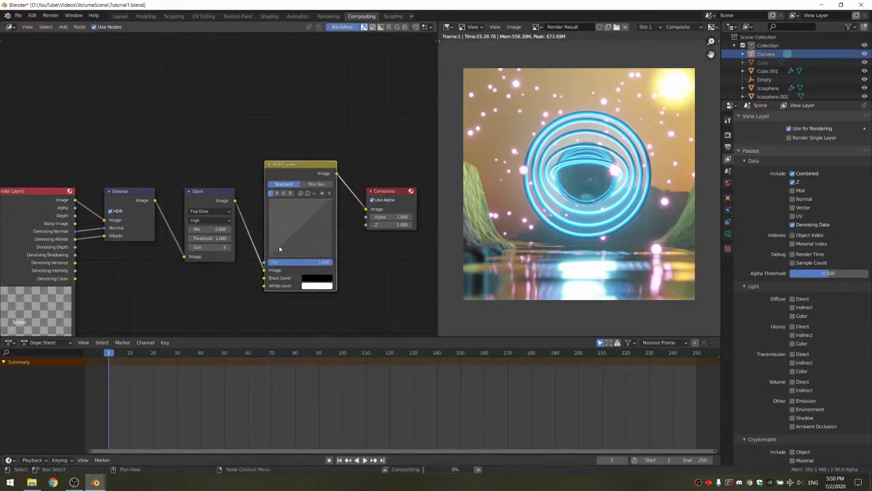
{"action": "left_click", "coordinate": [278, 248]}
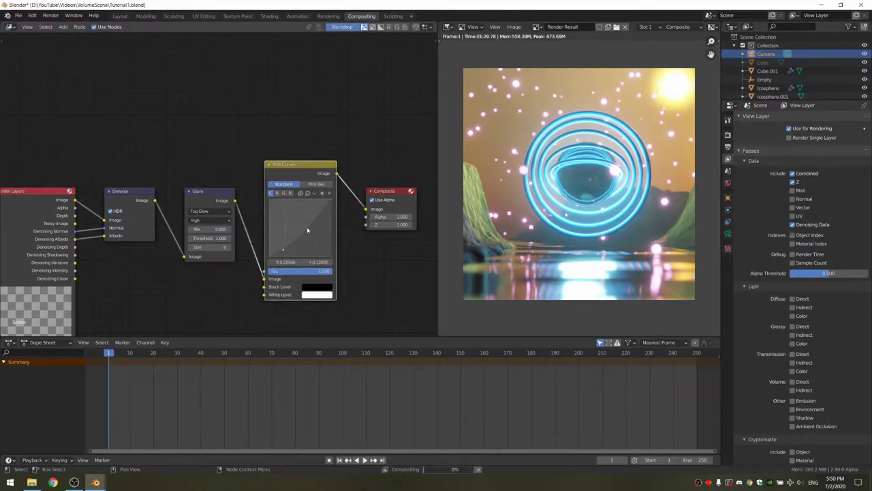
{"action": "left_click_drag", "start_coordinate": [304, 226], "coordinate": [302, 224]}
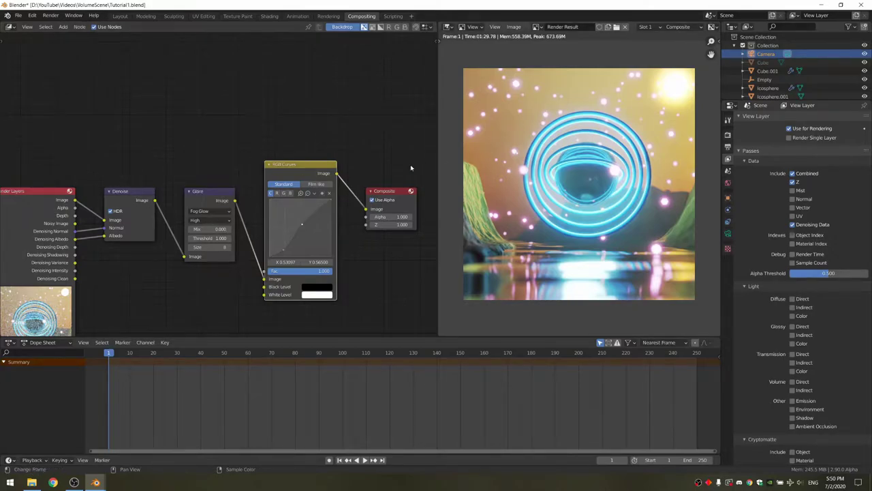
Step: Mute the Denoise and Glare nodes and steepen the RGB curve with an upper point at about X 0.68, Y 0.79
{"action": "left_click_drag", "start_coordinate": [145, 209], "coordinate": [229, 292]}
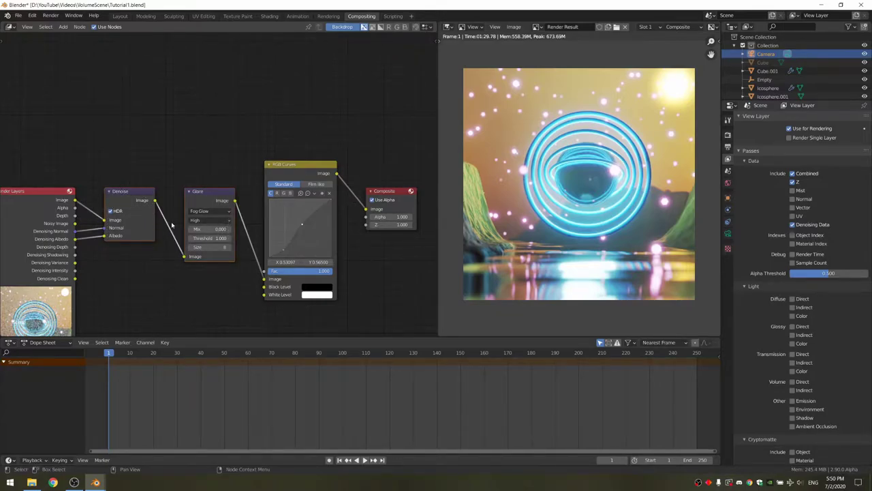
{"action": "key", "text": "m"}
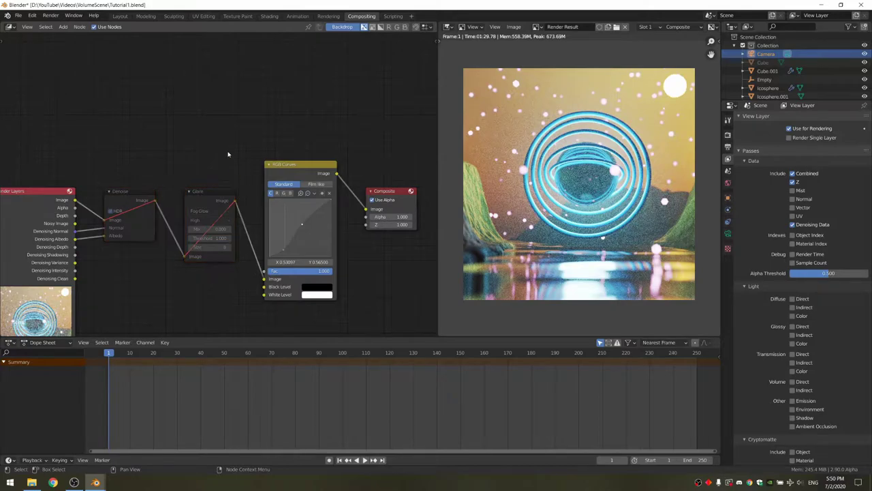
{"action": "middle_click_drag", "start_coordinate": [330, 206], "coordinate": [257, 187]}
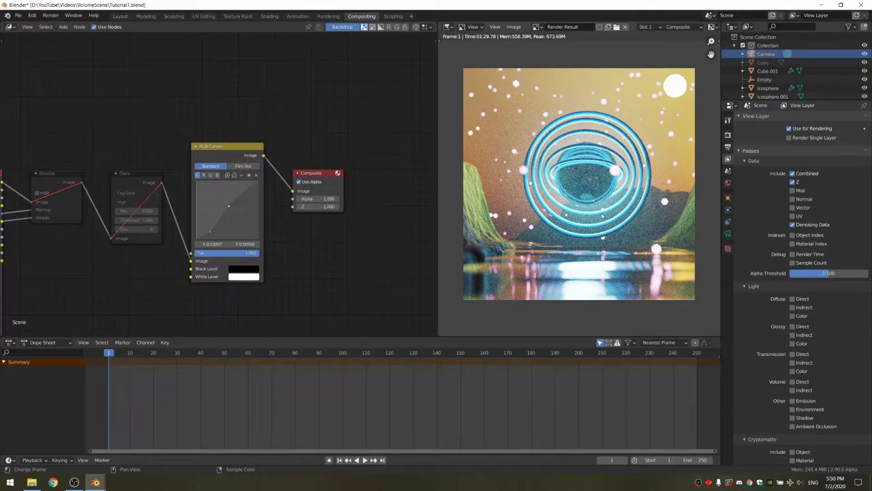
{"action": "scroll", "coordinate": [279, 211], "scroll_direction": "up", "scroll_amount": 2}
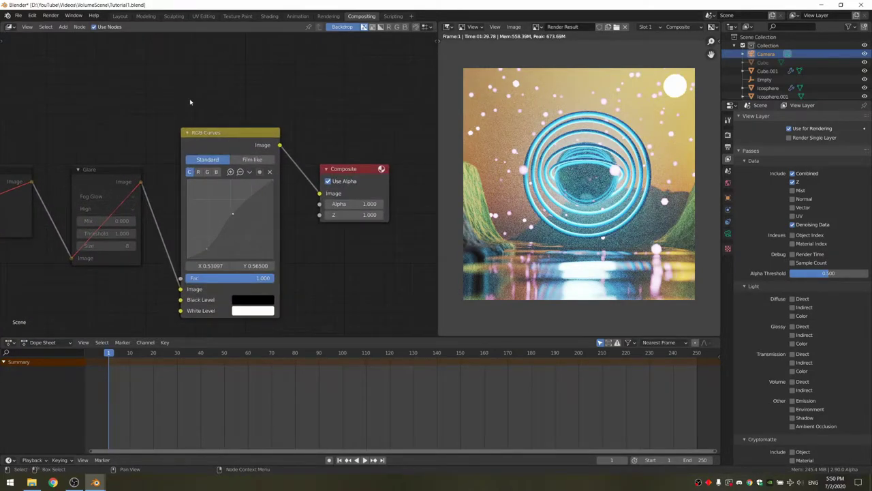
{"action": "scroll", "coordinate": [190, 145], "scroll_direction": "down", "scroll_amount": 2}
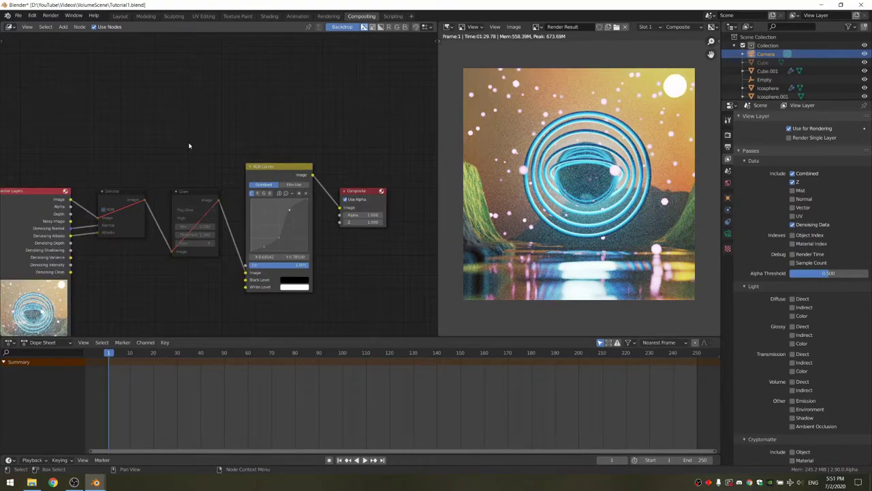
Step: Add a Sun Beams node above Glare, feed it from the Denoise output, and connect its result to the Composite image input
{"action": "key", "text": "shift+a"}
{"action": "left_click", "coordinate": [189, 145]}
{"action": "type", "text": "sun"}
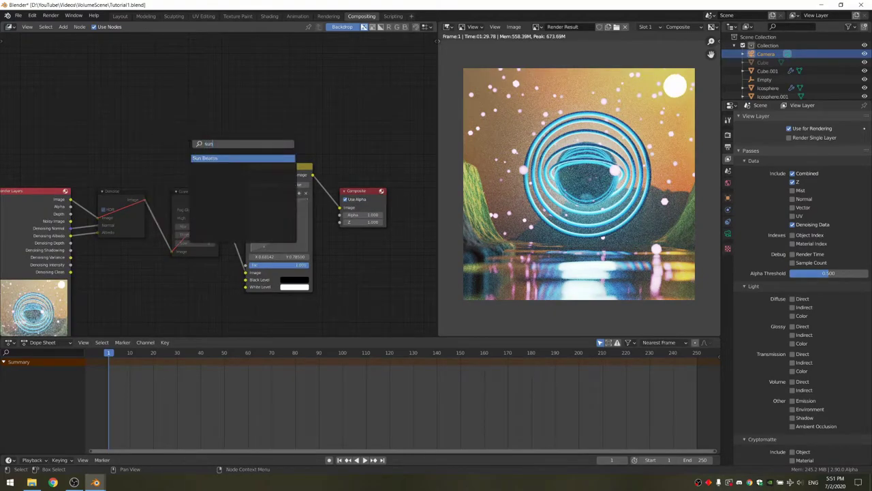
{"action": "key", "text": "Return"}
{"action": "left_click", "coordinate": [173, 120]}
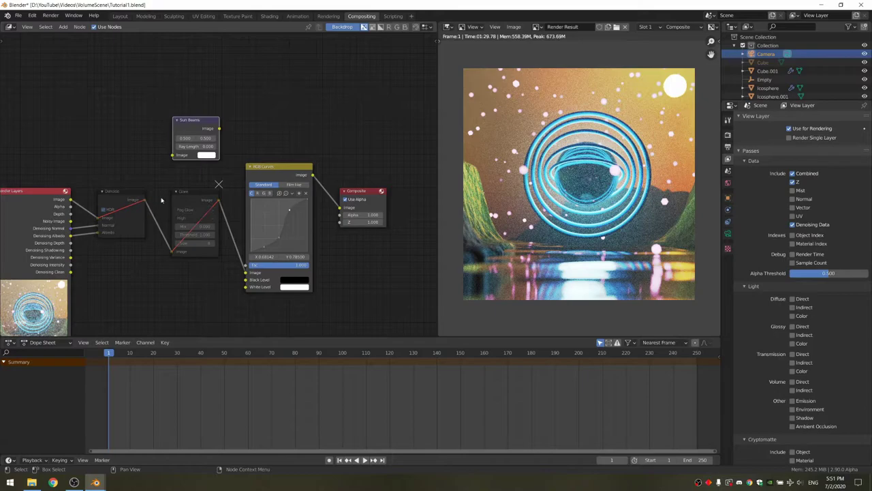
{"action": "left_click_drag", "start_coordinate": [145, 202], "coordinate": [173, 156]}
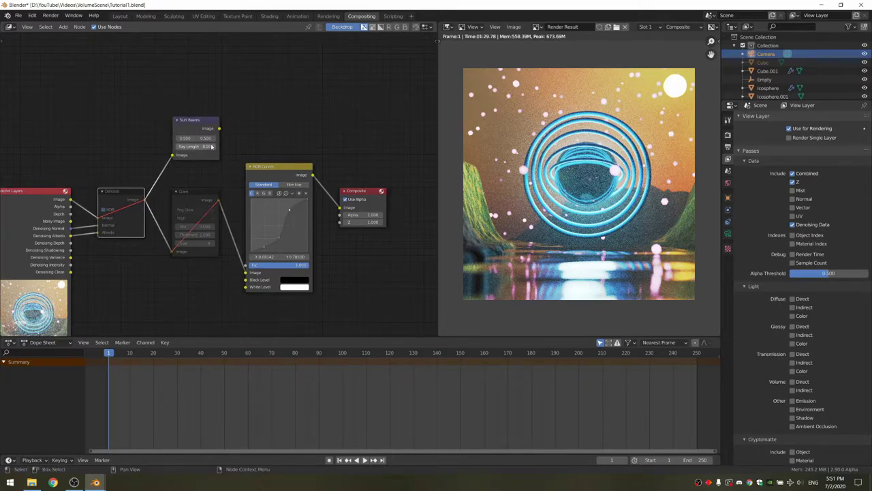
{"action": "left_click_drag", "start_coordinate": [70, 200], "coordinate": [72, 151]}
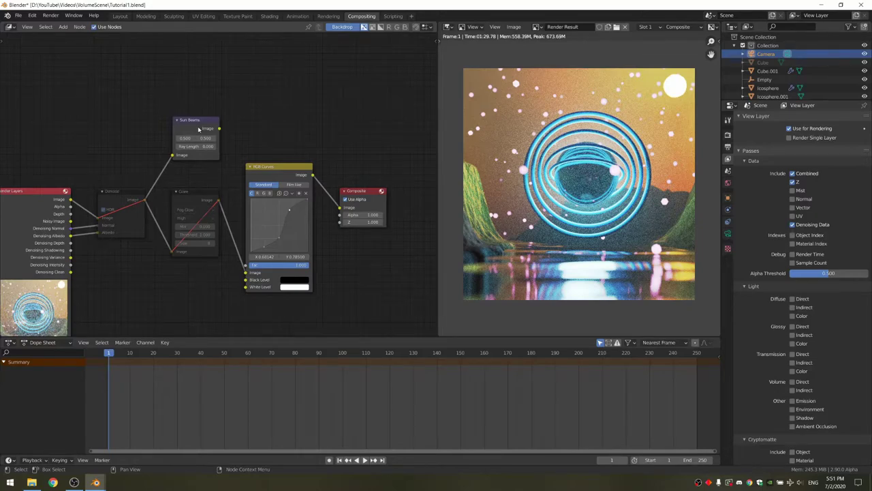
{"action": "left_click_drag", "start_coordinate": [219, 129], "coordinate": [342, 208]}
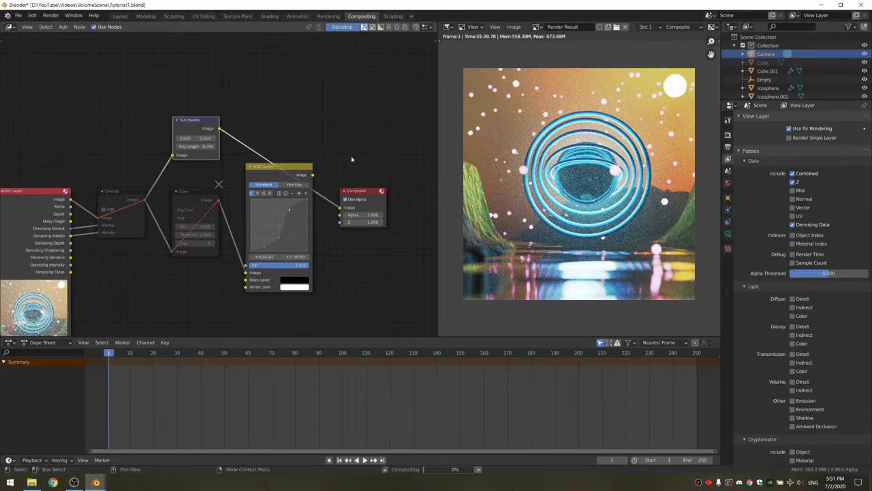
Step: Set the Sun Beams ray length to 0.1 and its source point to 0.87, 0.9
{"action": "middle_click_drag", "start_coordinate": [352, 169], "coordinate": [318, 176]}
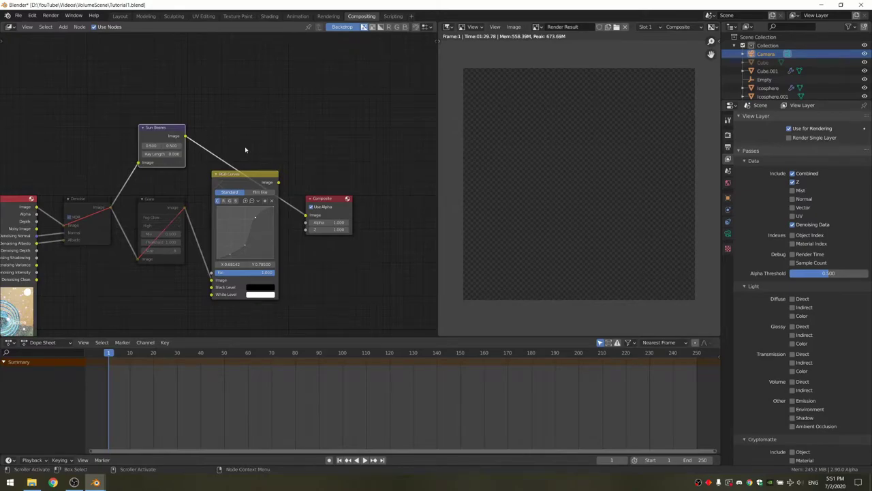
{"action": "scroll", "coordinate": [208, 160], "scroll_direction": "up", "scroll_amount": 2}
{"action": "left_click", "coordinate": [135, 143]}
{"action": "type", "text": "0.1"}
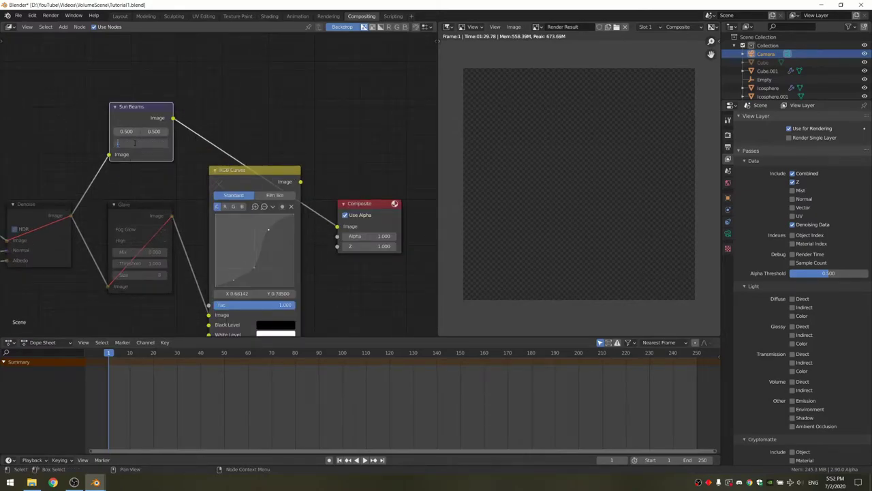
{"action": "key", "text": "Return"}
{"action": "left_click_drag", "start_coordinate": [126, 131], "coordinate": [132, 131]}
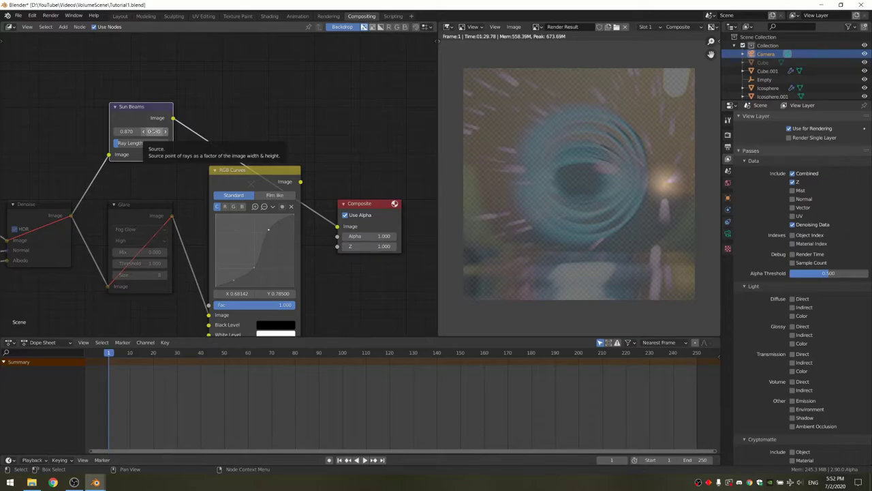
{"action": "left_click", "coordinate": [154, 131]}
{"action": "type", "text": "0.9"}
{"action": "key", "text": "Return"}
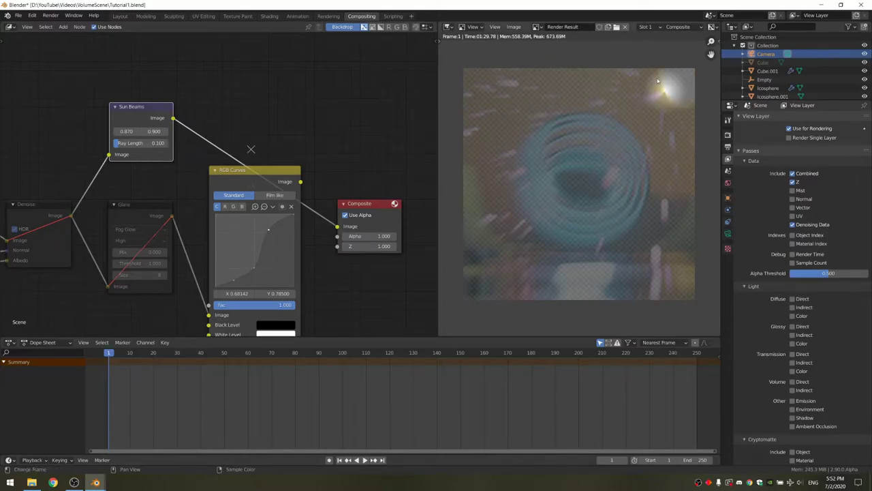
Step: Refine the Sun Beams source point to 0.9, 0.91 so the rays originate at the sun
{"action": "left_click", "coordinate": [124, 131]}
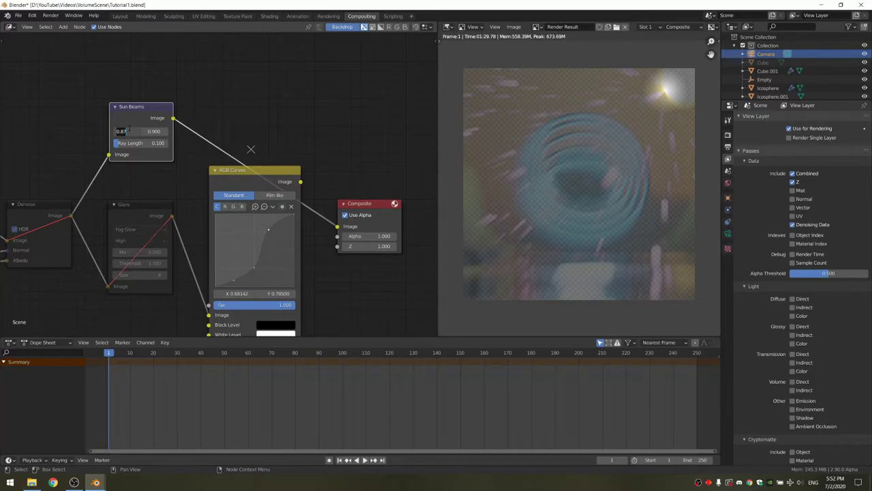
{"action": "type", "text": "0.89"}
{"action": "key", "text": "Return"}
{"action": "left_click", "coordinate": [150, 131]}
{"action": "type", "text": "1"}
{"action": "key", "text": "Return"}
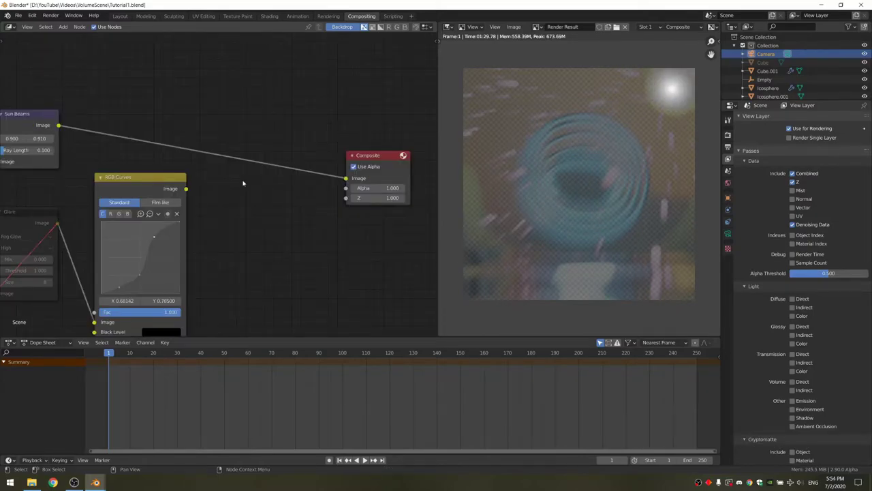
Step: Insert a Mix node ahead of Composite and feed its two image inputs from Sun Beams and RGB Curves
{"action": "key", "text": "shift+a"}
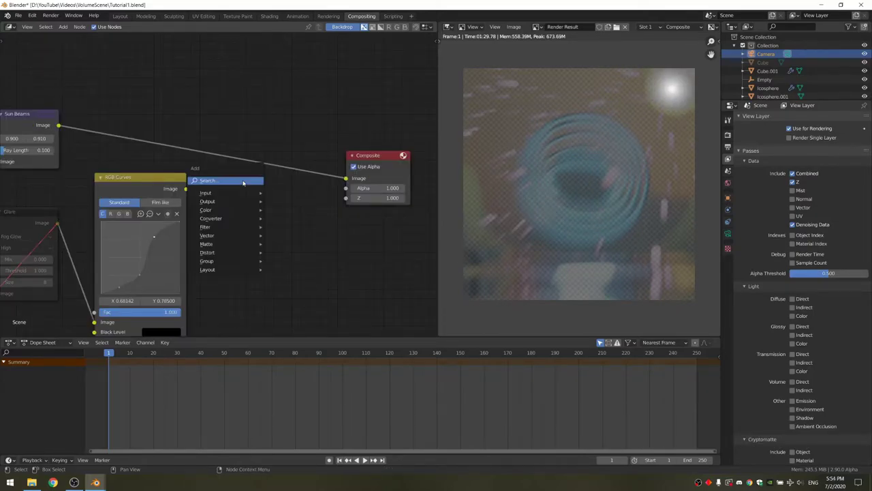
{"action": "left_click", "coordinate": [252, 193]}
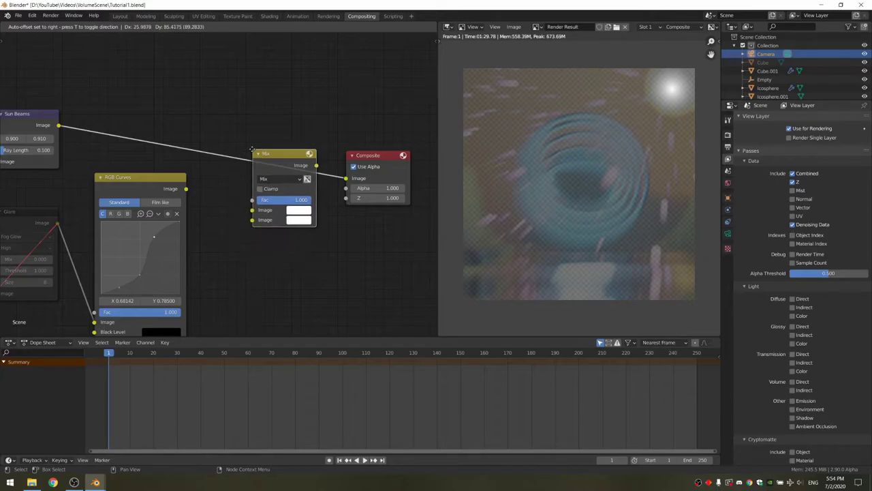
{"action": "left_click", "coordinate": [247, 150]}
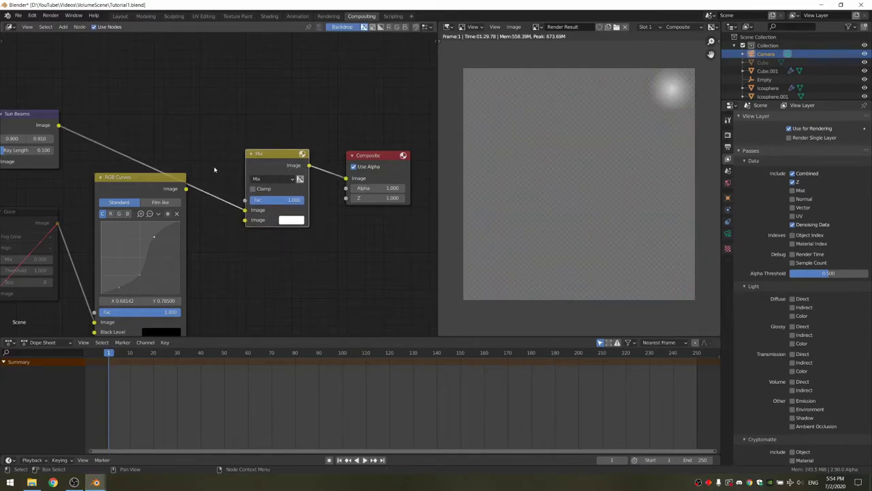
{"action": "left_click_drag", "start_coordinate": [185, 188], "coordinate": [245, 210]}
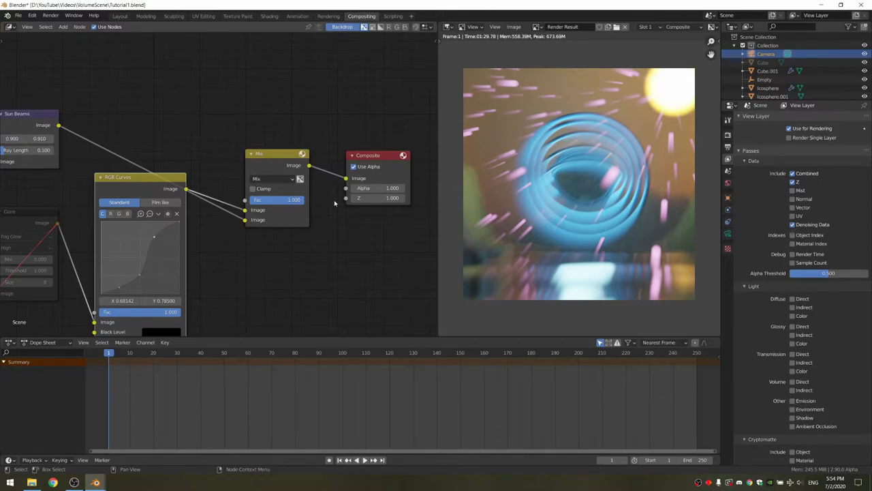
Step: Set the Mix node's blending mode to Add and its factor to 0.2
{"action": "left_click", "coordinate": [280, 179]}
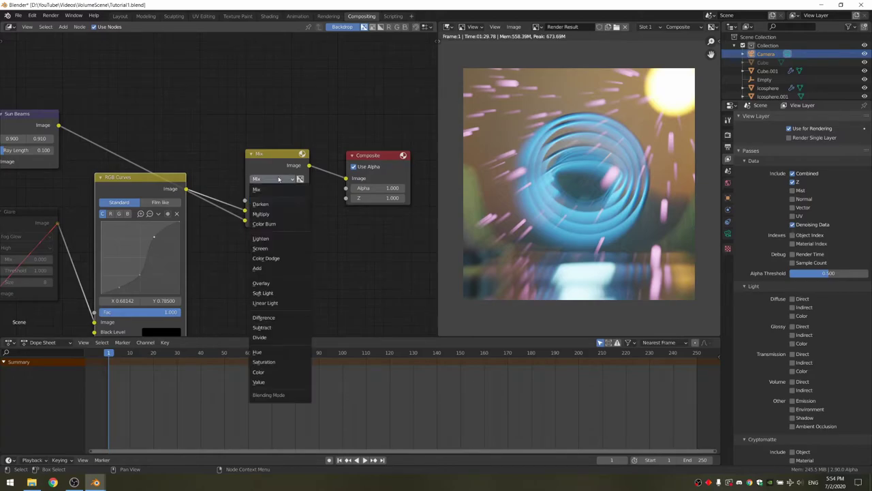
{"action": "left_click", "coordinate": [272, 268]}
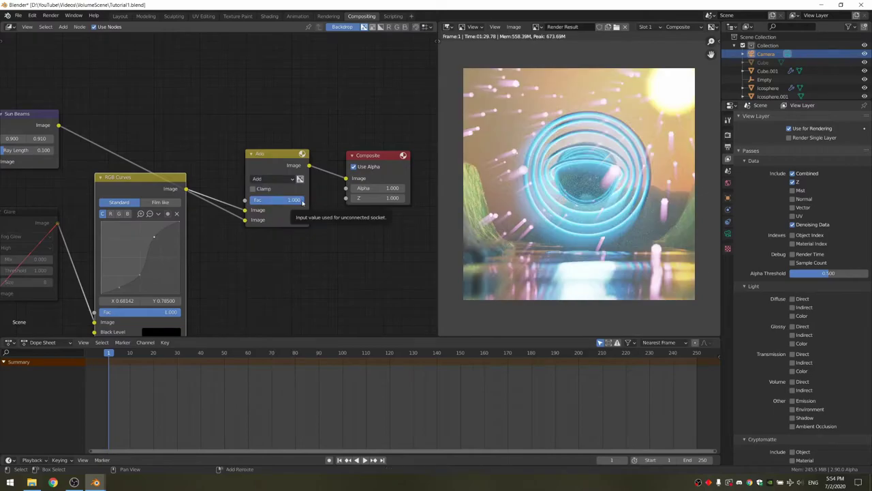
{"action": "left_click_drag", "start_coordinate": [302, 199], "coordinate": [271, 199]}
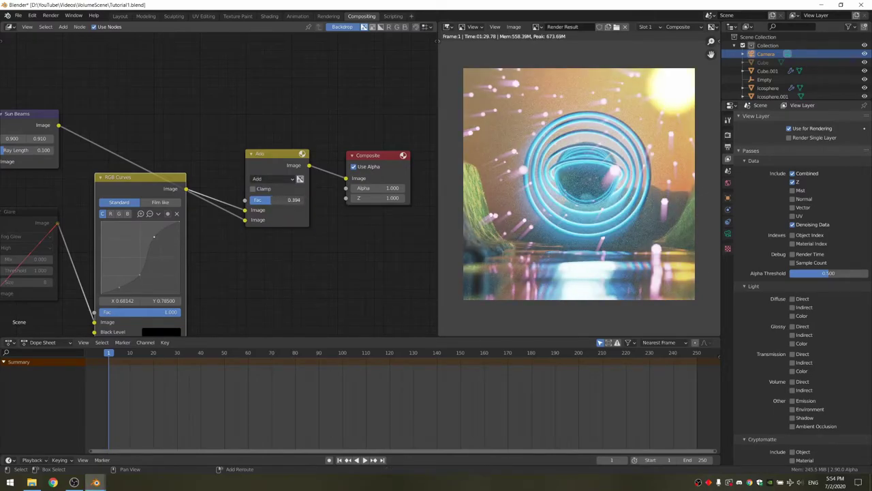
{"action": "middle_click_drag", "start_coordinate": [146, 165], "coordinate": [192, 159]}
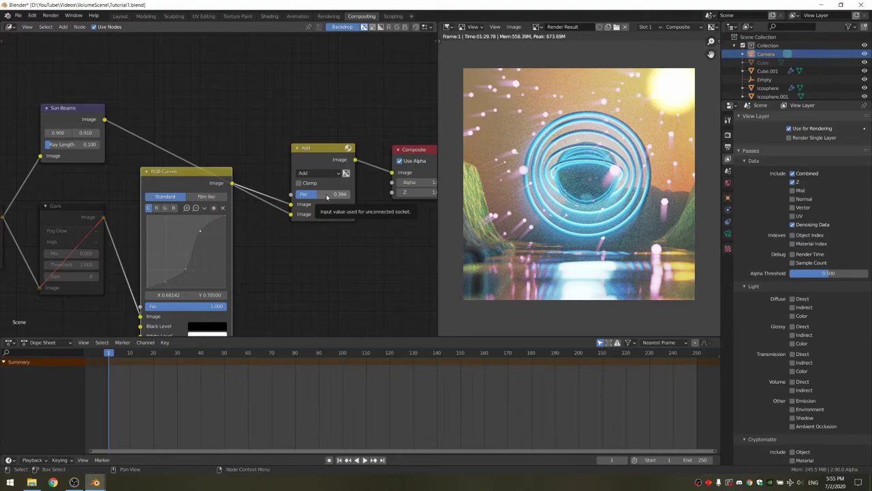
Step: Unmute the Denoise and Glare nodes and insert a Lens Distortion node between Glare and RGB Curves
{"action": "key", "text": "Home"}
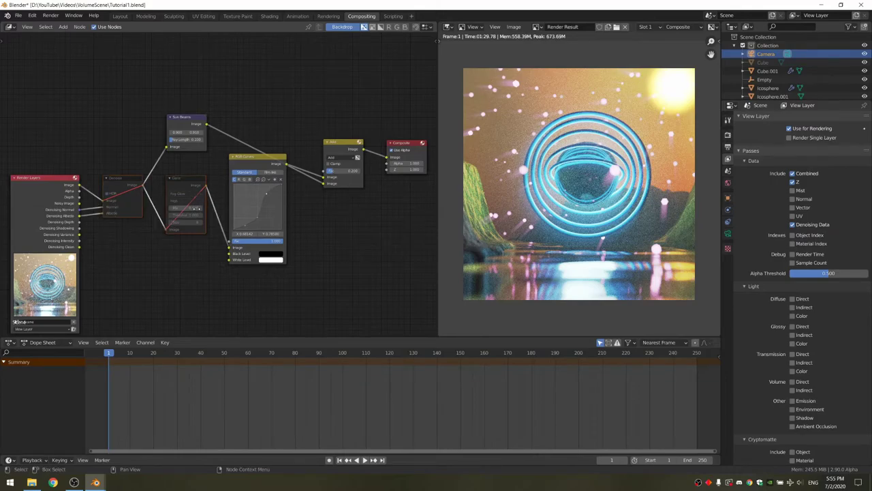
{"action": "key", "text": "m"}
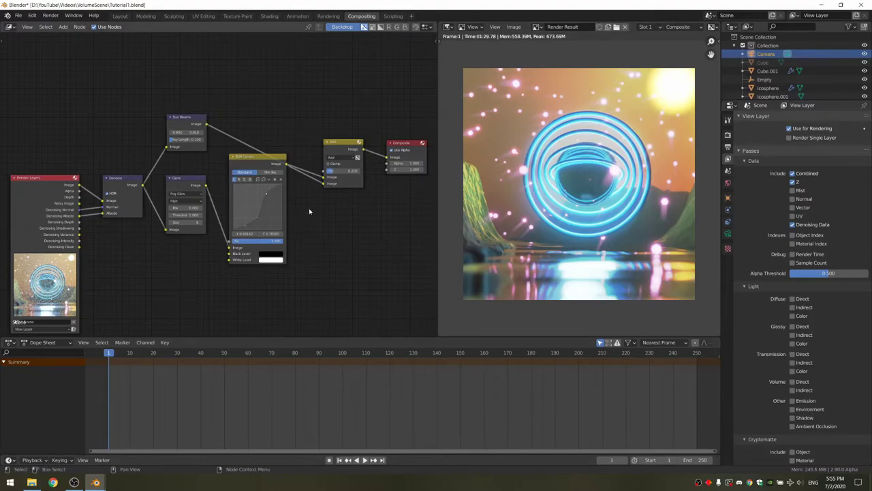
{"action": "key", "text": "shift+a"}
{"action": "type", "text": "lens"}
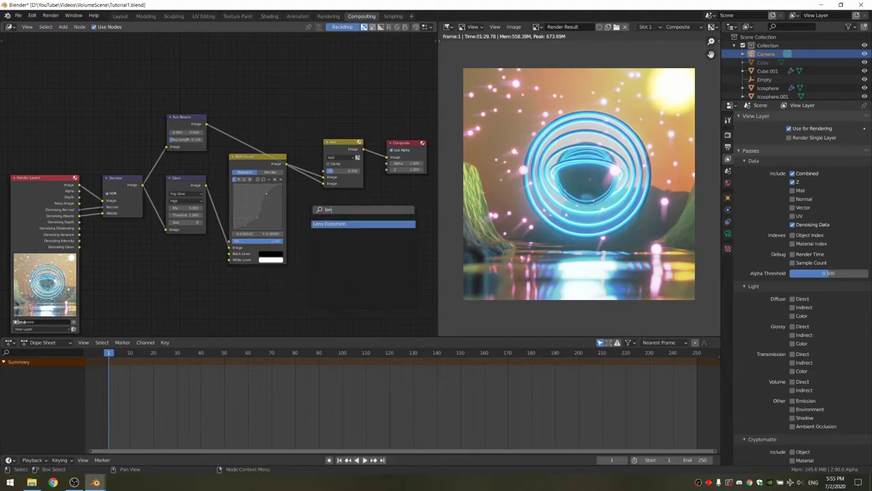
{"action": "key", "text": "Return"}
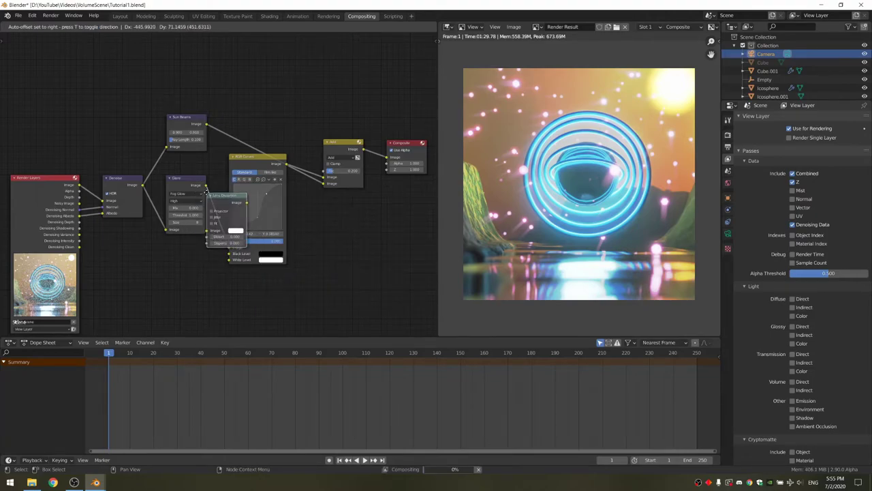
{"action": "left_click", "coordinate": [249, 205]}
Step: Mute the Denoise, Sun Beams, Glare, RGB Curves and Add nodes to isolate Lens Distortion
{"action": "left_click_drag", "start_coordinate": [106, 258], "coordinate": [196, 77]}
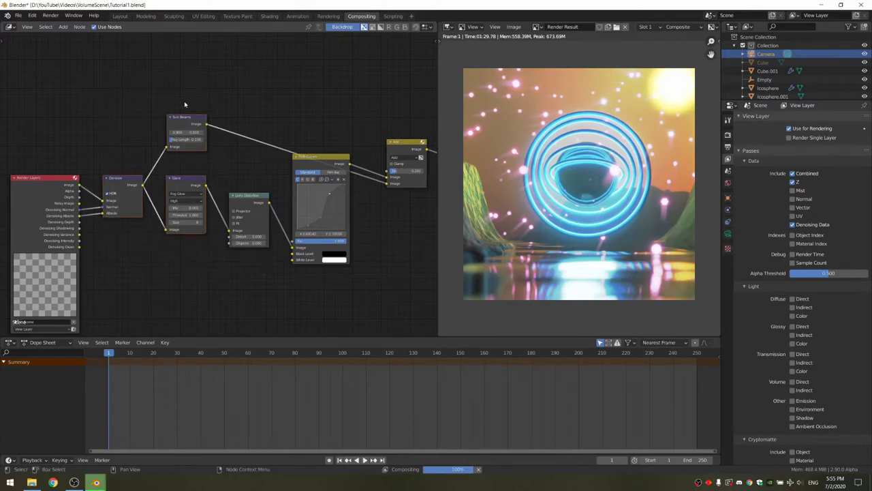
{"action": "key", "text": "m"}
{"action": "middle_click_drag", "start_coordinate": [315, 127], "coordinate": [199, 113]}
{"action": "left_click_drag", "start_coordinate": [178, 87], "coordinate": [305, 238]}
{"action": "key", "text": "m"}
Step: Set the Lens Distortion dispersion to 0.2 and enable Fit
{"action": "scroll", "coordinate": [184, 273], "scroll_direction": "up", "scroll_amount": 2}
{"action": "left_click", "coordinate": [194, 241]}
{"action": "type", "text": "0.02"}
{"action": "key", "text": "Return"}
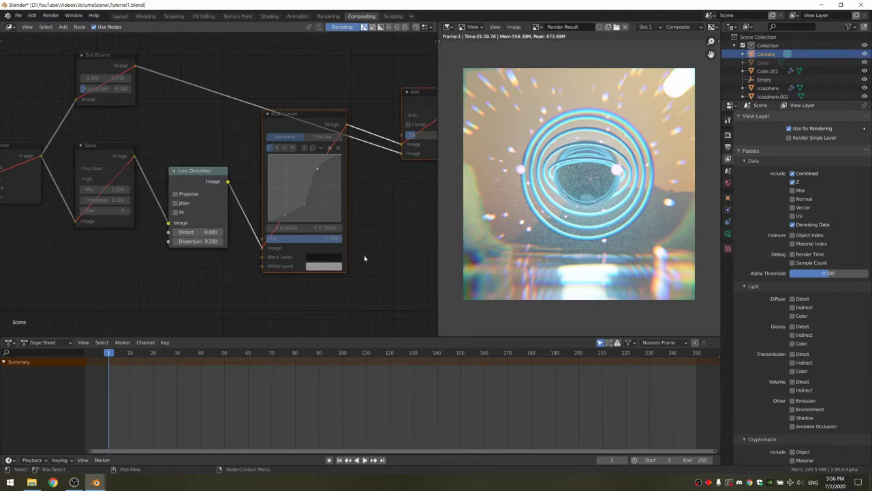
{"action": "left_click", "coordinate": [175, 212]}
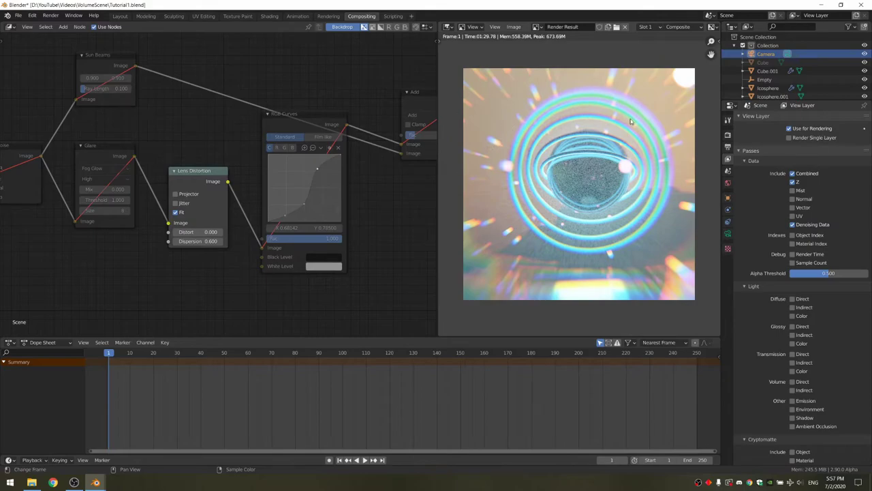
Step: Try to place a duplicate of the Lens Distortion node on the link between Sun Beams and Add
{"action": "scroll", "coordinate": [219, 182], "scroll_direction": "down", "scroll_amount": 2}
{"action": "key", "text": "shift+d"}
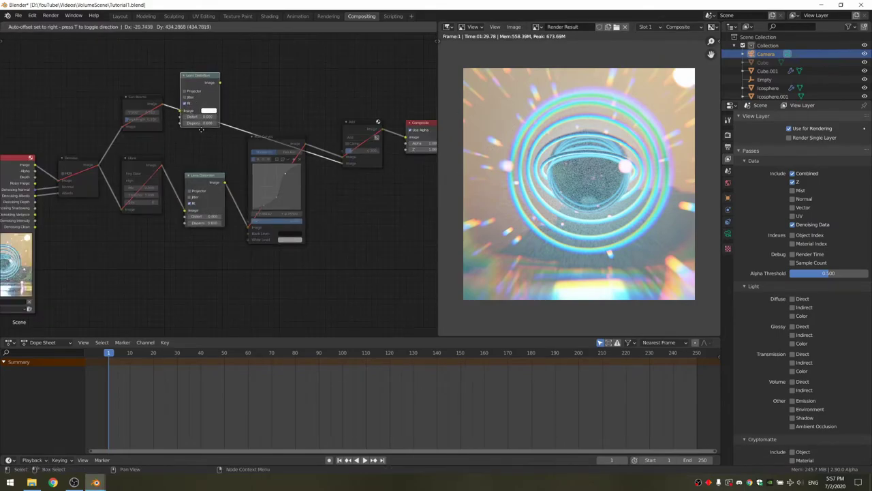
{"action": "left_click", "coordinate": [208, 133]}
Step: Unmute the Denoise, Sun Beams, Glare, RGB Curves and Add nodes
{"action": "left_click_drag", "start_coordinate": [75, 71], "coordinate": [148, 297]}
{"action": "key", "text": "m"}
{"action": "left_click_drag", "start_coordinate": [274, 282], "coordinate": [420, 86]}
{"action": "key", "text": "m"}
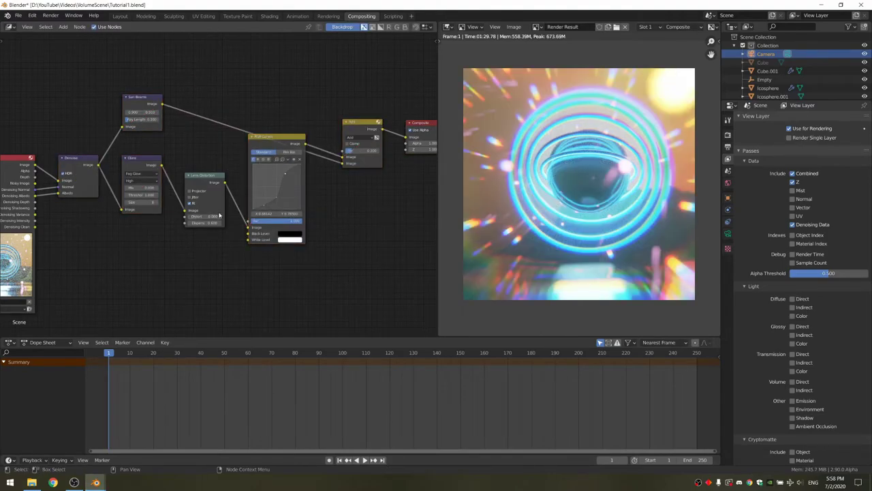
Step: Lower the Lens Distortion dispersion to a subtle amount and set the Glare size to 7
{"action": "left_click", "coordinate": [216, 222]}
{"action": "key", "text": "BackSpace"}
{"action": "key", "text": "Return"}
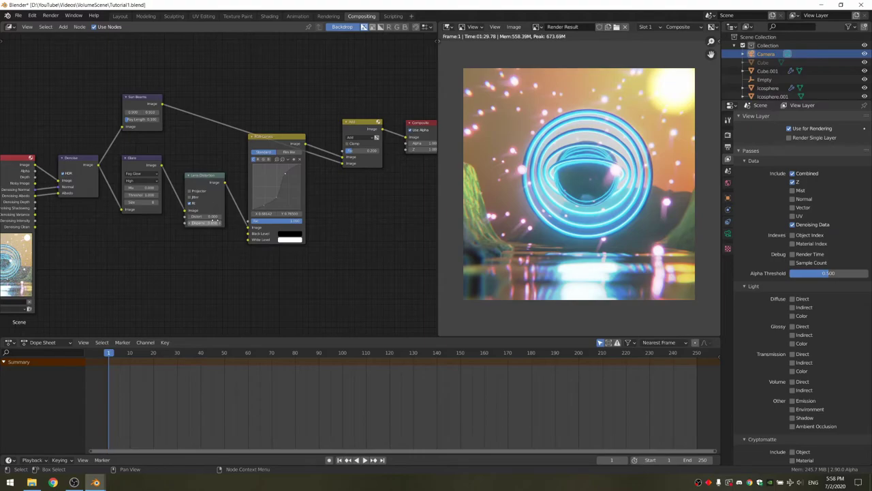
{"action": "left_click", "coordinate": [130, 204]}
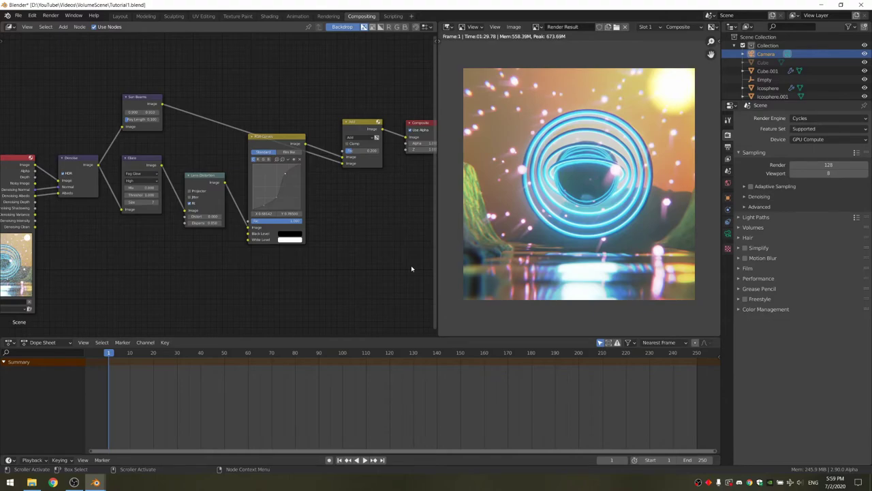
Step: Set the Cycles render samples to 500
{"action": "left_click", "coordinate": [834, 165]}
{"action": "type", "text": "500"}
{"action": "key", "text": "Return"}
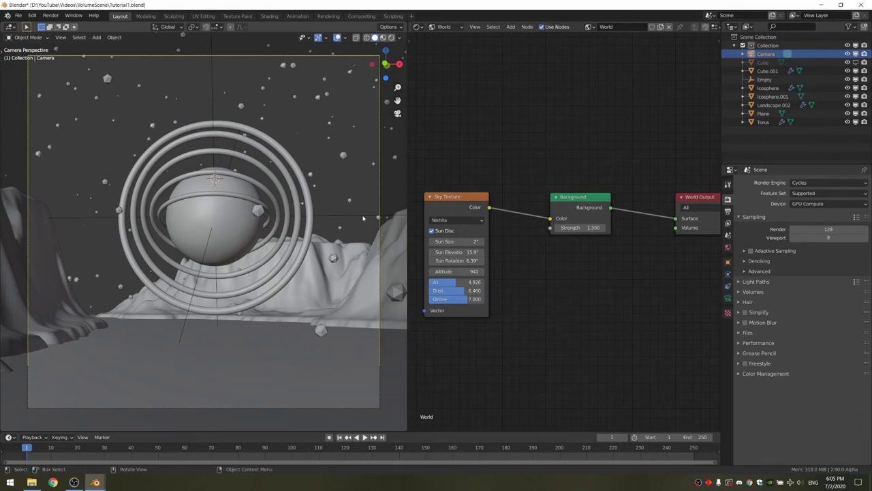
Step: Roll the camera about its view axis by about -13.3° to tilt the composition
{"action": "key", "text": "r"}
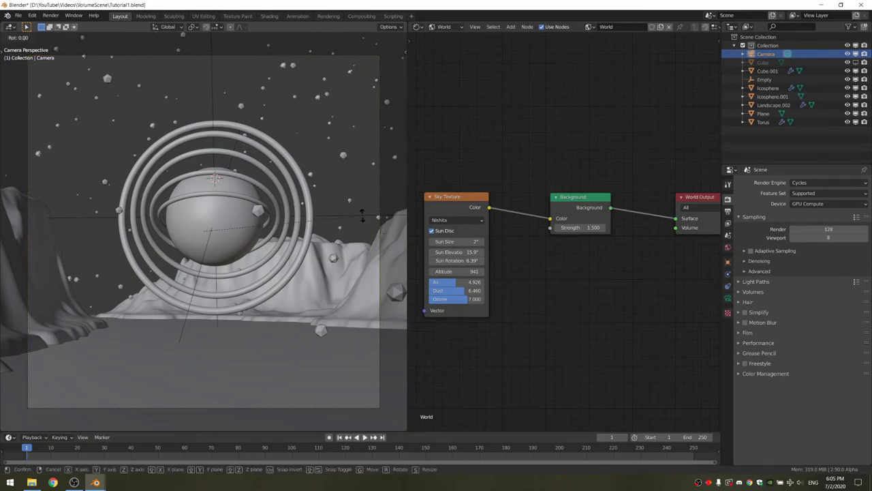
{"action": "left_click", "coordinate": [348, 178]}
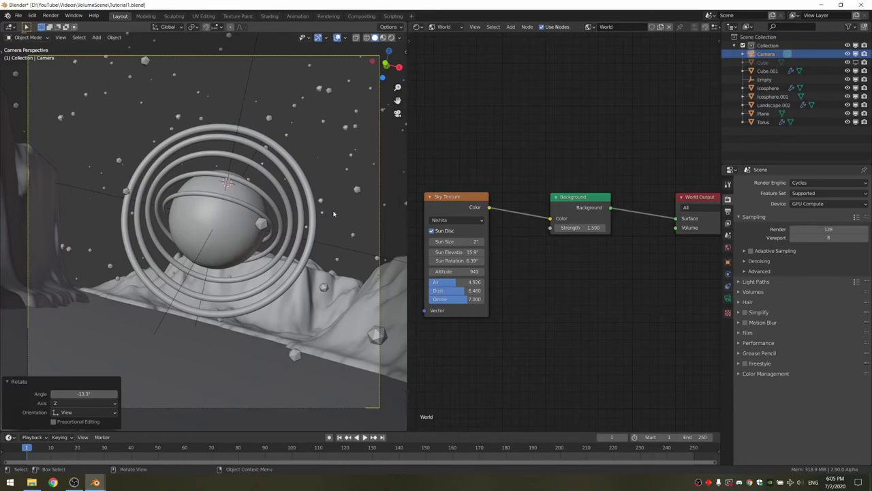
Step: Render the tilted scene at 500 render samples and open the Compositing workspace
{"action": "double_click", "coordinate": [832, 229]}
{"action": "type", "text": "500"}
{"action": "key", "text": "Return"}
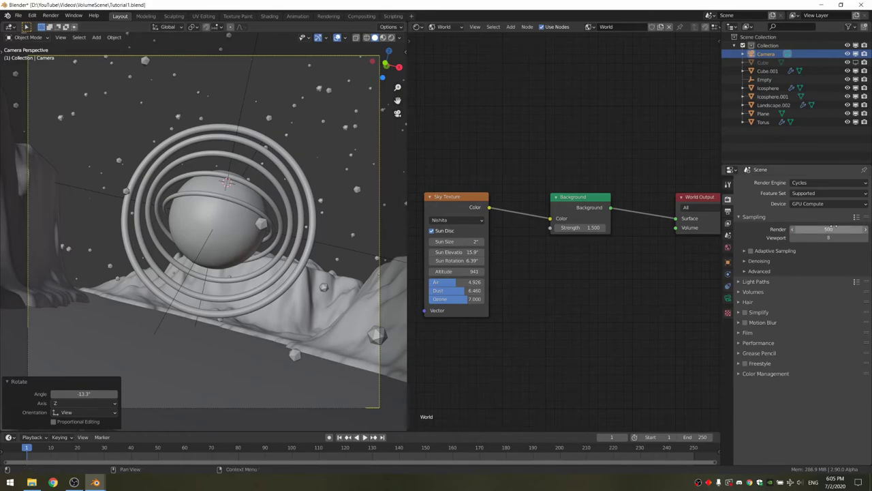
{"action": "key", "text": "F12"}
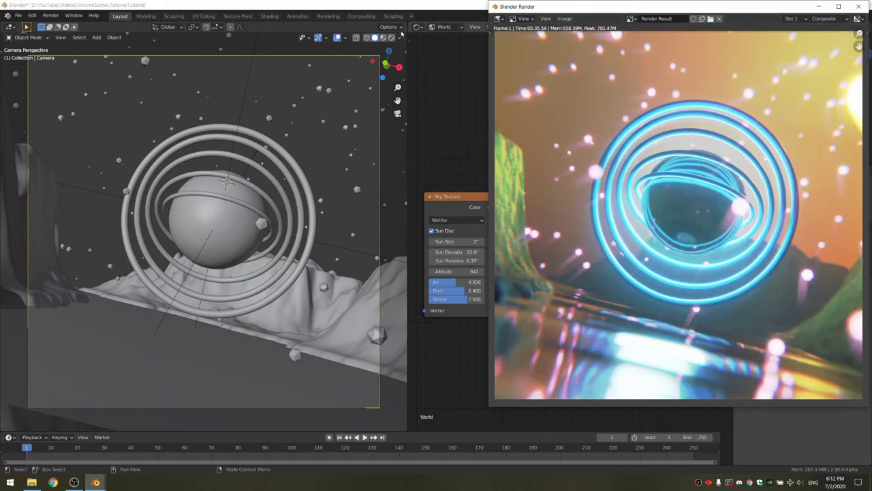
{"action": "left_click", "coordinate": [361, 16]}
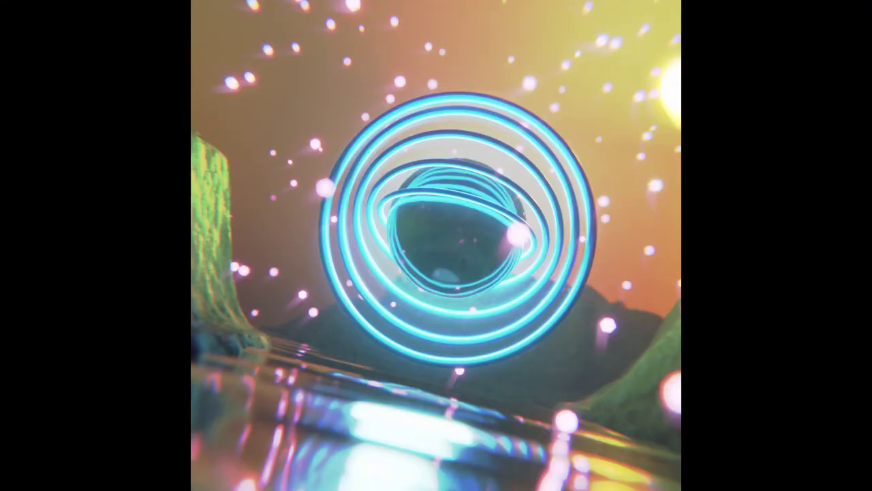